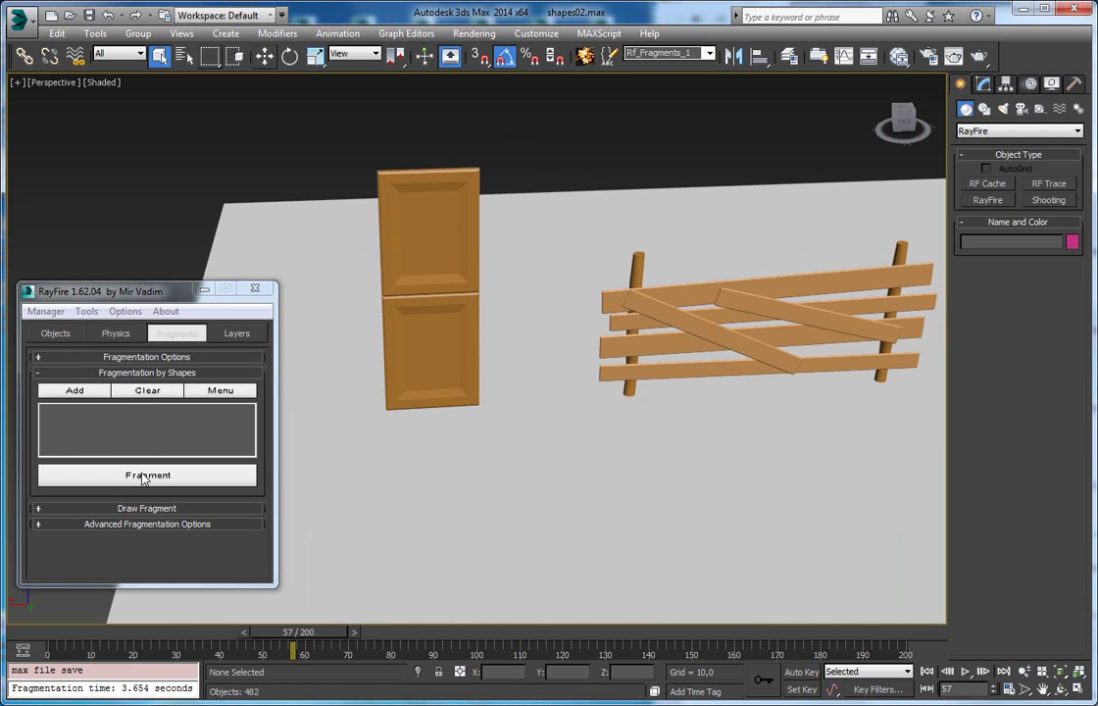
Step: Add the wooden door to RayFire's Dynamic / Impact Objects list
{"action": "middle_click_drag", "start_coordinate": [473, 280], "coordinate": [454, 355]}
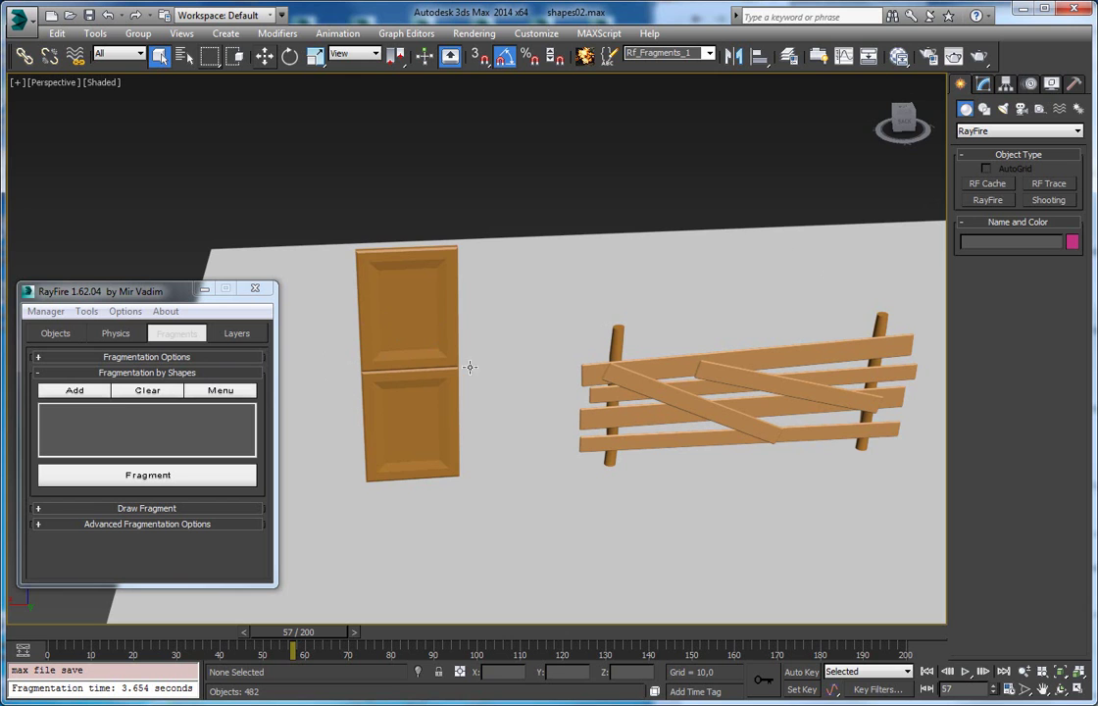
{"action": "left_click", "coordinate": [425, 322]}
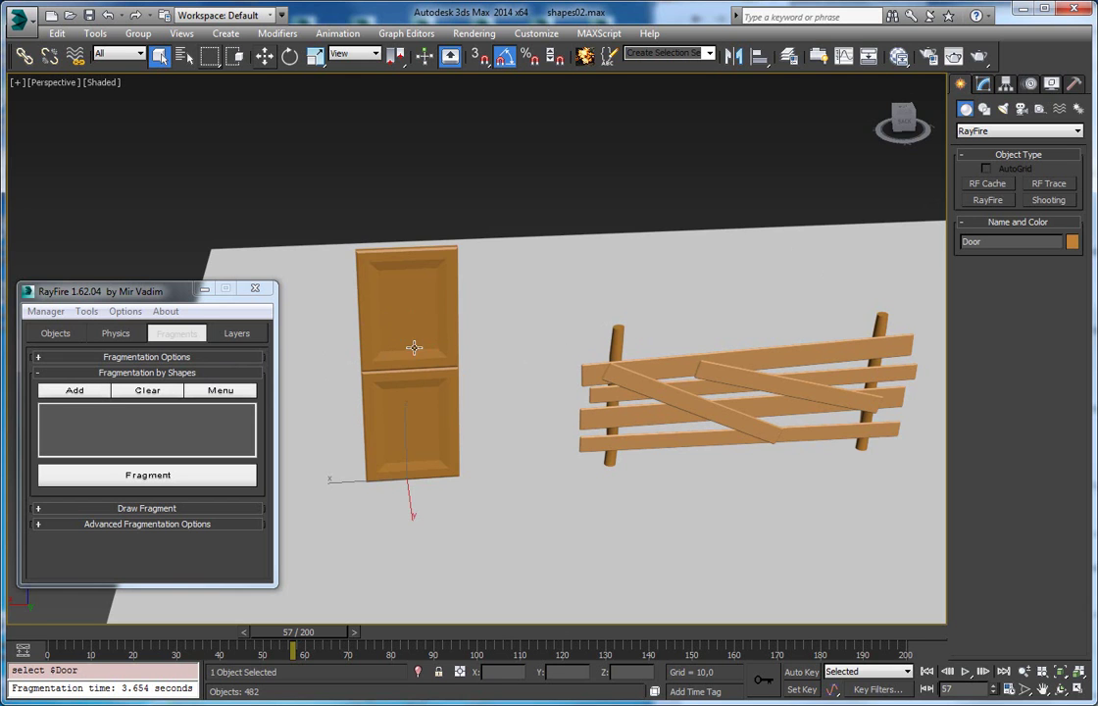
{"action": "left_click", "coordinate": [66, 334]}
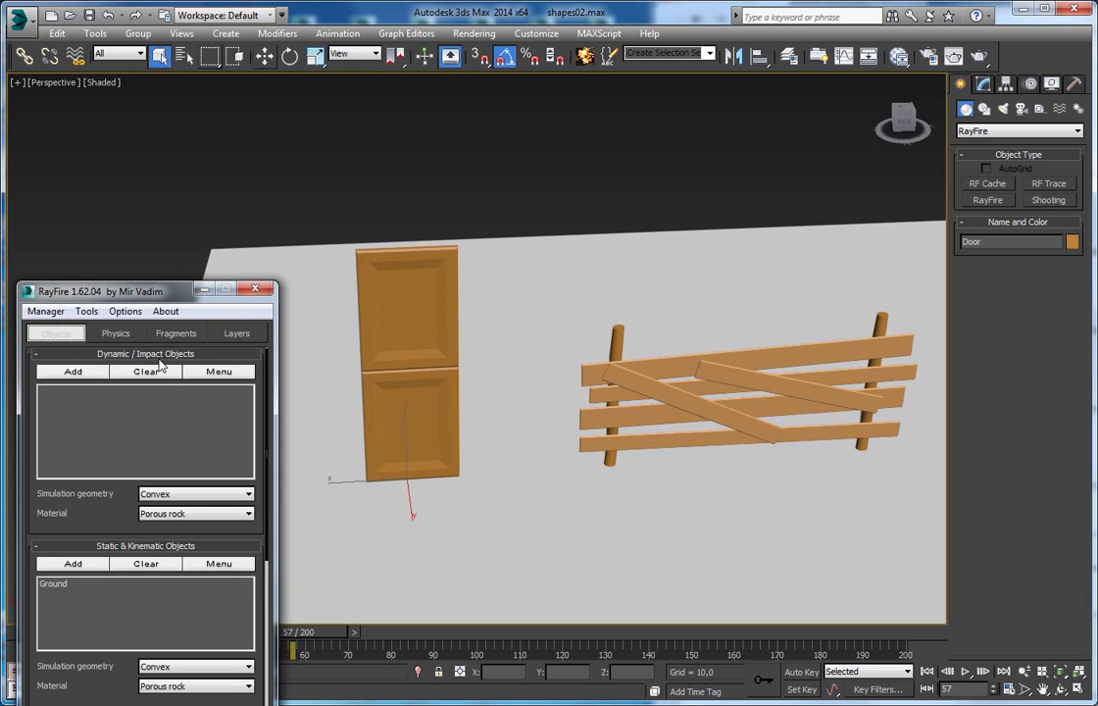
{"action": "left_click", "coordinate": [78, 371]}
Step: Collapse the Static & Kinematic Objects, Sleeping Objects and Material Presets rollouts, leaving Dynamic / Impact Objects expanded
{"action": "left_click", "coordinate": [115, 353]}
{"action": "left_click", "coordinate": [107, 368]}
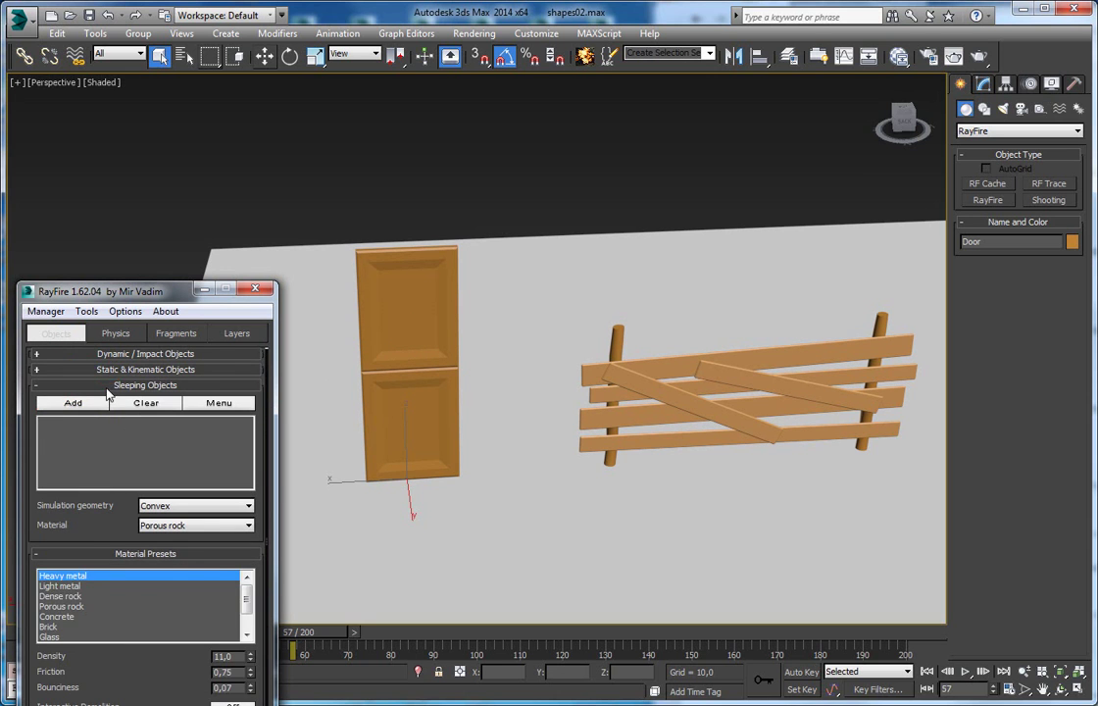
{"action": "left_click", "coordinate": [108, 385]}
{"action": "left_click", "coordinate": [108, 400]}
{"action": "left_click", "coordinate": [106, 354]}
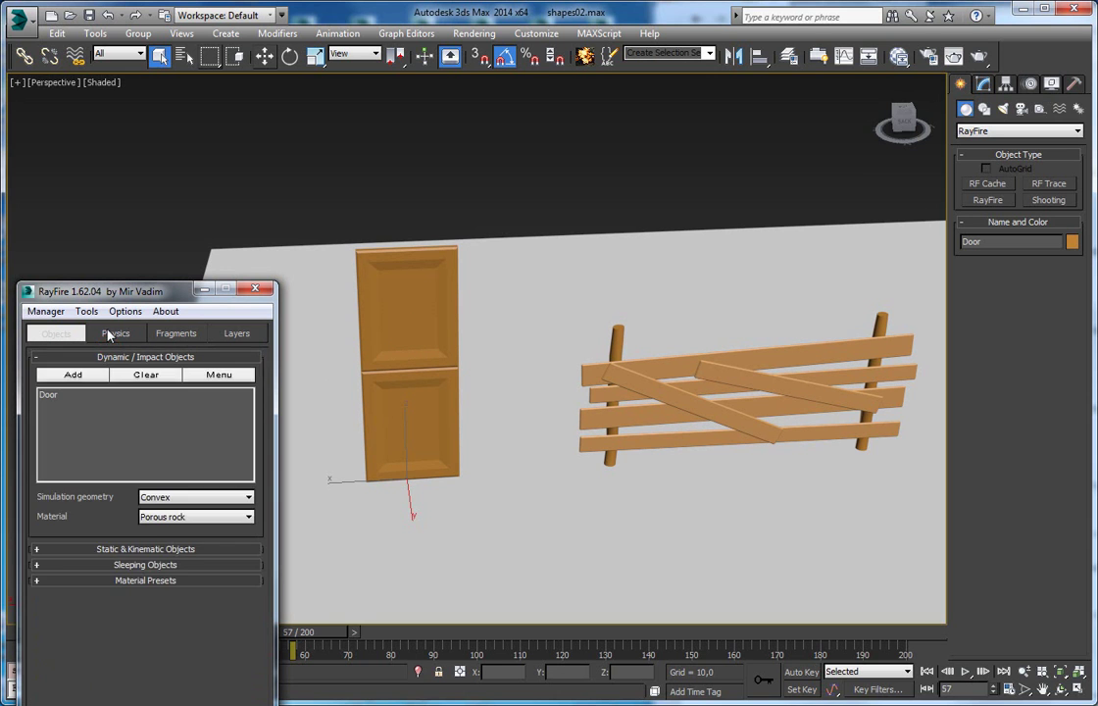
Step: Return to RayFire's Fragments settings, deselect the door and switch to a maximized Front view
{"action": "left_click", "coordinate": [170, 335]}
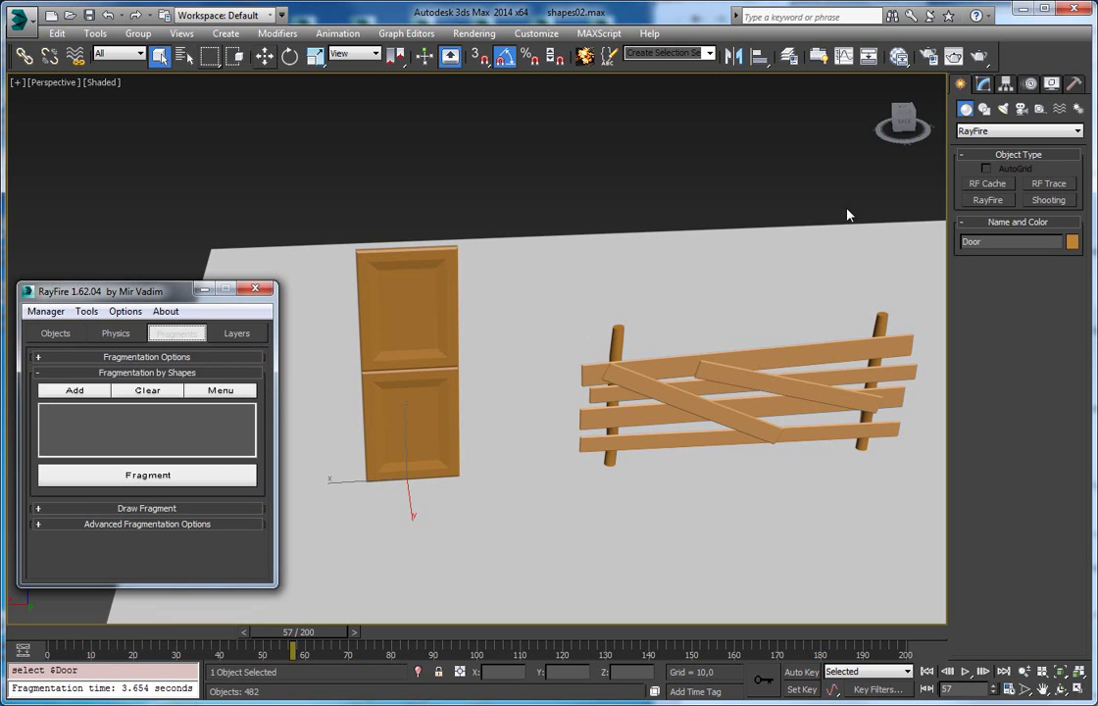
{"action": "left_click", "coordinate": [509, 186]}
{"action": "middle_click_drag", "start_coordinate": [441, 326], "coordinate": [519, 306]}
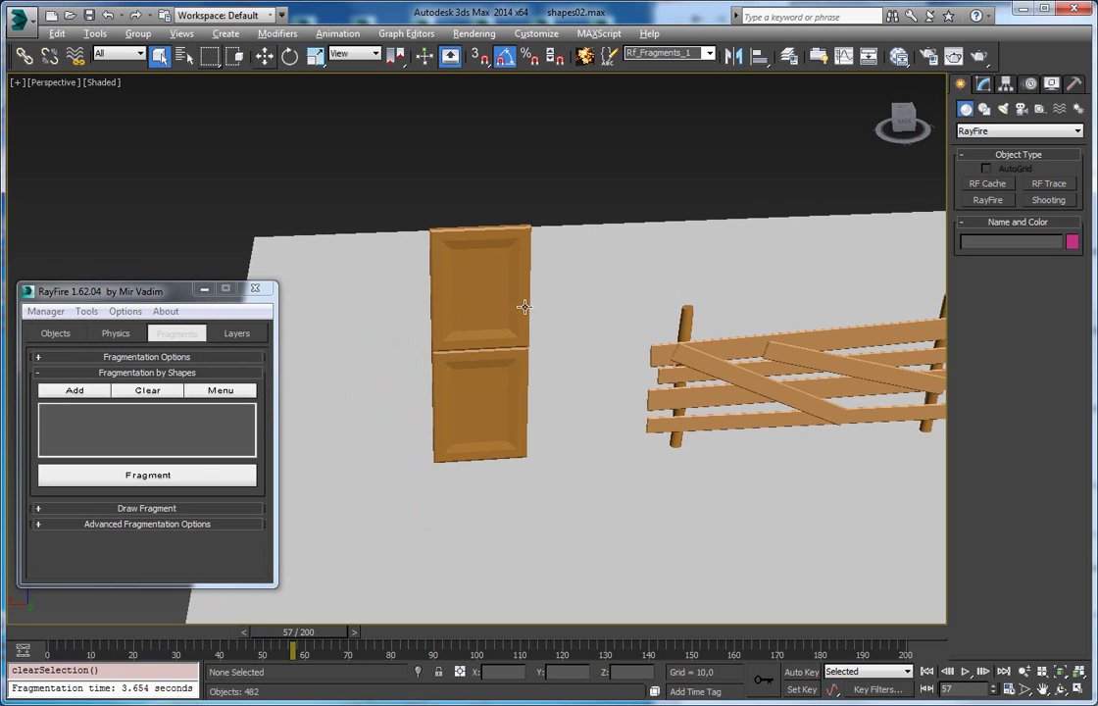
{"action": "key", "text": "alt+w"}
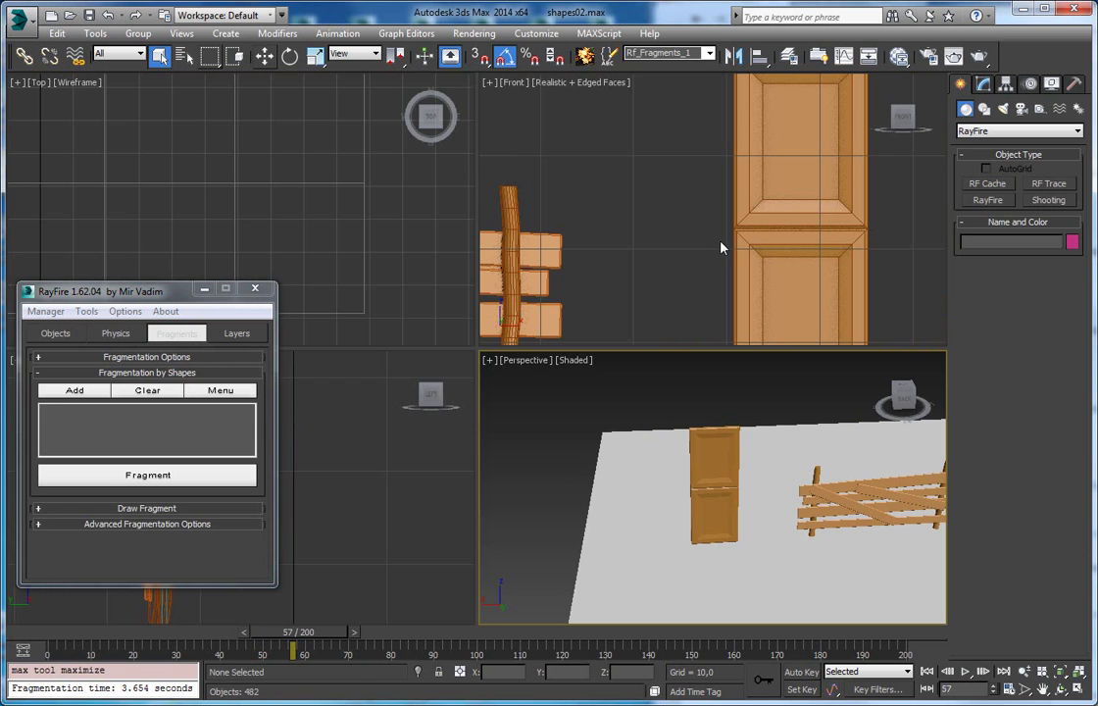
{"action": "key", "text": "alt+w"}
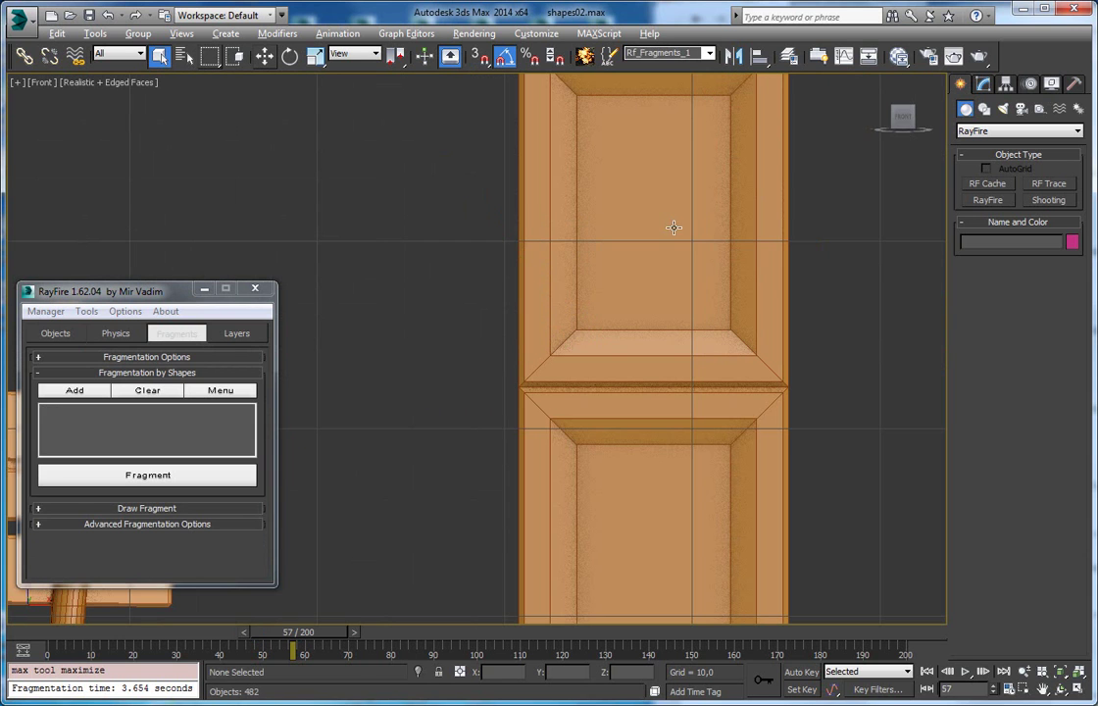
Step: Start a Line spline with Corner drag type and draw a tall, narrow zigzag across the door's upper panel, beginning beyond its edge
{"action": "left_click", "coordinate": [985, 110]}
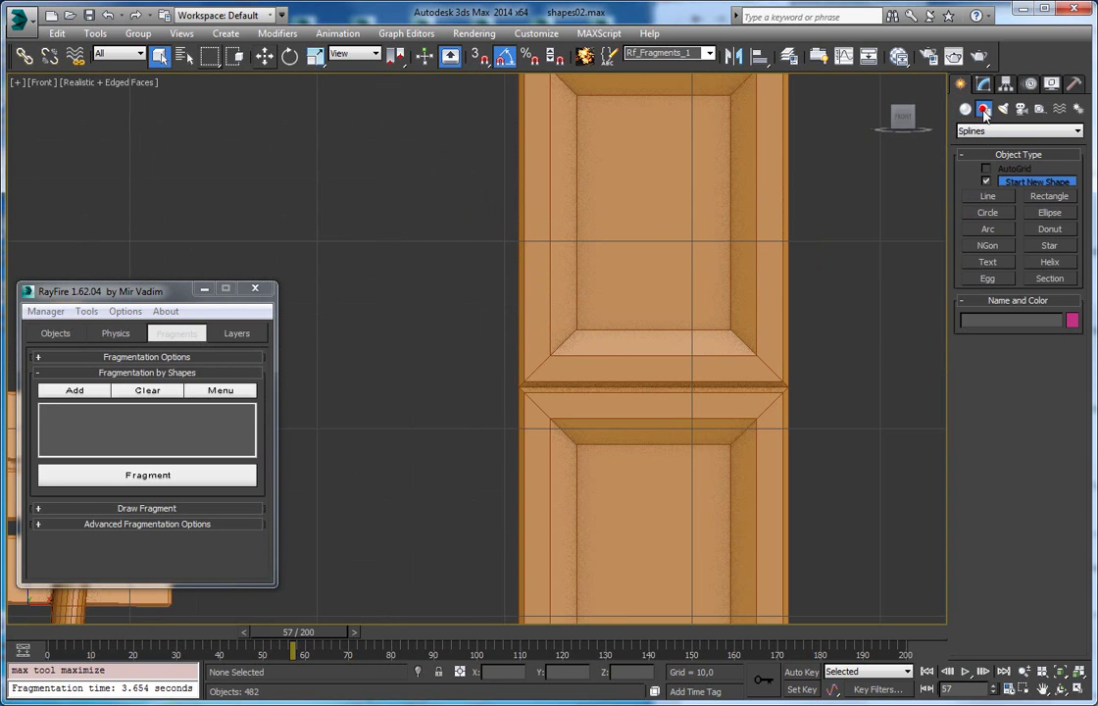
{"action": "left_click", "coordinate": [983, 198]}
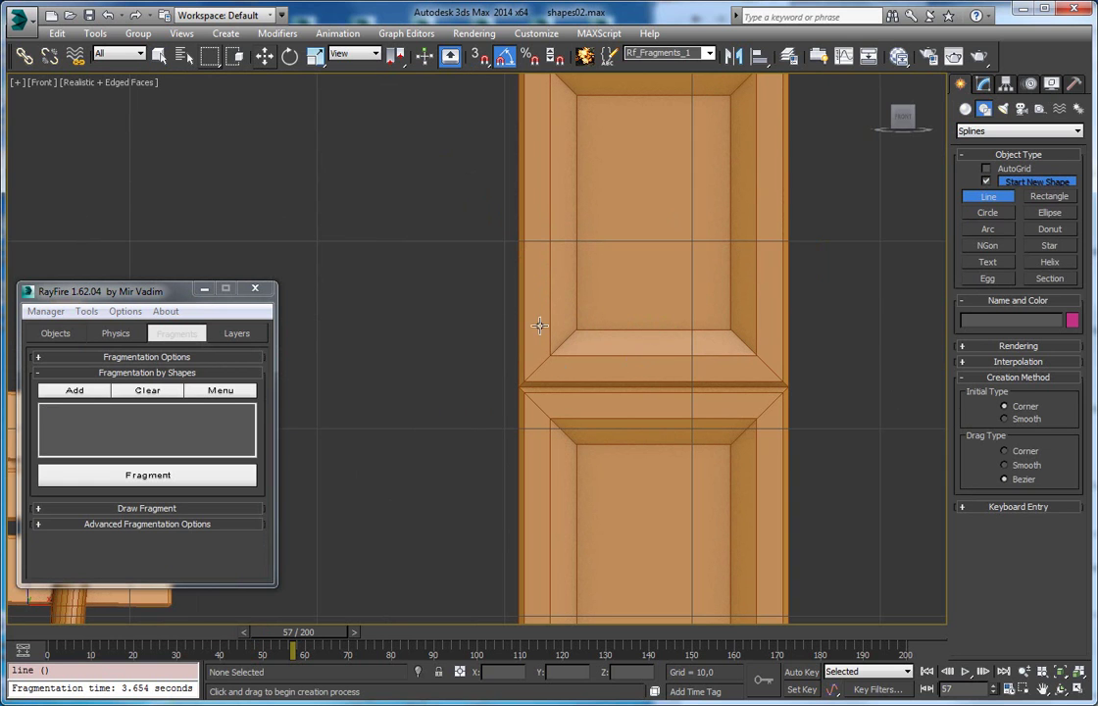
{"action": "left_click", "coordinate": [1005, 451]}
{"action": "middle_click_drag", "start_coordinate": [502, 232], "coordinate": [411, 464]}
{"action": "middle_click_drag", "start_coordinate": [420, 417], "coordinate": [404, 281]}
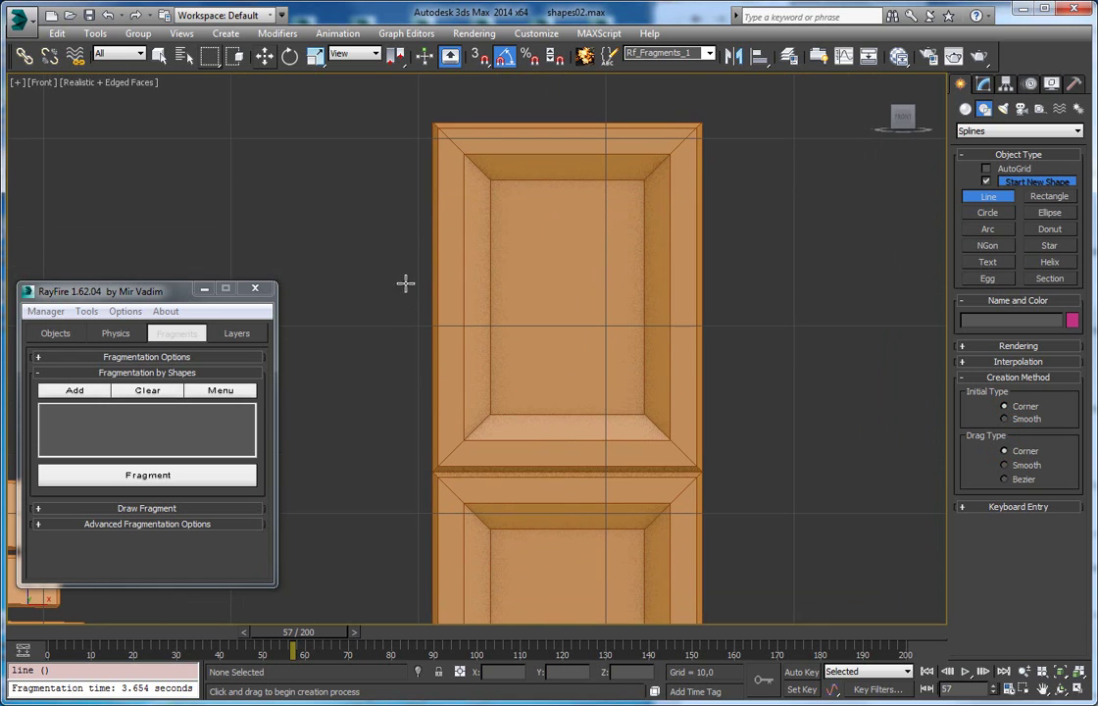
{"action": "left_click", "coordinate": [393, 240]}
{"action": "left_click", "coordinate": [412, 444]}
{"action": "left_click", "coordinate": [418, 212]}
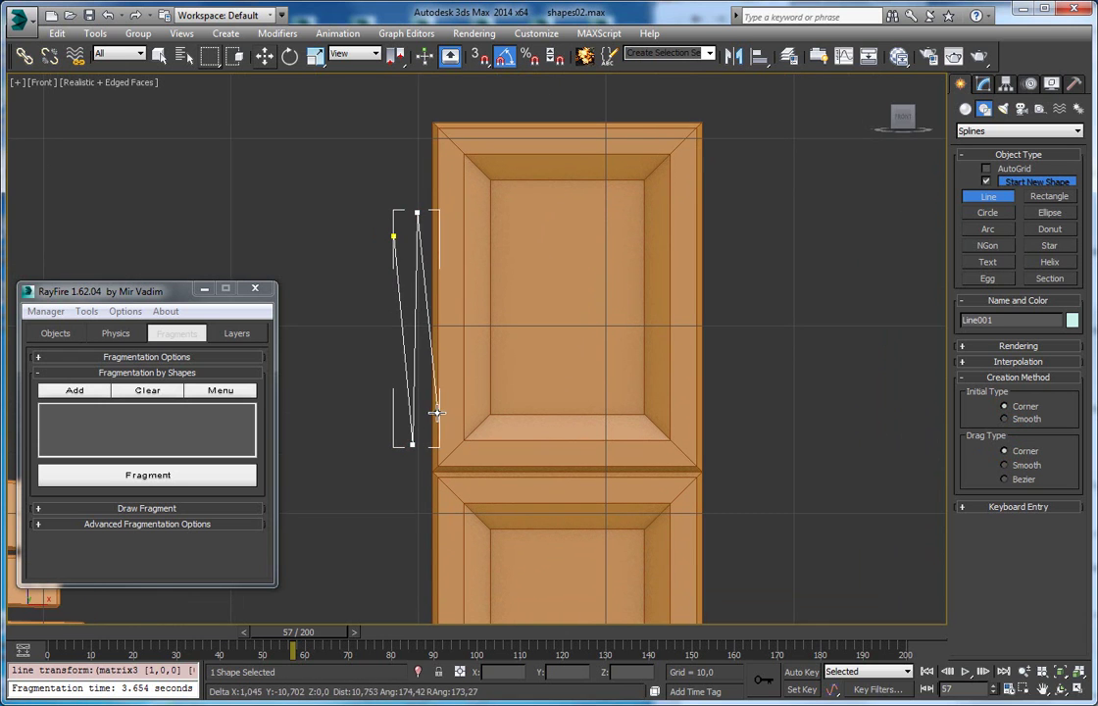
{"action": "left_click", "coordinate": [434, 414]}
{"action": "left_click", "coordinate": [440, 206]}
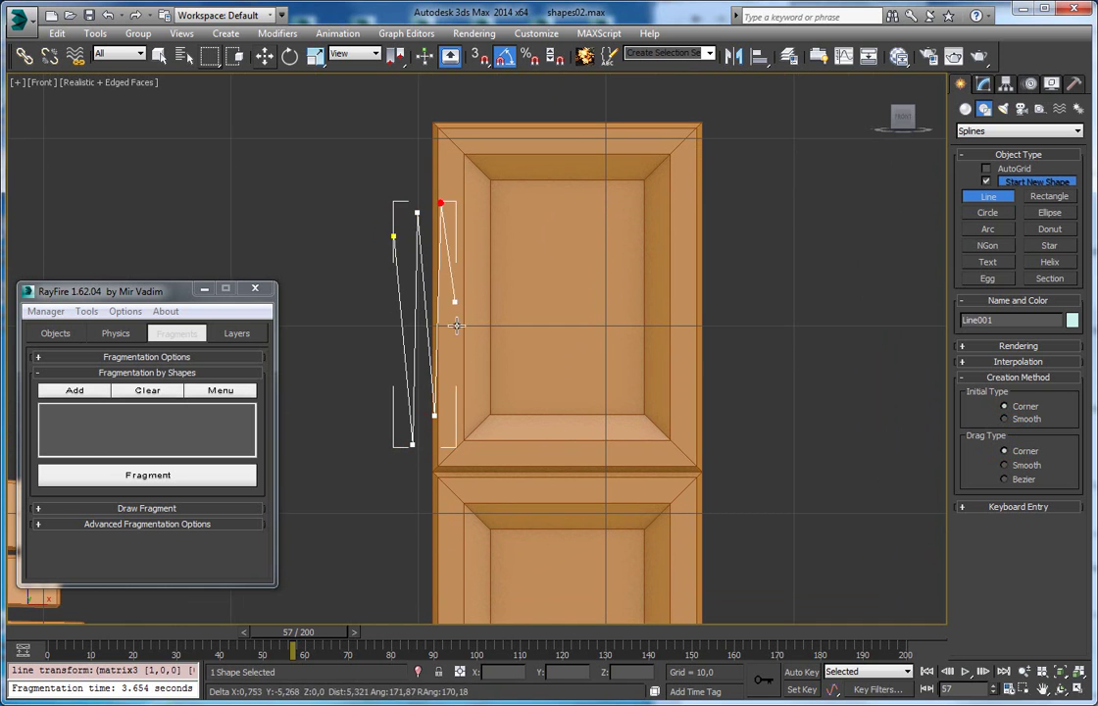
{"action": "left_click", "coordinate": [454, 402]}
{"action": "left_click", "coordinate": [469, 187]}
{"action": "left_click", "coordinate": [480, 397]}
{"action": "left_click", "coordinate": [497, 175]}
{"action": "left_click", "coordinate": [509, 424]}
{"action": "left_click", "coordinate": [520, 221]}
{"action": "left_click", "coordinate": [534, 443]}
{"action": "left_click", "coordinate": [549, 253]}
{"action": "left_click", "coordinate": [560, 449]}
{"action": "left_click", "coordinate": [574, 278]}
{"action": "left_click", "coordinate": [590, 478]}
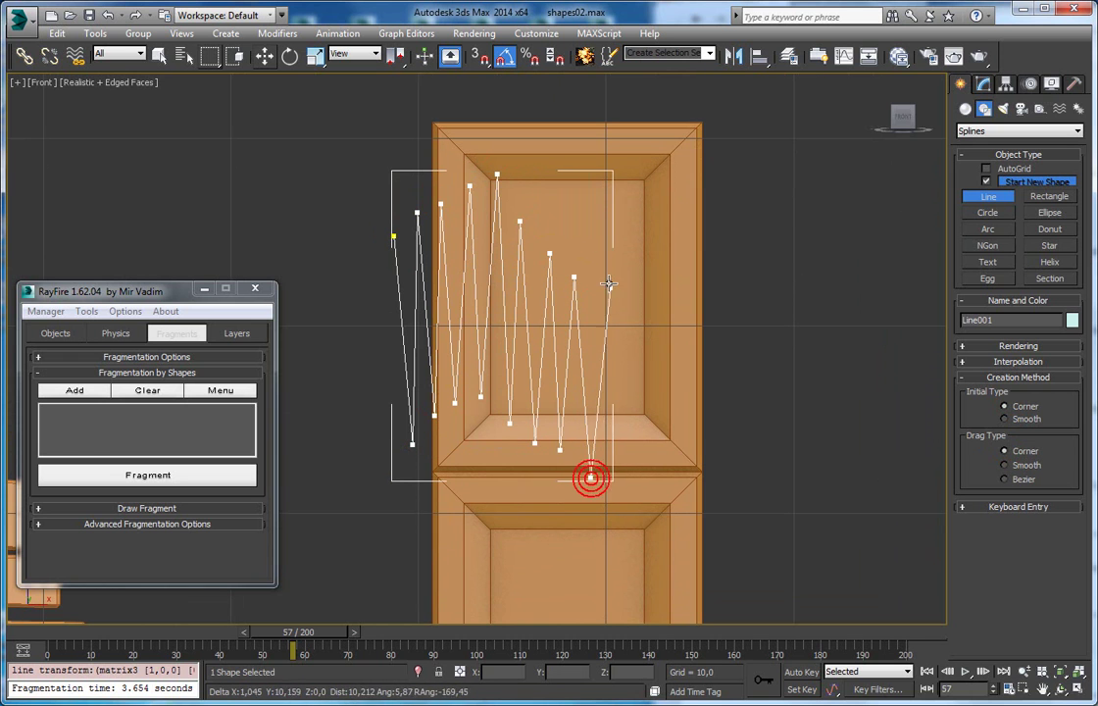
{"action": "left_click", "coordinate": [599, 271]}
{"action": "left_click", "coordinate": [617, 431]}
{"action": "left_click", "coordinate": [627, 257]}
{"action": "left_click", "coordinate": [643, 422]}
{"action": "left_click", "coordinate": [668, 274]}
{"action": "left_click", "coordinate": [685, 423]}
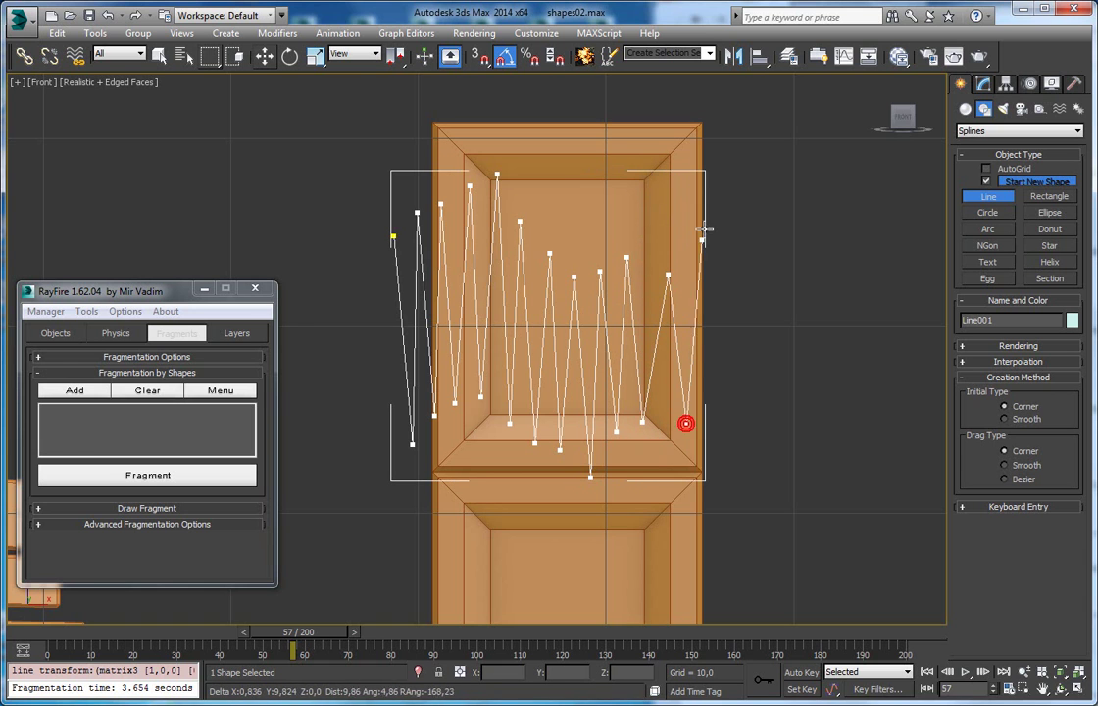
Step: Remove the line's last two vertices and continue the zigzag with tighter spacing past the door's far edge, leaving the spline open
{"action": "key", "text": "BackSpace"}
{"action": "key", "text": "BackSpace"}
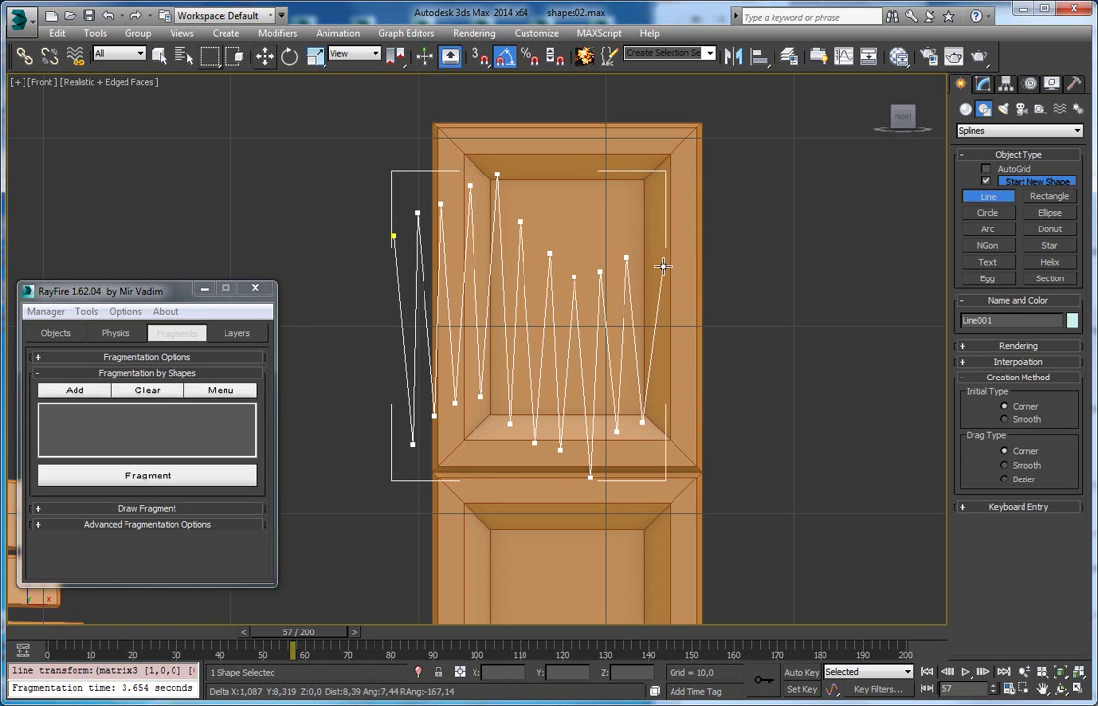
{"action": "left_click", "coordinate": [651, 253]}
{"action": "left_click", "coordinate": [659, 450]}
{"action": "left_click", "coordinate": [673, 268]}
{"action": "left_click", "coordinate": [681, 437]}
{"action": "left_click", "coordinate": [700, 261]}
{"action": "left_click", "coordinate": [709, 437]}
{"action": "left_click", "coordinate": [752, 244]}
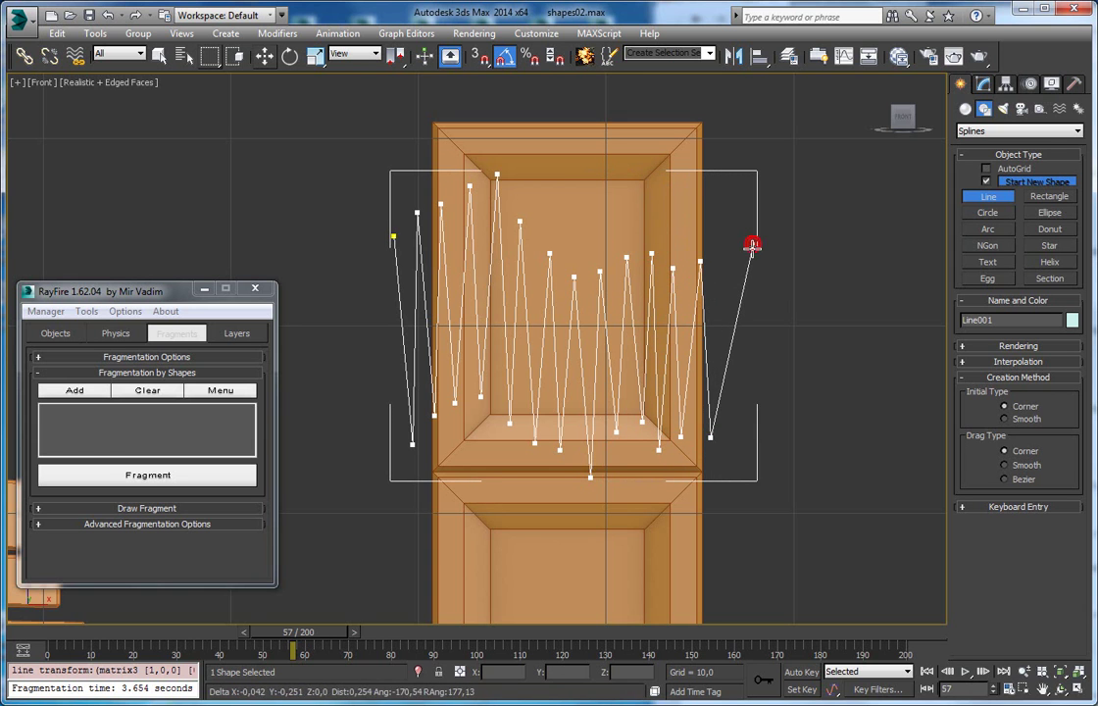
{"action": "right_click", "coordinate": [752, 244]}
Step: Move the zigzag line down about 7.2 units over the seam between the door panels and view it in perspective
{"action": "key", "text": "w"}
{"action": "left_click_drag", "start_coordinate": [556, 279], "coordinate": [557, 415]}
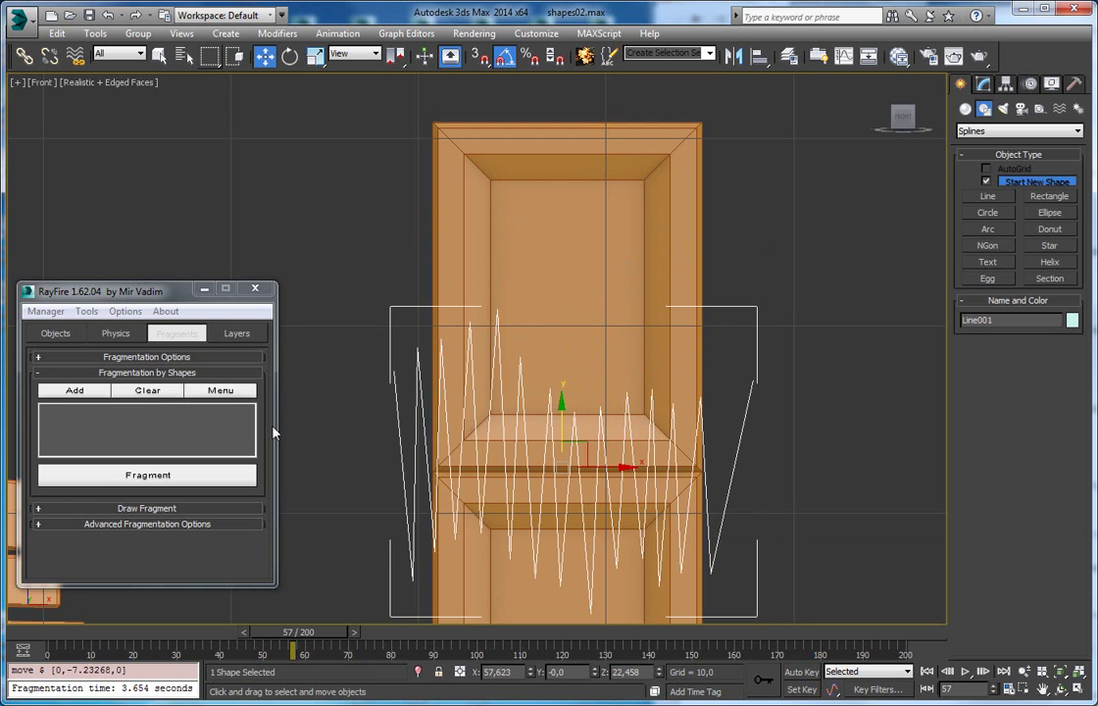
{"action": "key", "text": "p"}
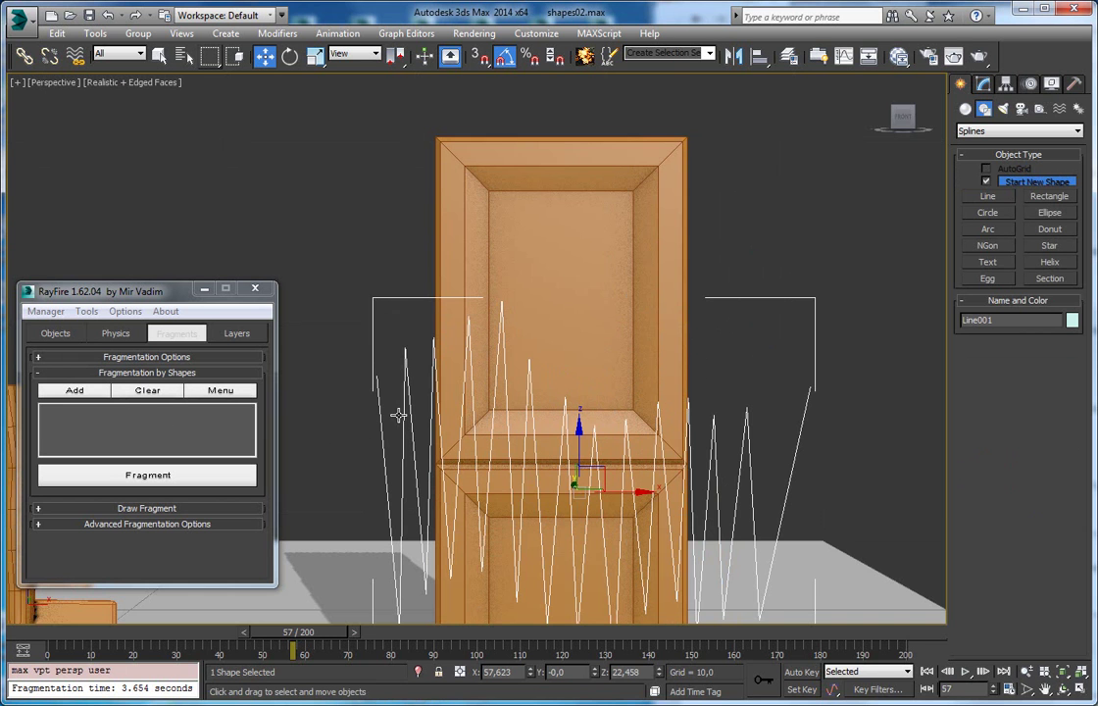
{"action": "middle_click_drag", "start_coordinate": [592, 379], "coordinate": [520, 367], "text": "alt"}
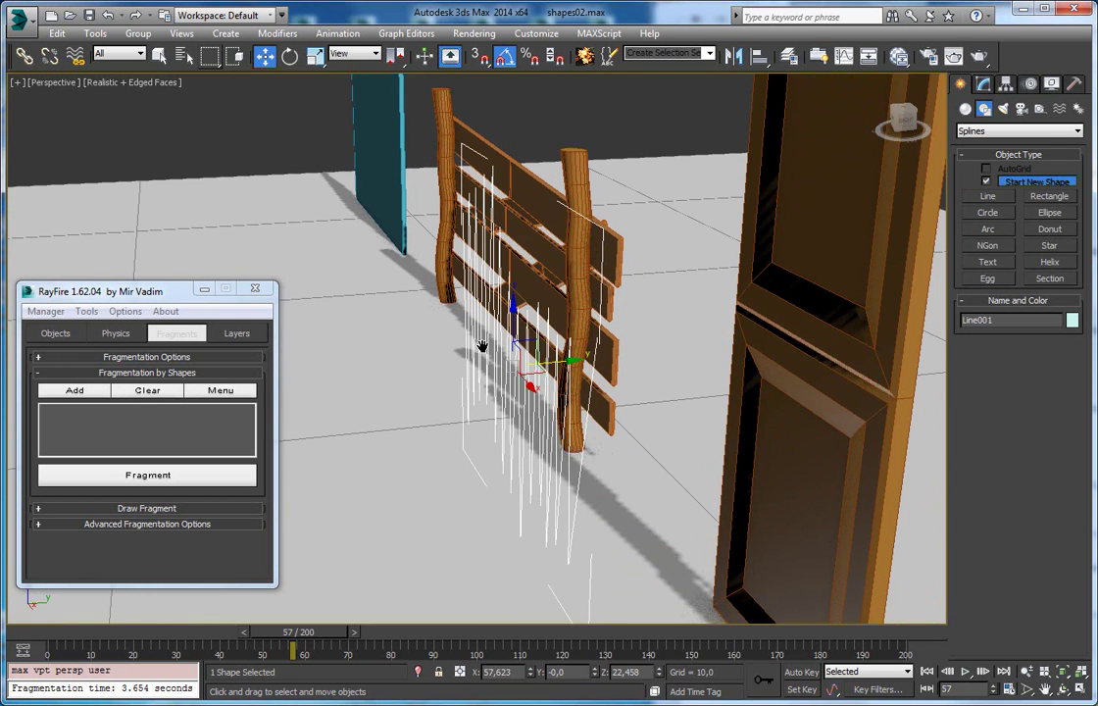
Step: Set the reference coordinate system to Local for the zigzag line and examine its Z axis direction relative to the door
{"action": "right_click", "coordinate": [521, 364]}
{"action": "left_click", "coordinate": [544, 349]}
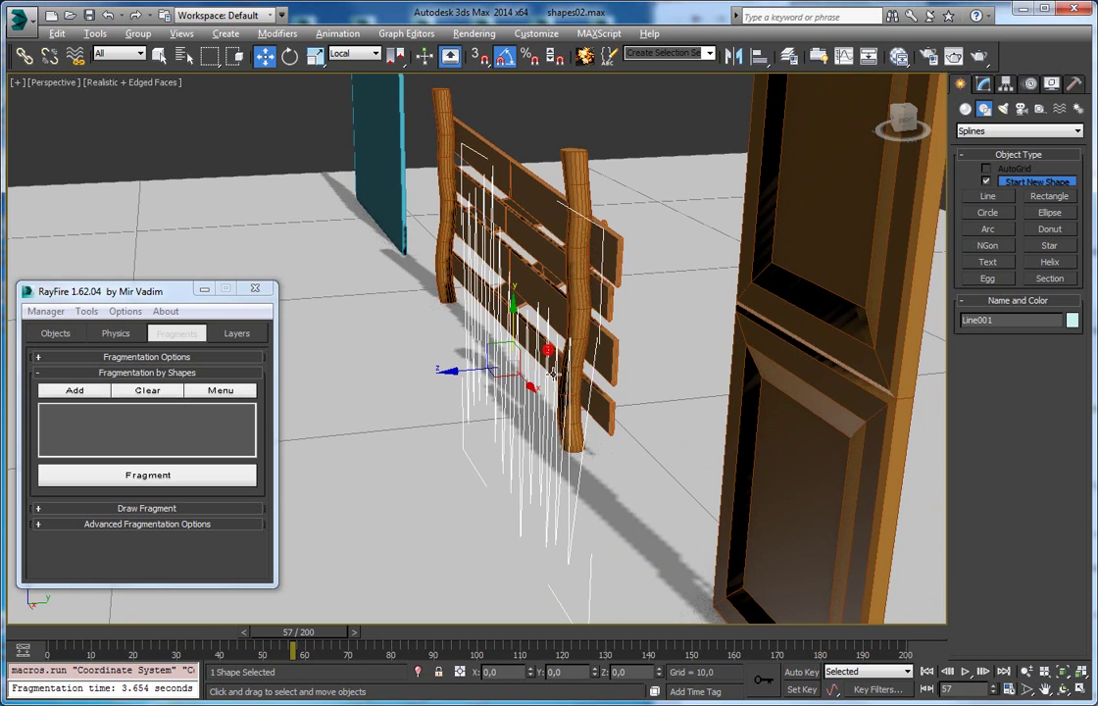
{"action": "middle_click_drag", "start_coordinate": [481, 323], "coordinate": [423, 345], "text": "alt"}
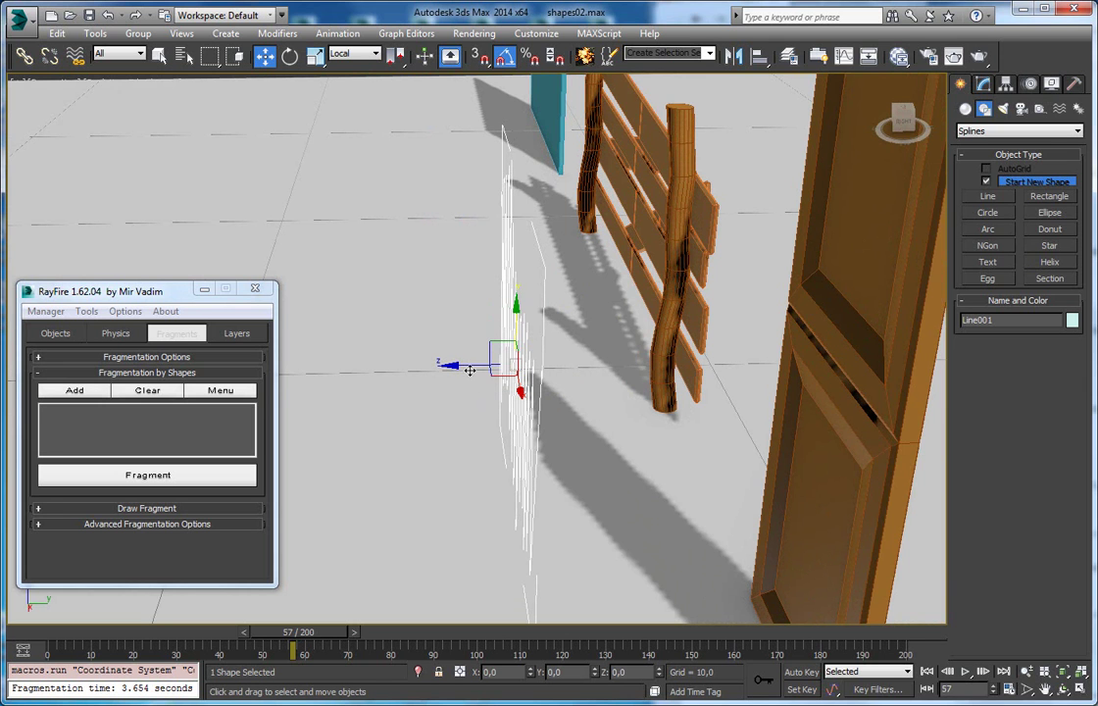
{"action": "middle_click_drag", "start_coordinate": [514, 369], "coordinate": [674, 343], "text": "alt"}
{"action": "middle_click_drag", "start_coordinate": [502, 381], "coordinate": [573, 373], "text": "alt"}
{"action": "middle_click_drag", "start_coordinate": [490, 370], "coordinate": [437, 375], "text": "alt"}
{"action": "left_click", "coordinate": [1040, 109]}
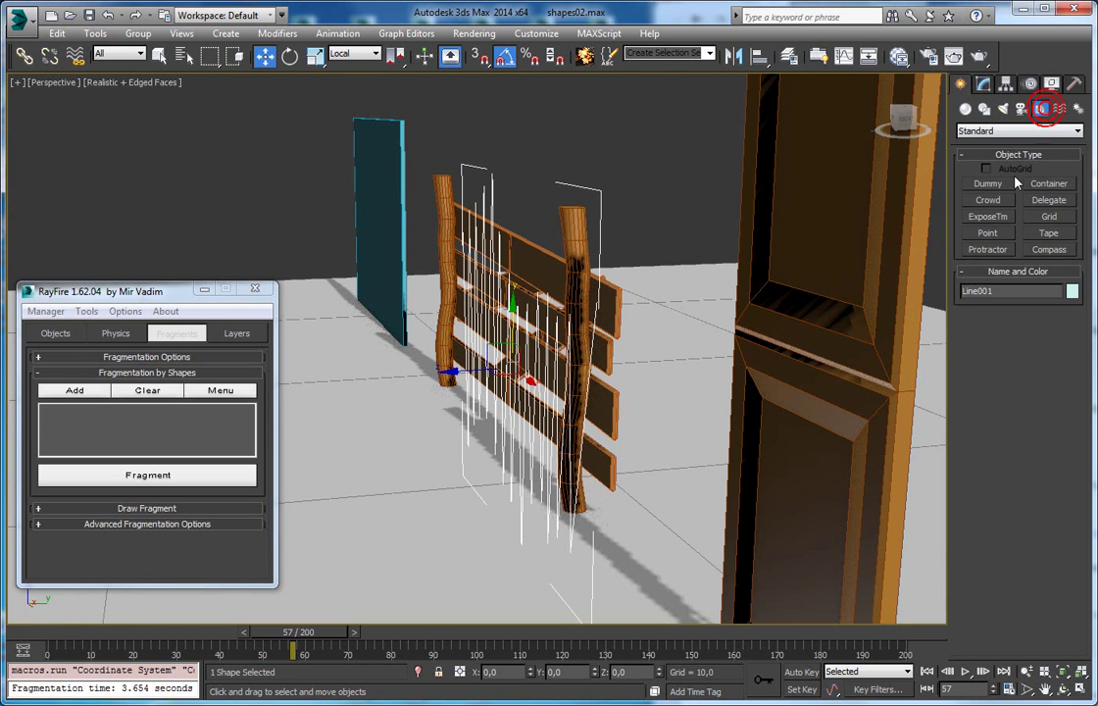
{"action": "left_click", "coordinate": [1031, 84]}
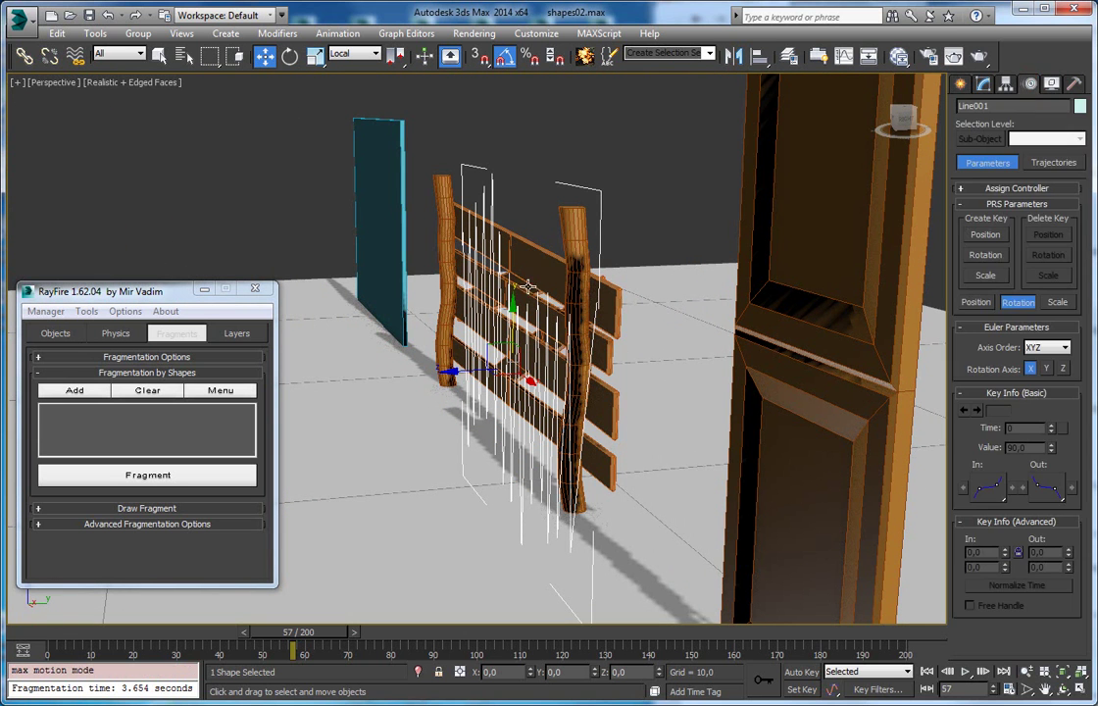
Step: Add the zigzag line to the Fragmentation by Shapes list and fragment the door with it
{"action": "left_click", "coordinate": [572, 279]}
{"action": "left_click", "coordinate": [503, 387]}
{"action": "middle_click_drag", "start_coordinate": [496, 406], "coordinate": [562, 457], "text": "alt"}
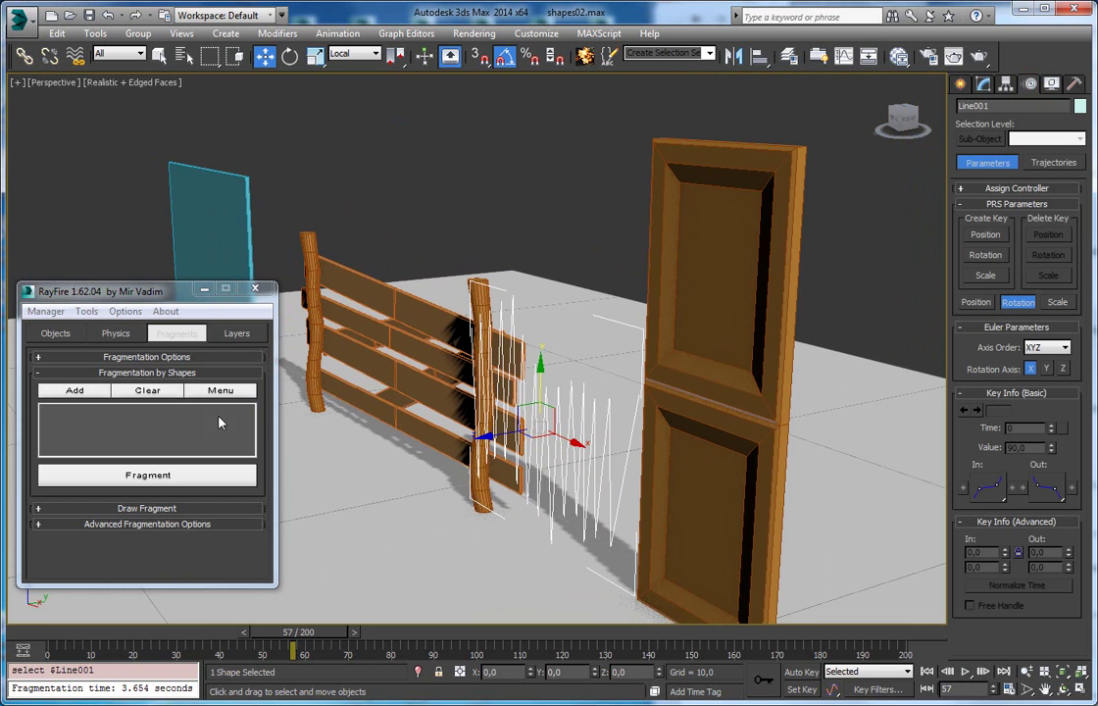
{"action": "left_click", "coordinate": [72, 393]}
{"action": "left_click", "coordinate": [110, 476]}
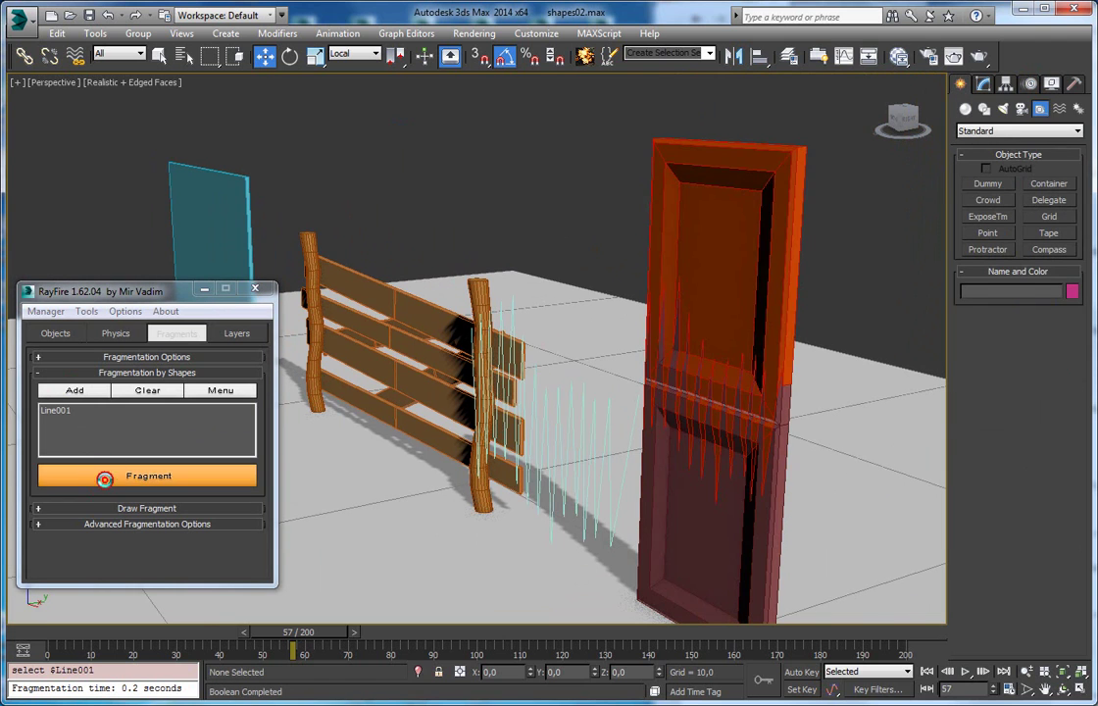
Step: Raise the upper door fragment about 9.7 units to inspect the jagged cut, and undo the move
{"action": "left_click", "coordinate": [719, 273]}
{"action": "left_click_drag", "start_coordinate": [716, 272], "coordinate": [720, 136]}
{"action": "middle_click_drag", "start_coordinate": [698, 313], "coordinate": [718, 292], "text": "alt"}
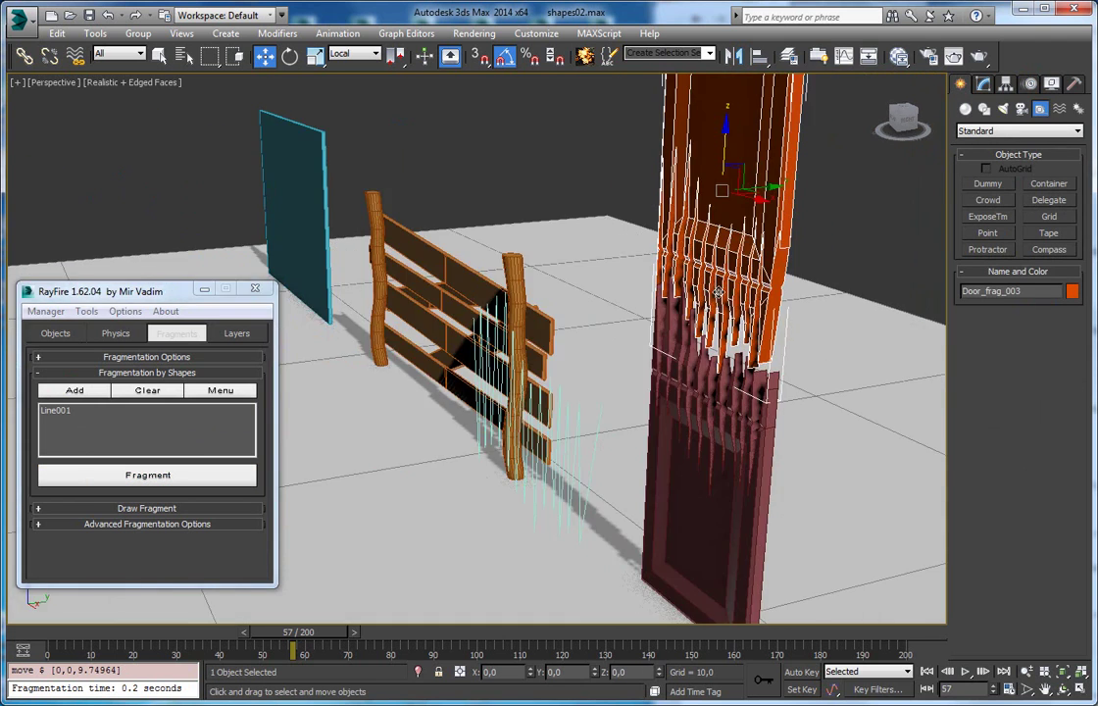
{"action": "key", "text": "ctrl+z"}
Step: Delete the generated door fragments through RayFire's manager
{"action": "left_click", "coordinate": [46, 312]}
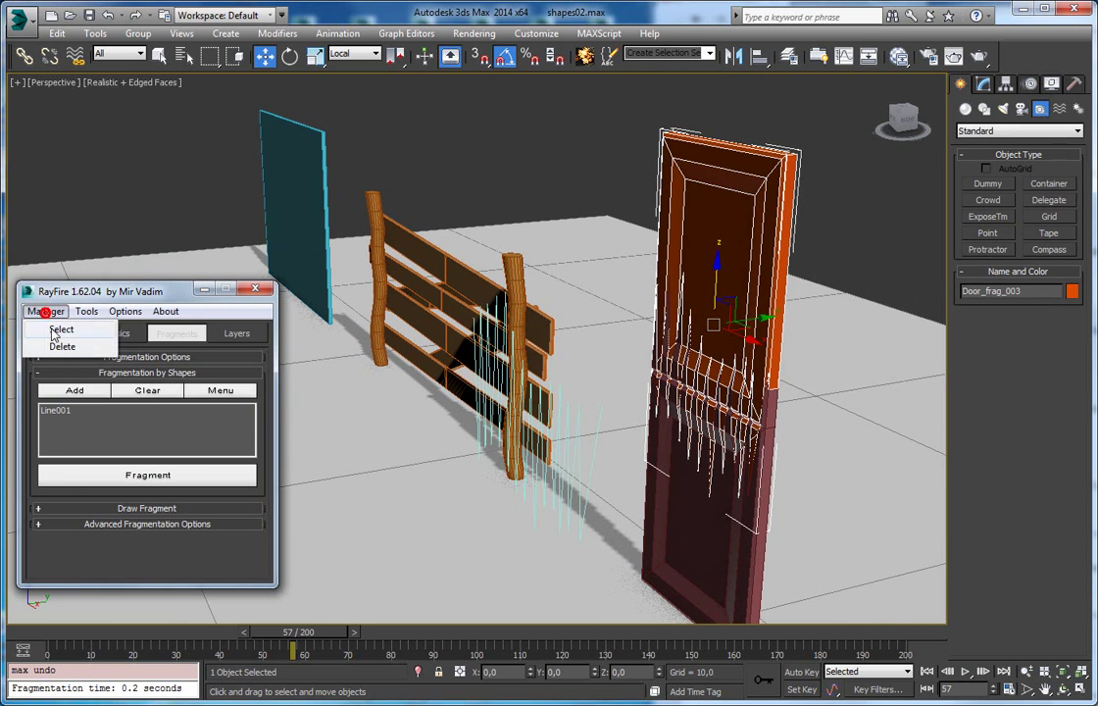
{"action": "left_click", "coordinate": [62, 345]}
Step: Tilt the zigzag line around its local X axis toward the door and raise it about 6 units along local Y and Z
{"action": "left_click", "coordinate": [463, 377]}
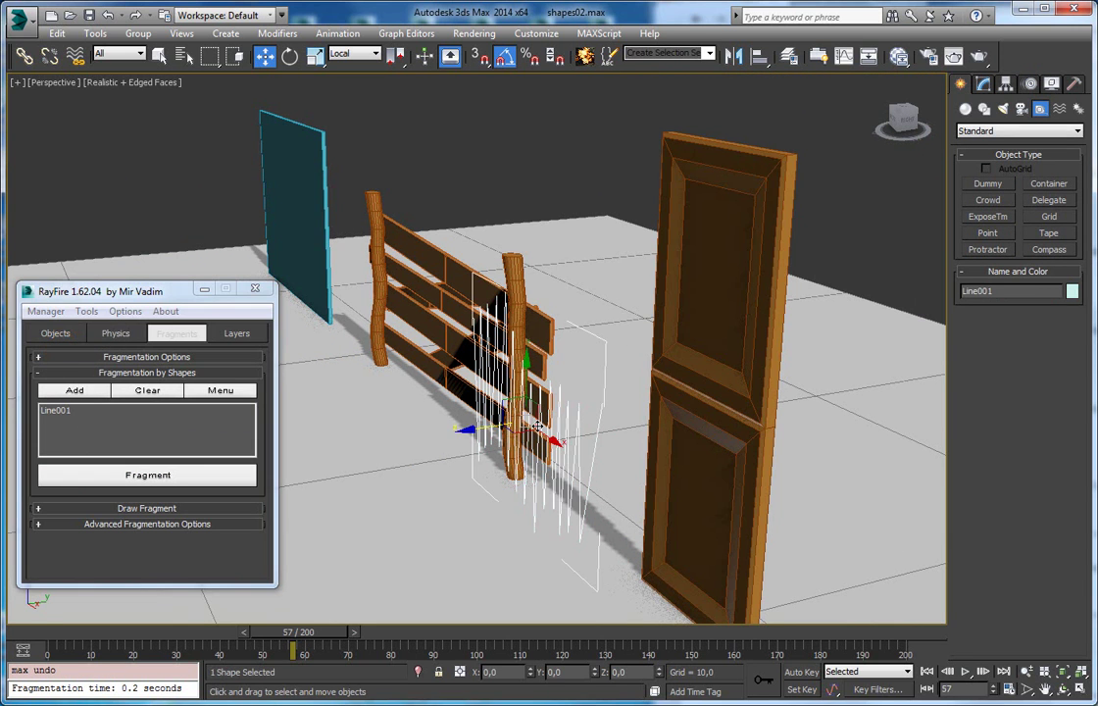
{"action": "key", "text": "e"}
{"action": "left_click_drag", "start_coordinate": [496, 383], "coordinate": [529, 388]}
{"action": "key", "text": "w"}
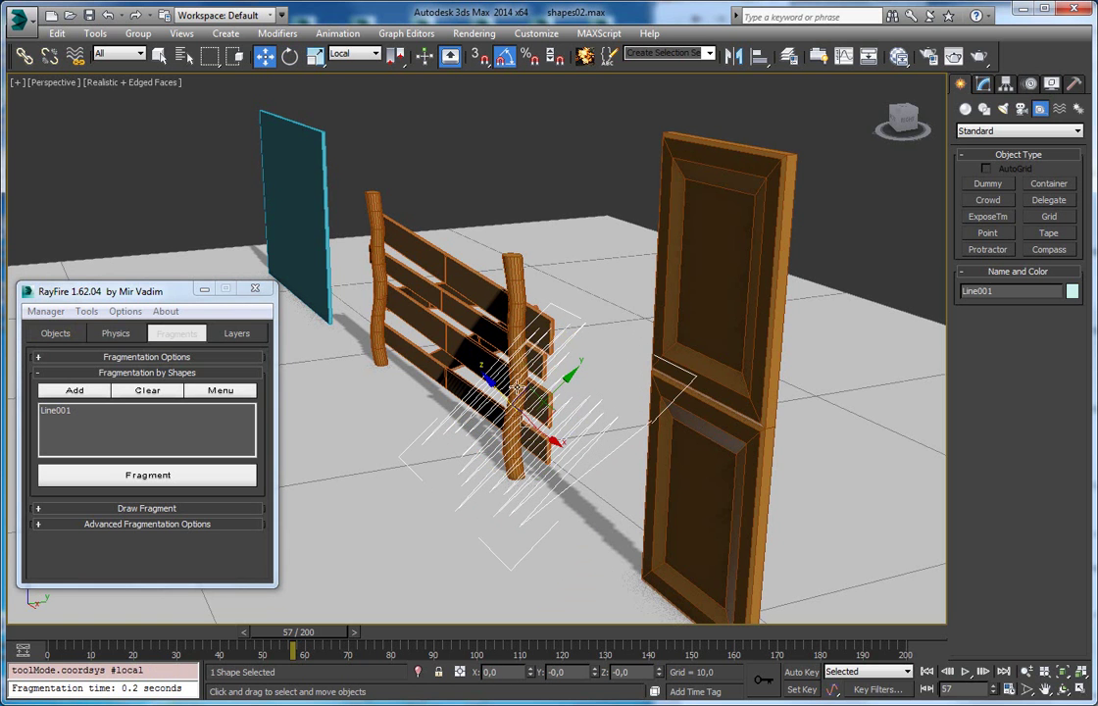
{"action": "left_click_drag", "start_coordinate": [527, 387], "coordinate": [539, 279]}
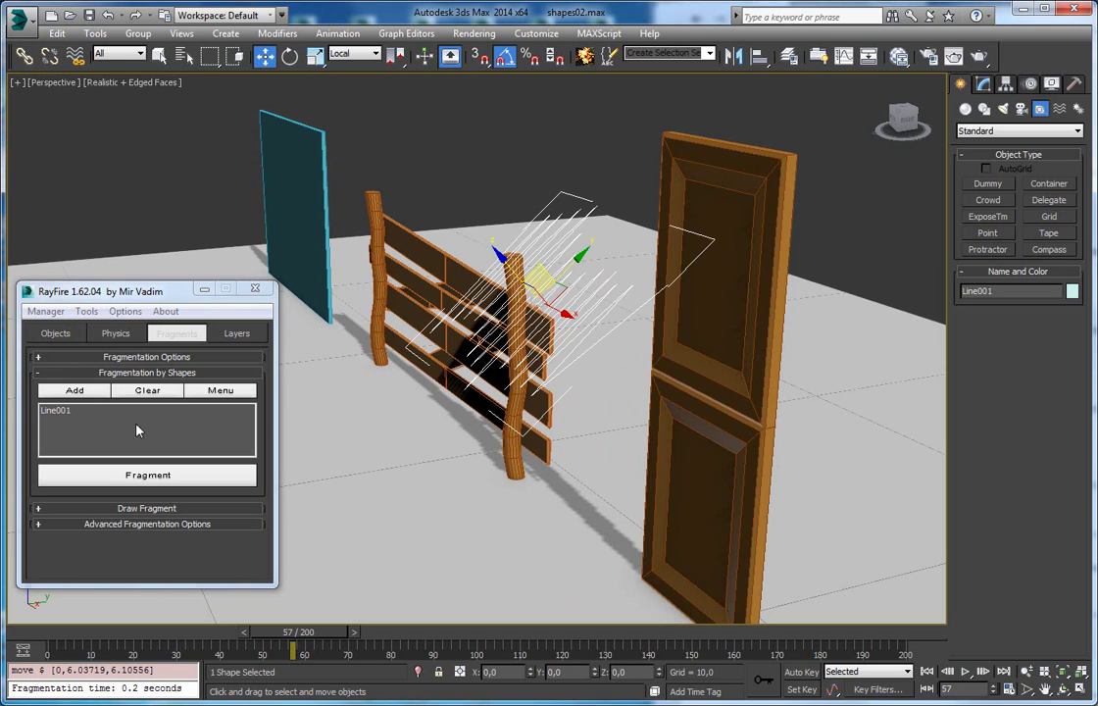
Step: Test-fragment the door with the tilted zigzag line, inspect the cut along the line's Z axis, and delete the fragments
{"action": "left_click", "coordinate": [133, 478]}
{"action": "left_click", "coordinate": [706, 394]}
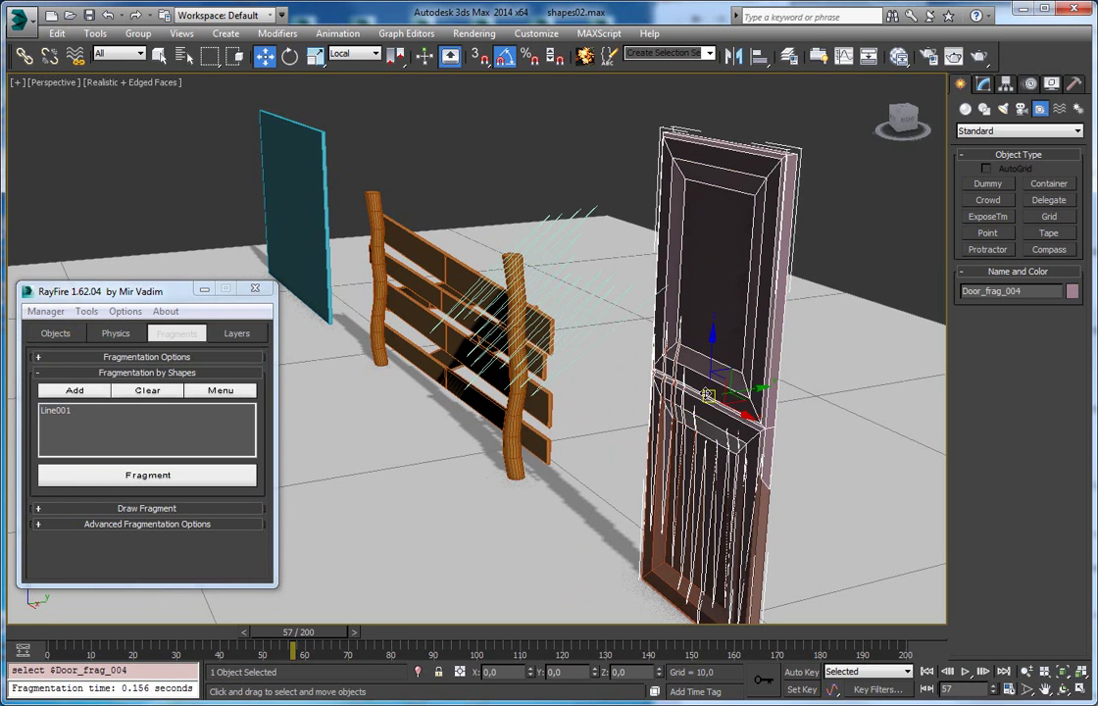
{"action": "middle_click_drag", "start_coordinate": [584, 363], "coordinate": [562, 332], "text": "alt"}
{"action": "left_click", "coordinate": [562, 326]}
{"action": "left_click", "coordinate": [559, 344]}
{"action": "middle_click_drag", "start_coordinate": [557, 376], "coordinate": [649, 441], "text": "alt"}
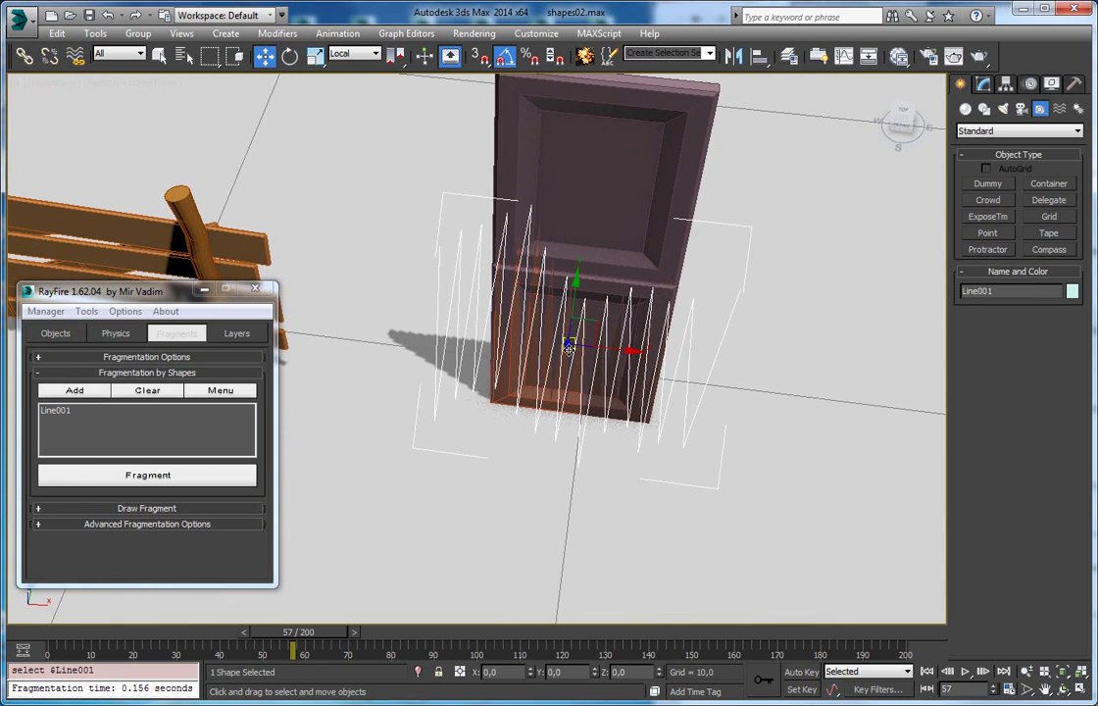
{"action": "middle_click_drag", "start_coordinate": [579, 364], "coordinate": [490, 313], "text": "alt"}
{"action": "left_click", "coordinate": [45, 314]}
{"action": "left_click", "coordinate": [54, 346]}
Step: Rotate the zigzag line back upright facing the door and lower it about 2.8 units along its local Y axis
{"action": "key", "text": "e"}
{"action": "left_click_drag", "start_coordinate": [416, 246], "coordinate": [393, 257]}
{"action": "middle_click_drag", "start_coordinate": [393, 256], "coordinate": [618, 299], "text": "alt"}
{"action": "key", "text": "w"}
{"action": "left_click_drag", "start_coordinate": [486, 202], "coordinate": [429, 222]}
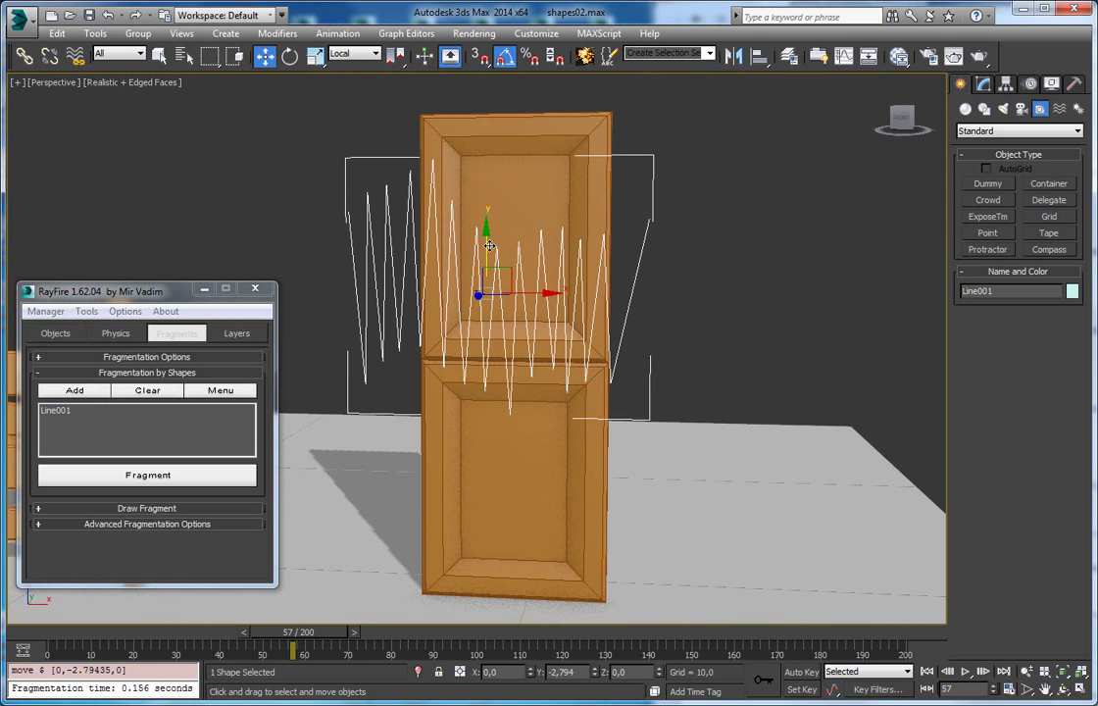
Step: Copy the zigzag line down to the door's lower half, turn the copy to face the opposite way, and lower it about 0.8 units
{"action": "middle_click_drag", "start_coordinate": [512, 317], "coordinate": [566, 224]}
{"action": "left_click_drag", "start_coordinate": [554, 136], "coordinate": [554, 324], "text": "shift"}
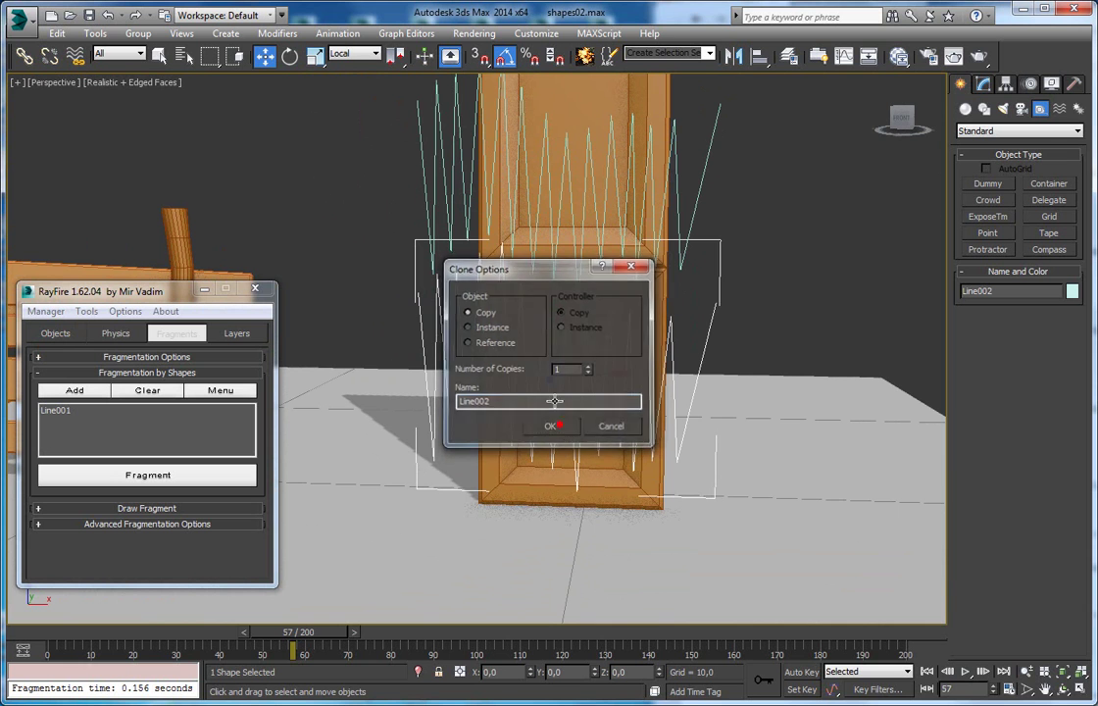
{"action": "key", "text": "Return"}
{"action": "key", "text": "e"}
{"action": "left_click_drag", "start_coordinate": [519, 378], "coordinate": [659, 406]}
{"action": "mouse_move", "coordinate": [554, 429]}
{"action": "middle_mouse_down", "text": "alt"}
{"action": "mouse_move", "coordinate": [574, 419]}
{"action": "mouse_move", "coordinate": [560, 419]}
{"action": "middle_mouse_up", "text": "alt"}
{"action": "key", "text": "w"}
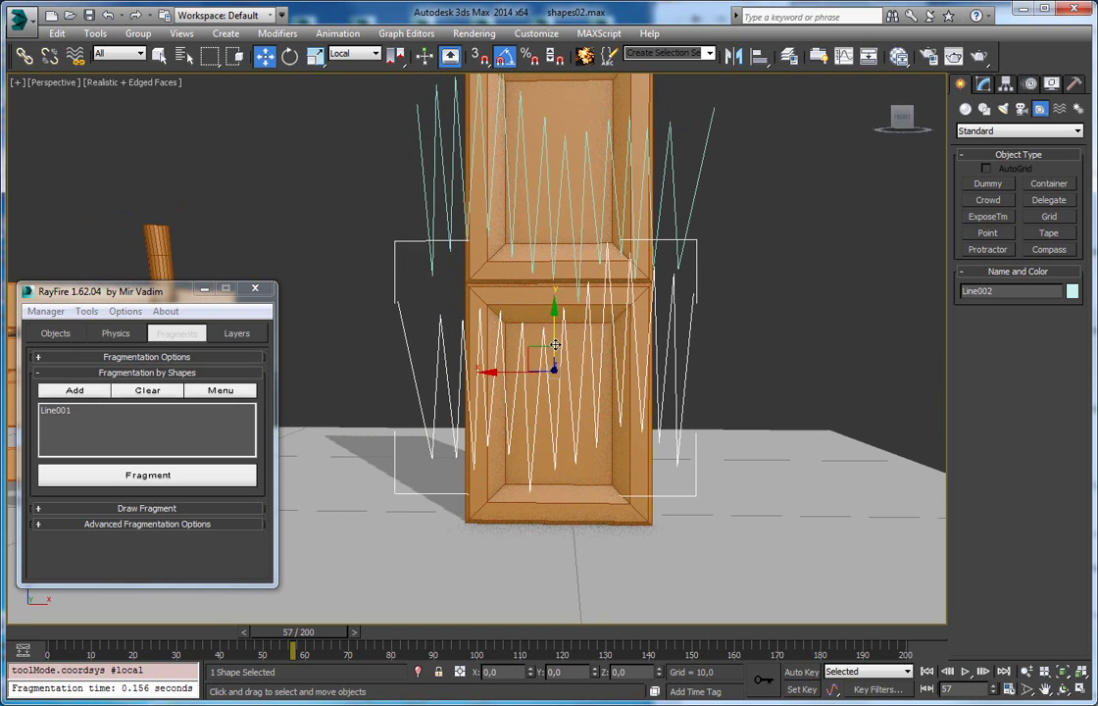
{"action": "left_click_drag", "start_coordinate": [553, 333], "coordinate": [553, 344]}
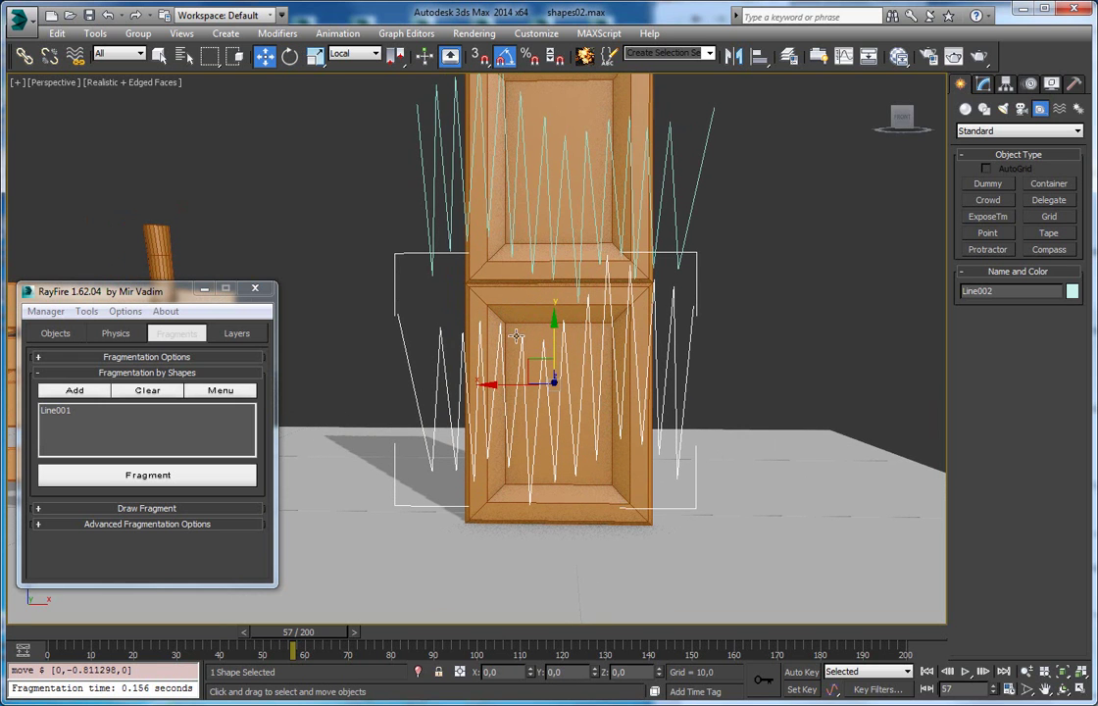
Step: Copy the lower zigzag line up over the door's middle, and rotate-copy a selected pair of lines to vary the pattern
{"action": "mouse_move", "coordinate": [528, 364]}
{"action": "left_mouse_down", "text": "shift"}
{"action": "mouse_move", "coordinate": [540, 191]}
{"action": "mouse_move", "coordinate": [507, 294]}
{"action": "left_mouse_up", "text": "shift"}
{"action": "left_click", "coordinate": [550, 428]}
{"action": "left_click", "coordinate": [551, 424]}
{"action": "left_click", "coordinate": [518, 302], "text": "ctrl"}
{"action": "key", "text": "e"}
{"action": "left_click_drag", "start_coordinate": [498, 257], "coordinate": [638, 276]}
{"action": "left_click", "coordinate": [550, 428]}
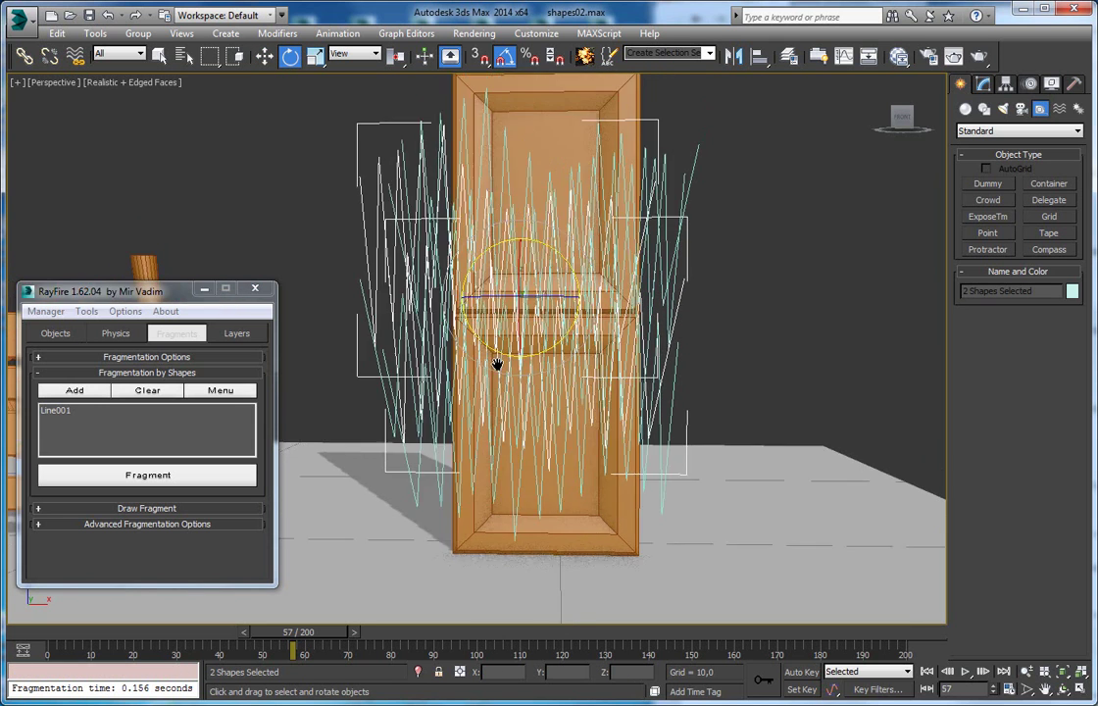
Step: Offset the selected pair of zigzag lines in front of the door and make one further copy of the pair, slightly lower
{"action": "key", "text": "w"}
{"action": "left_click_drag", "start_coordinate": [562, 325], "coordinate": [599, 367]}
{"action": "left_click_drag", "start_coordinate": [594, 367], "coordinate": [579, 389], "text": "shift"}
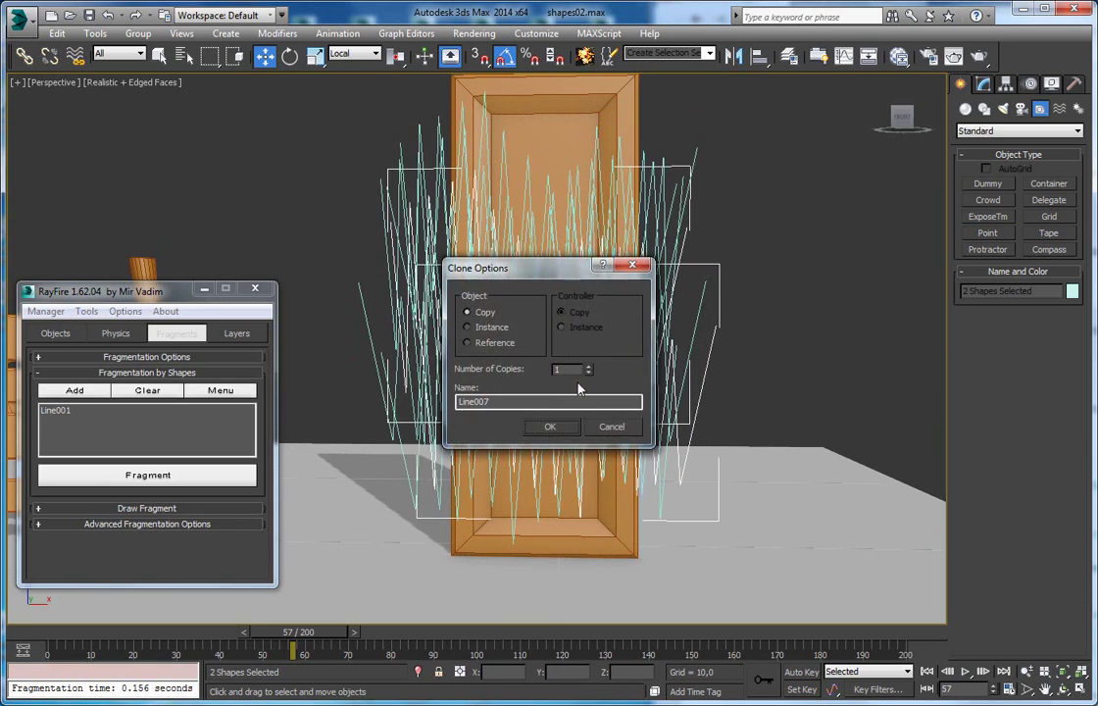
{"action": "left_click", "coordinate": [545, 429]}
Step: Select all eight zigzag lines and move them together along the World Y axis, closer to the door
{"action": "middle_click_drag", "start_coordinate": [545, 429], "coordinate": [537, 500], "text": "alt"}
{"action": "left_click", "coordinate": [468, 341]}
{"action": "left_click_drag", "start_coordinate": [665, 392], "coordinate": [666, 393]}
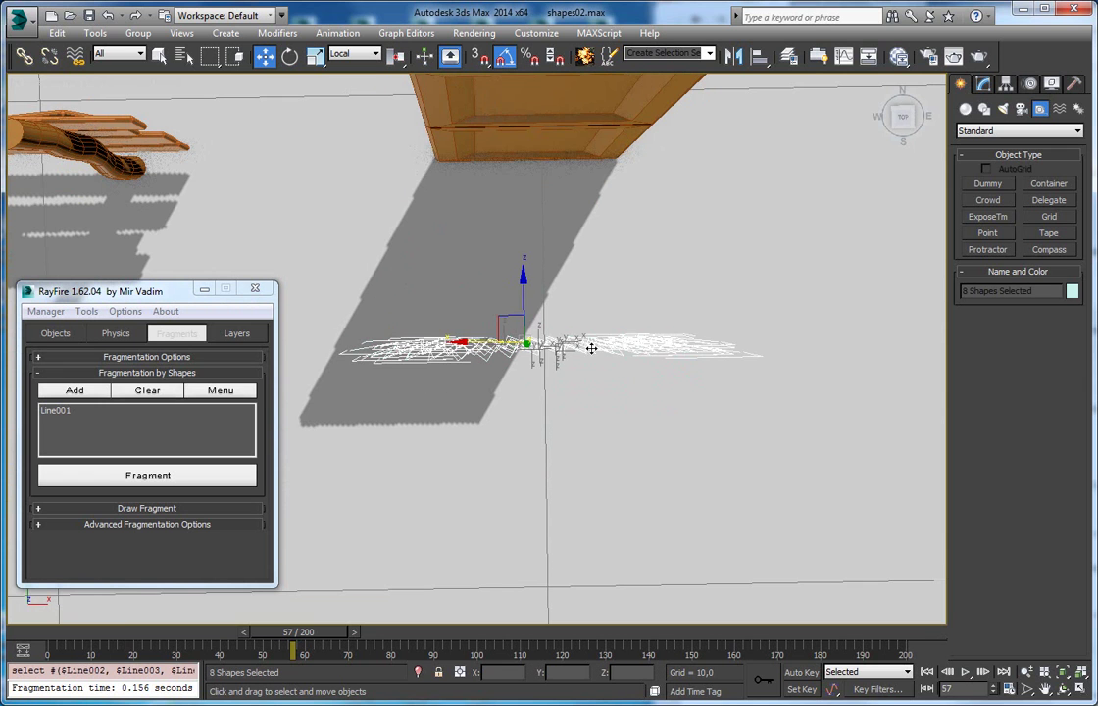
{"action": "left_click_drag", "start_coordinate": [524, 299], "coordinate": [523, 275]}
{"action": "key", "text": "ctrl+z"}
{"action": "right_click", "coordinate": [533, 286], "text": "alt"}
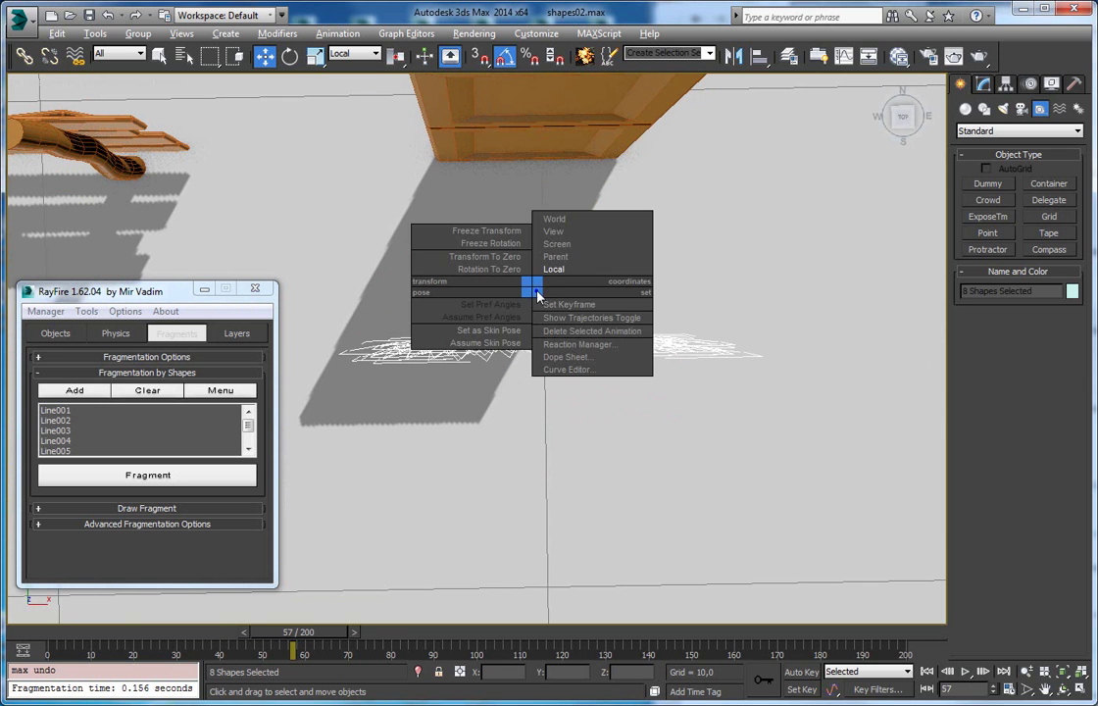
{"action": "left_click", "coordinate": [551, 219]}
{"action": "left_click_drag", "start_coordinate": [542, 324], "coordinate": [541, 174]}
{"action": "middle_click_drag", "start_coordinate": [541, 174], "coordinate": [538, 293], "text": "alt"}
{"action": "left_click_drag", "start_coordinate": [537, 292], "coordinate": [530, 255]}
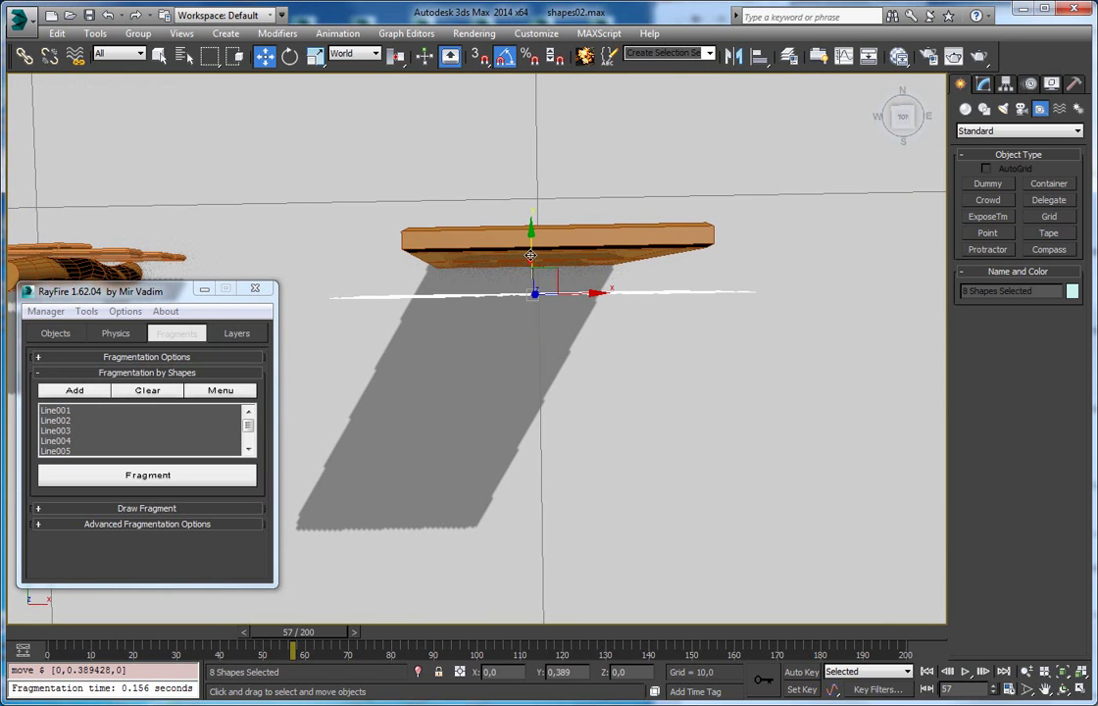
Step: Rotate Line005 by -10 degrees about the vertical Z axis and nudge it slightly along World X
{"action": "middle_click_drag", "start_coordinate": [496, 338], "coordinate": [486, 291], "text": "alt"}
{"action": "left_click", "coordinate": [486, 292]}
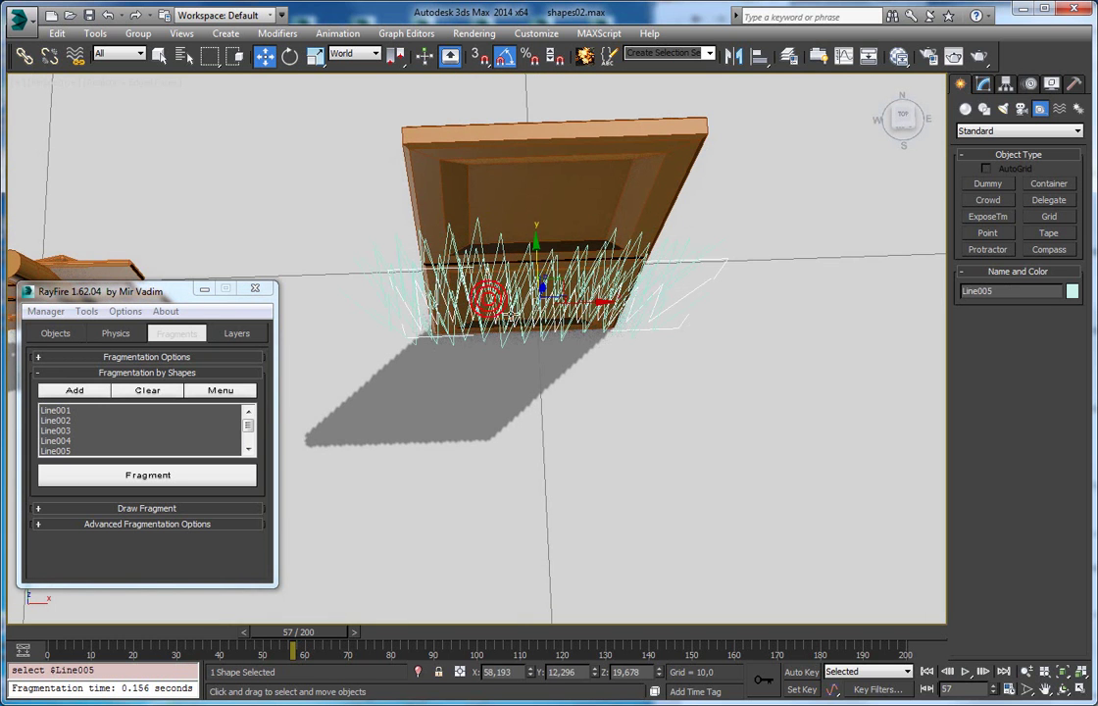
{"action": "key", "text": "e"}
{"action": "middle_click_drag", "start_coordinate": [531, 333], "coordinate": [559, 382], "text": "alt"}
{"action": "left_click_drag", "start_coordinate": [517, 360], "coordinate": [509, 361]}
{"action": "middle_click_drag", "start_coordinate": [467, 360], "coordinate": [588, 325]}
{"action": "key", "text": "w"}
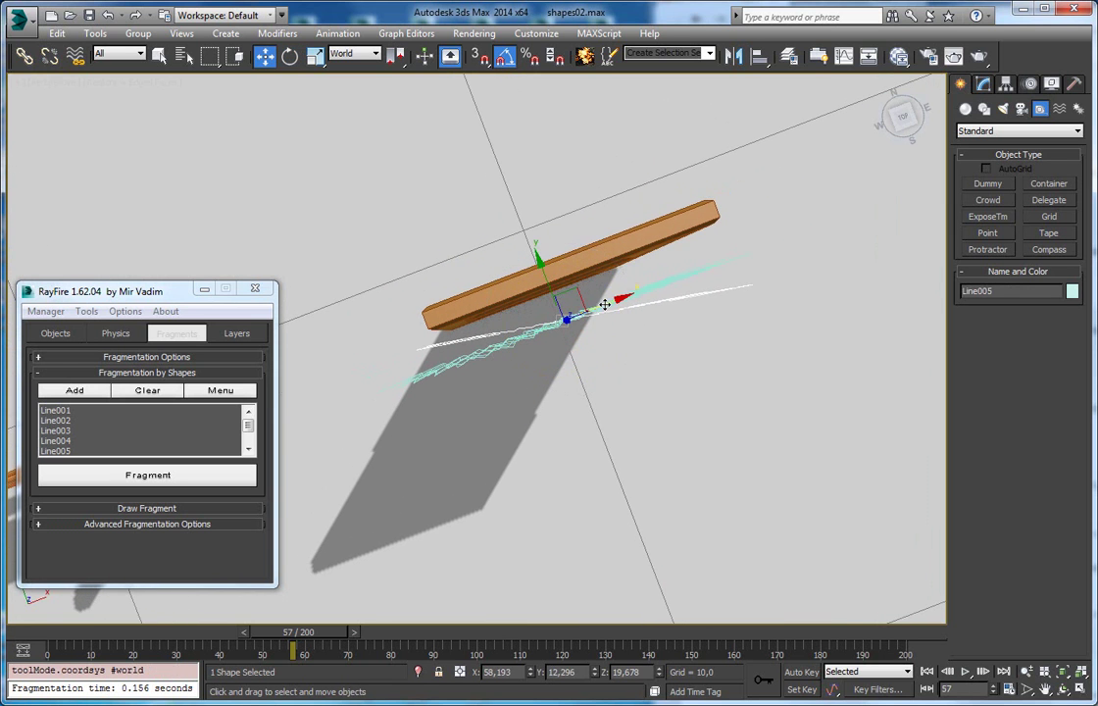
{"action": "left_click_drag", "start_coordinate": [606, 303], "coordinate": [594, 307]}
Step: Rotate Line005 to 10 degrees about the vertical Z axis and turn Line006 by -10 degrees about the same axis
{"action": "left_click", "coordinate": [657, 335]}
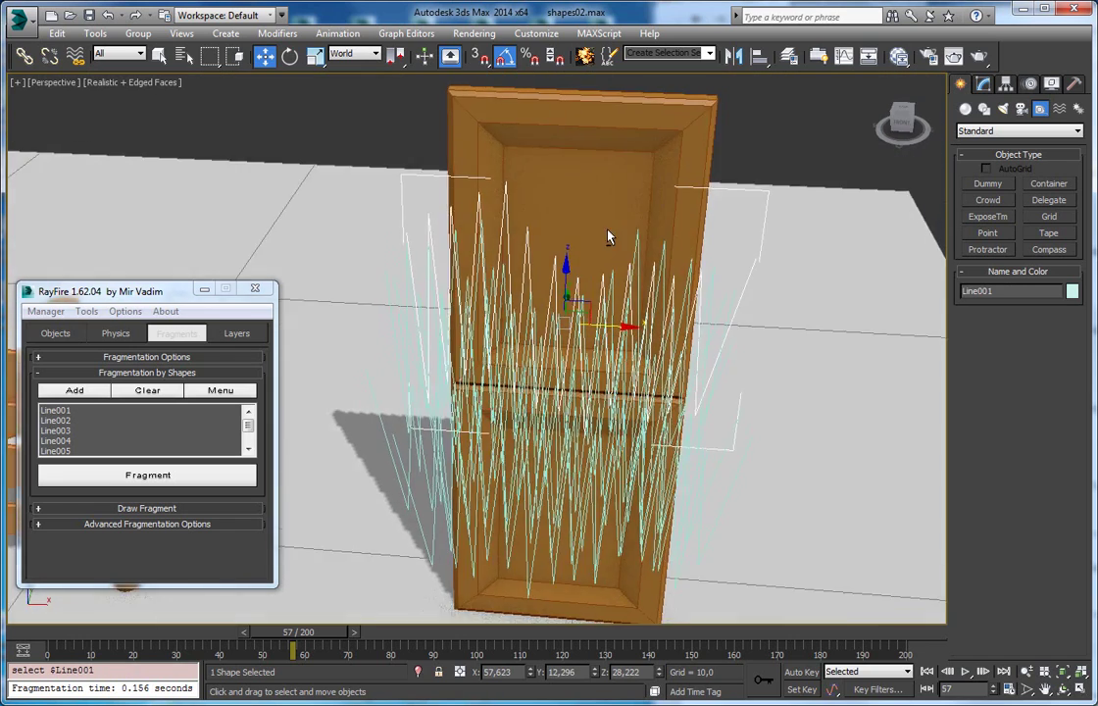
{"action": "left_click", "coordinate": [520, 394]}
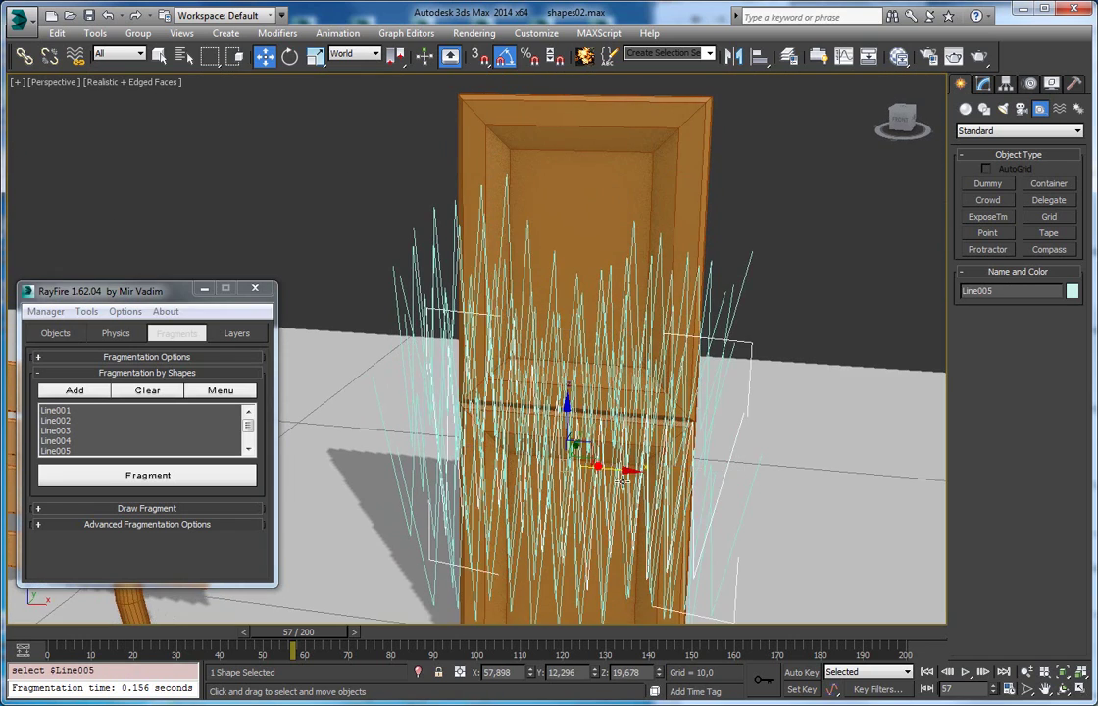
{"action": "key", "text": "e"}
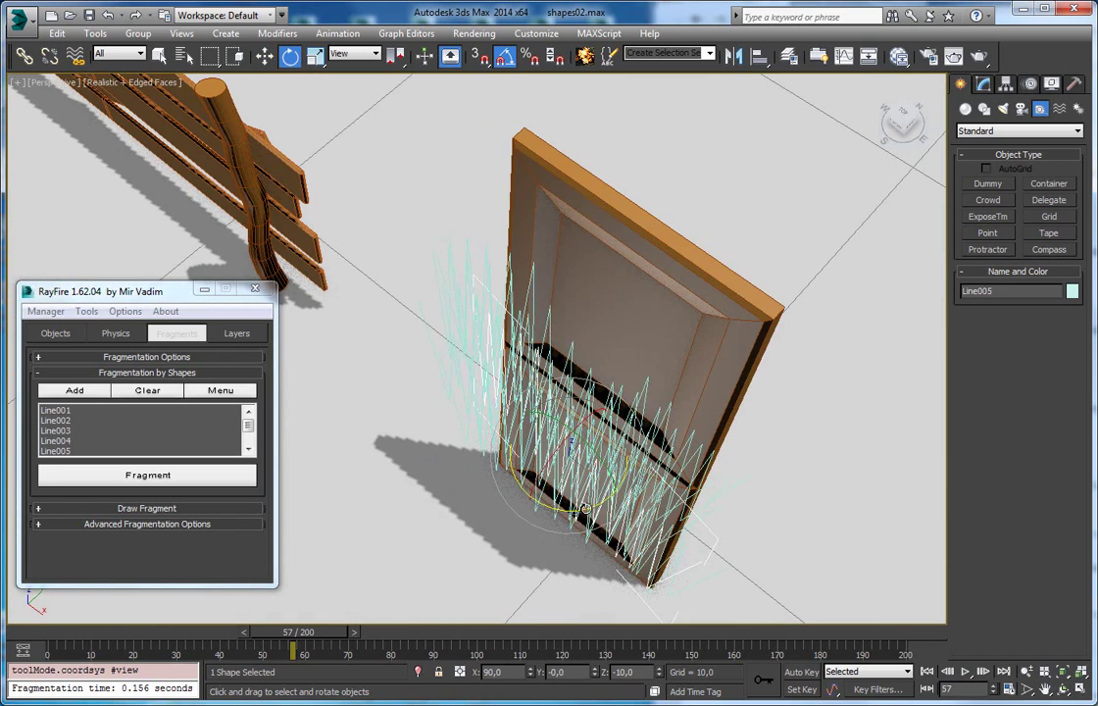
{"action": "left_click_drag", "start_coordinate": [585, 509], "coordinate": [578, 503]}
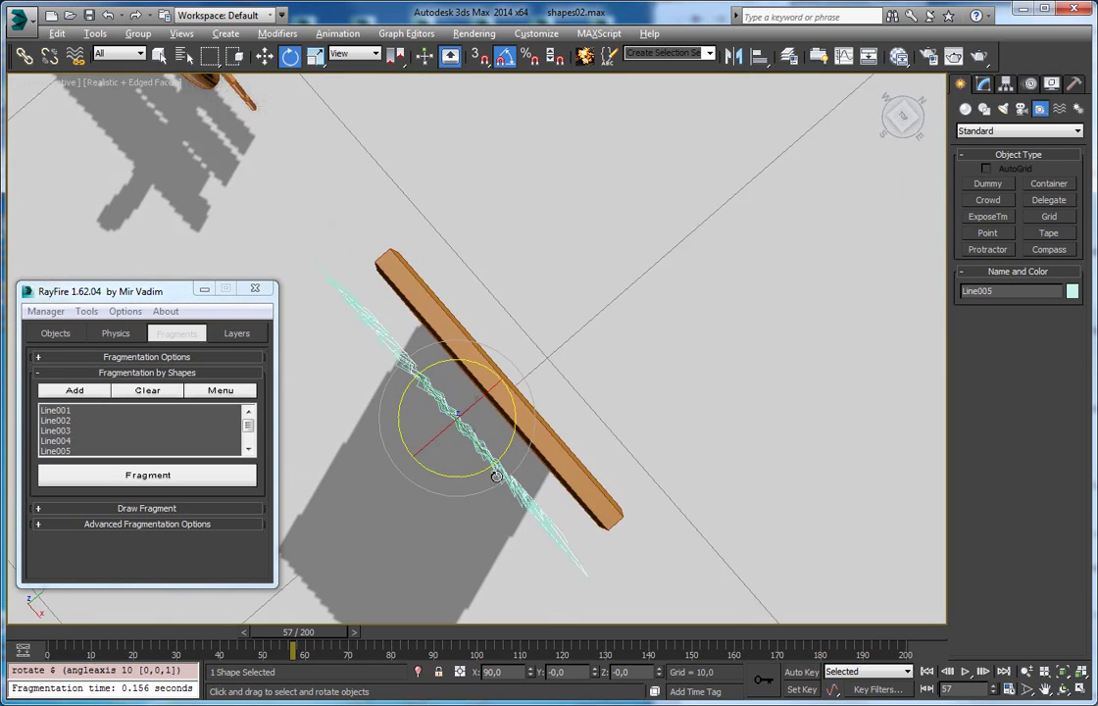
{"action": "middle_click_drag", "start_coordinate": [496, 475], "coordinate": [591, 460], "text": "alt"}
{"action": "left_click_drag", "start_coordinate": [529, 446], "coordinate": [537, 446]}
{"action": "middle_click_drag", "start_coordinate": [586, 418], "coordinate": [530, 374]}
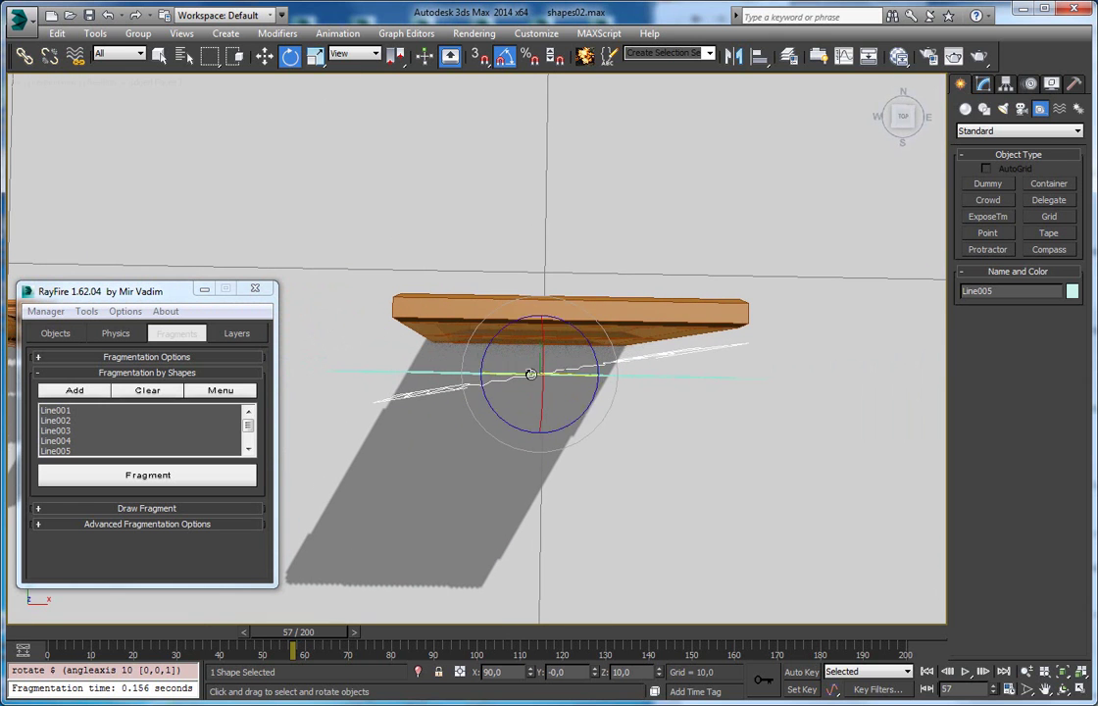
{"action": "left_click", "coordinate": [423, 374]}
{"action": "left_click_drag", "start_coordinate": [493, 426], "coordinate": [482, 422]}
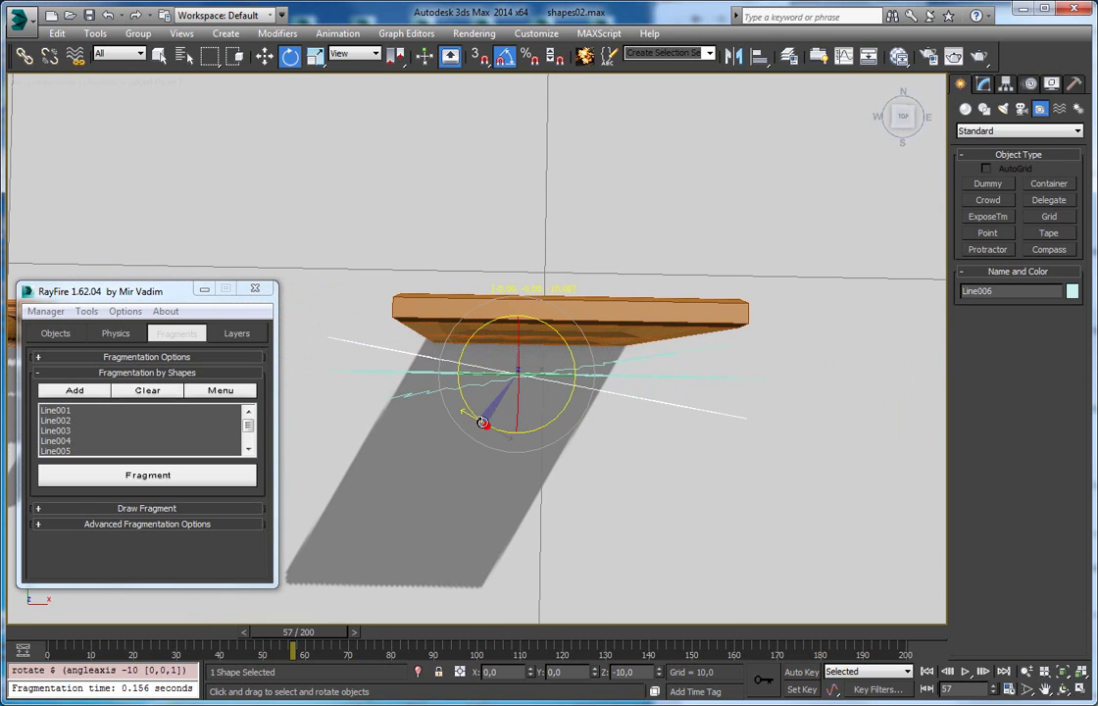
Step: Select all the zigzag lines together with the door and add the lines to RayFire's Fragmentation by Shapes list
{"action": "middle_click_drag", "start_coordinate": [482, 423], "coordinate": [626, 304], "text": "alt"}
{"action": "left_click_drag", "start_coordinate": [706, 332], "coordinate": [402, 553]}
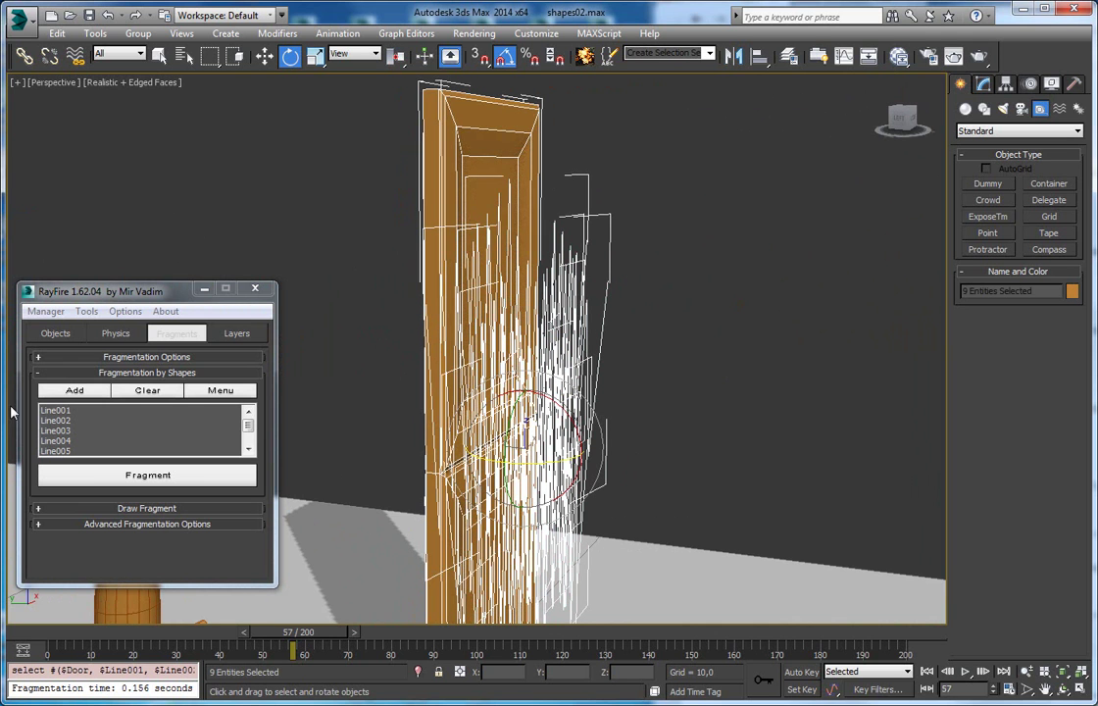
{"action": "left_click", "coordinate": [65, 391]}
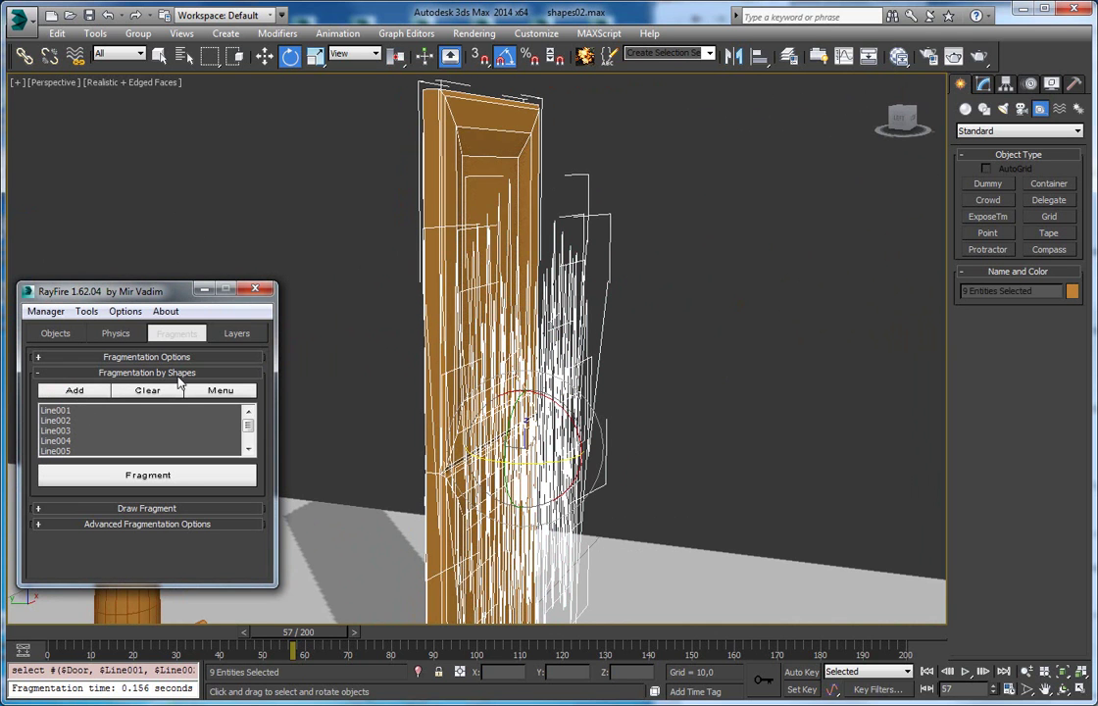
{"action": "middle_click_drag", "start_coordinate": [457, 391], "coordinate": [456, 303]}
{"action": "scroll", "coordinate": [452, 261], "scroll_direction": "down", "scroll_amount": 2}
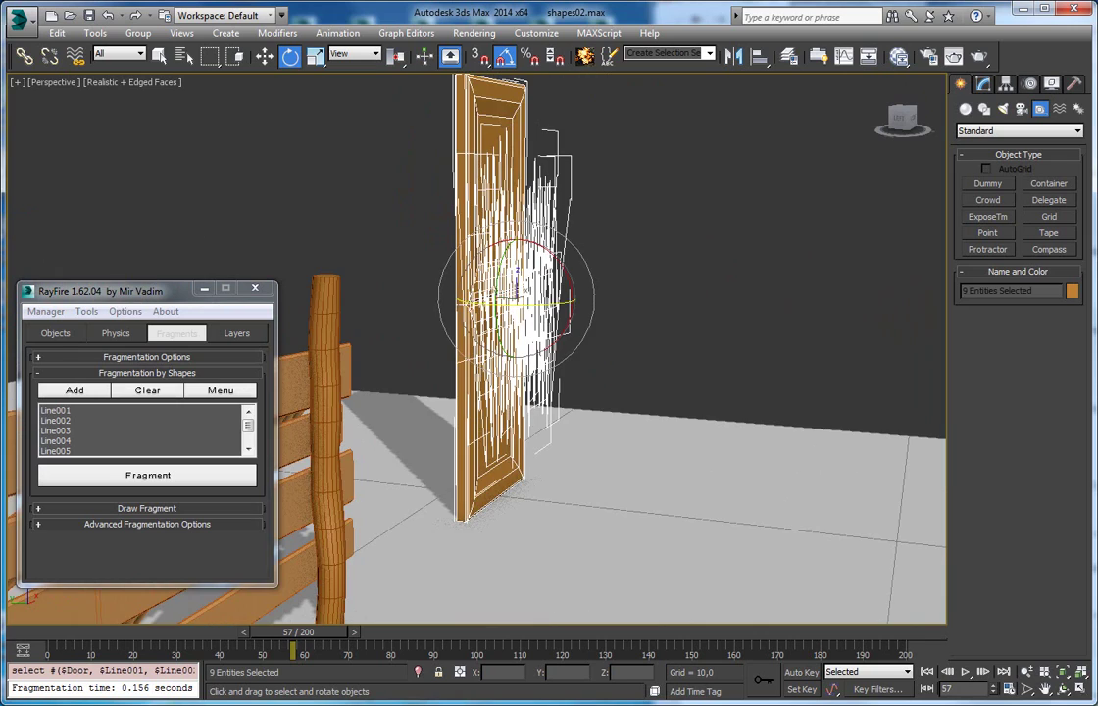
Step: Fragment the door with all the listed zigzag lines
{"action": "left_click", "coordinate": [715, 275]}
{"action": "middle_click_drag", "start_coordinate": [625, 301], "coordinate": [470, 353], "text": "alt"}
{"action": "scroll", "coordinate": [609, 356], "scroll_direction": "up", "scroll_amount": 2}
{"action": "middle_click_drag", "start_coordinate": [565, 359], "coordinate": [586, 433]}
{"action": "left_click", "coordinate": [157, 474]}
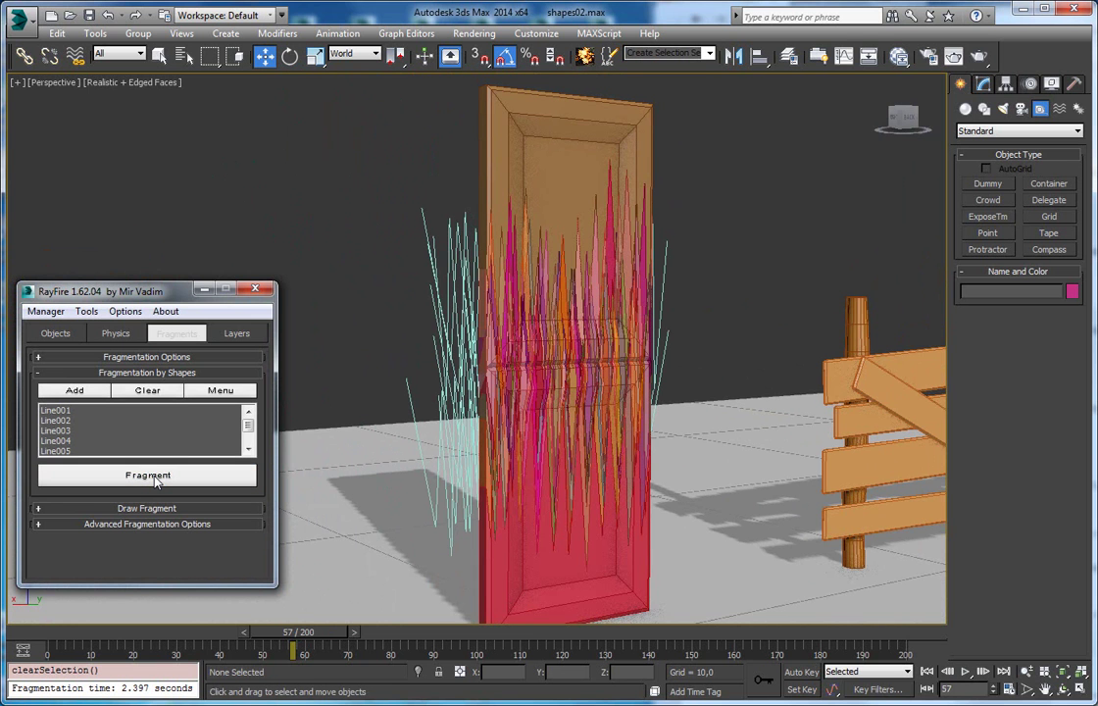
Step: Select all eight zigzag lines beside the fragmented door and hide them
{"action": "middle_click_drag", "start_coordinate": [595, 349], "coordinate": [924, 321], "text": "alt"}
{"action": "left_click", "coordinate": [566, 240]}
{"action": "left_click_drag", "start_coordinate": [647, 332], "coordinate": [657, 321]}
{"action": "middle_click_drag", "start_coordinate": [657, 322], "coordinate": [672, 366], "text": "alt"}
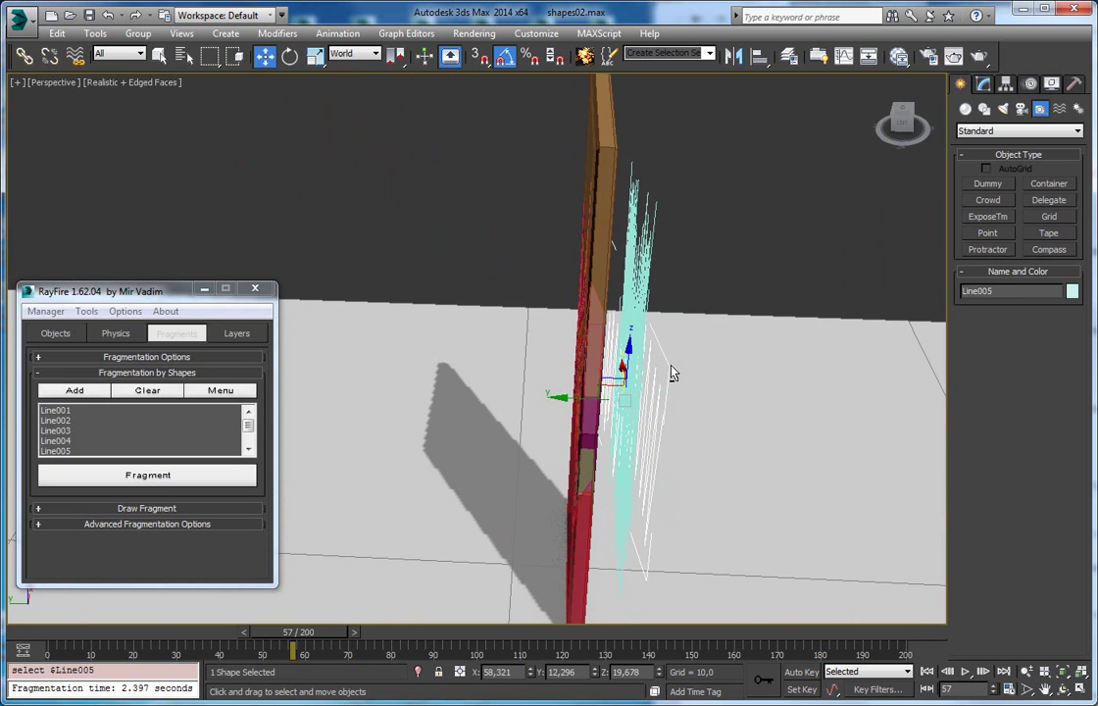
{"action": "middle_click_drag", "start_coordinate": [712, 226], "coordinate": [690, 232]}
{"action": "left_click_drag", "start_coordinate": [690, 232], "coordinate": [651, 354]}
{"action": "left_click_drag", "start_coordinate": [603, 412], "coordinate": [595, 397]}
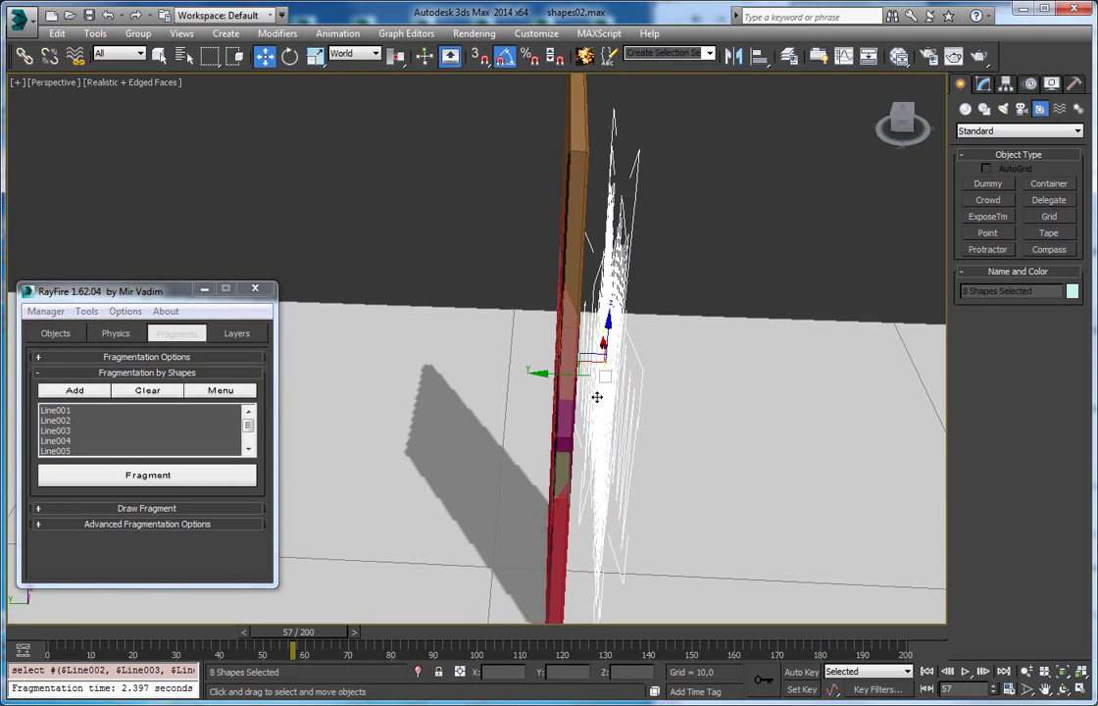
{"action": "right_click", "coordinate": [594, 396]}
{"action": "left_click", "coordinate": [628, 351]}
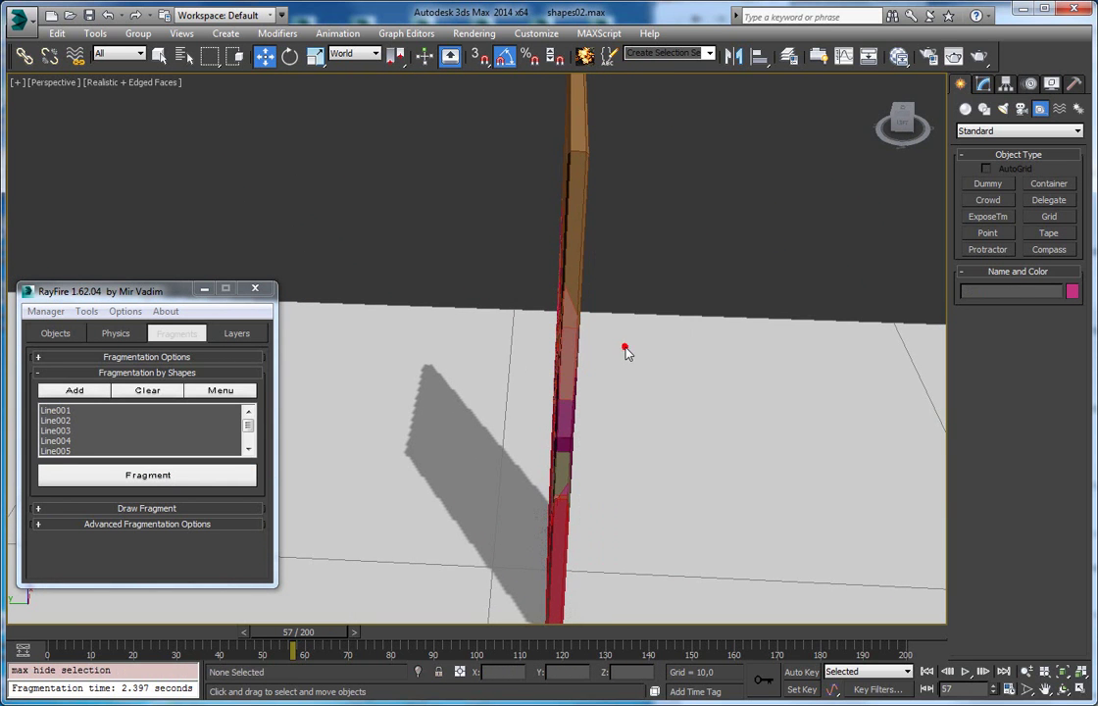
Step: Select all the door fragments and frame them in the viewport to examine the splinter pattern
{"action": "left_click", "coordinate": [564, 294]}
{"action": "middle_click_drag", "start_coordinate": [564, 294], "coordinate": [529, 263], "text": "alt"}
{"action": "scroll", "coordinate": [447, 235], "scroll_direction": "down", "scroll_amount": 5}
{"action": "left_click_drag", "start_coordinate": [388, 186], "coordinate": [637, 598]}
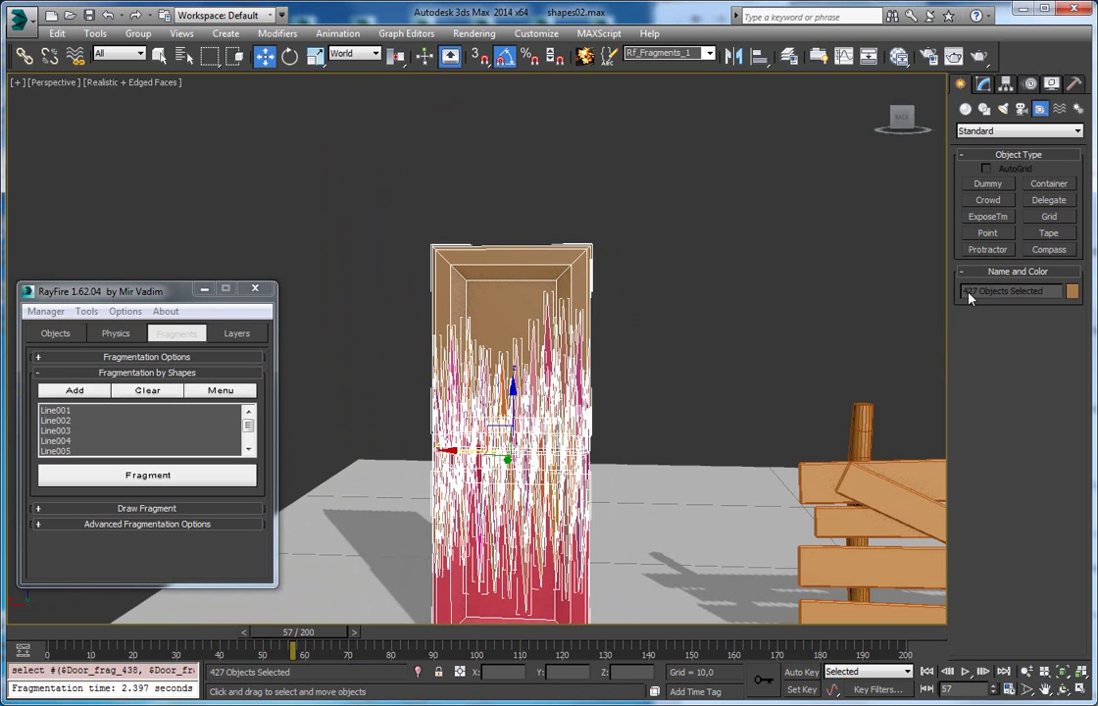
{"action": "middle_click_drag", "start_coordinate": [616, 377], "coordinate": [603, 348]}
{"action": "key", "text": "z"}
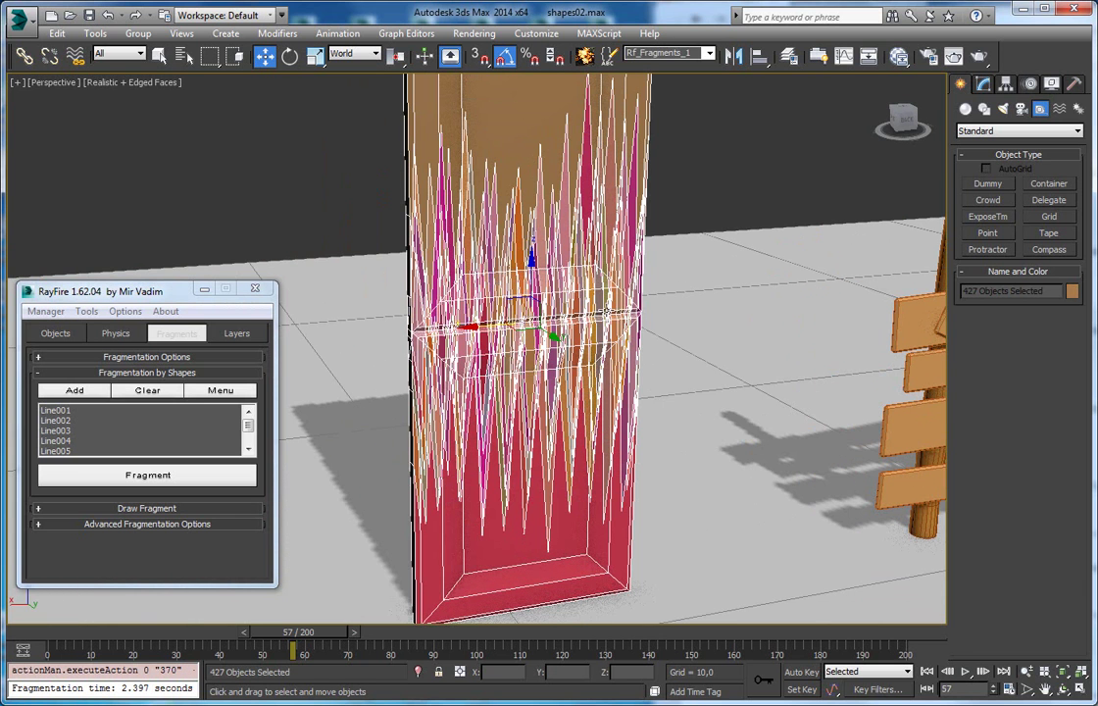
Step: Unhide RF_Bomb001 by name and select the bomb in the viewport
{"action": "right_click", "coordinate": [680, 305]}
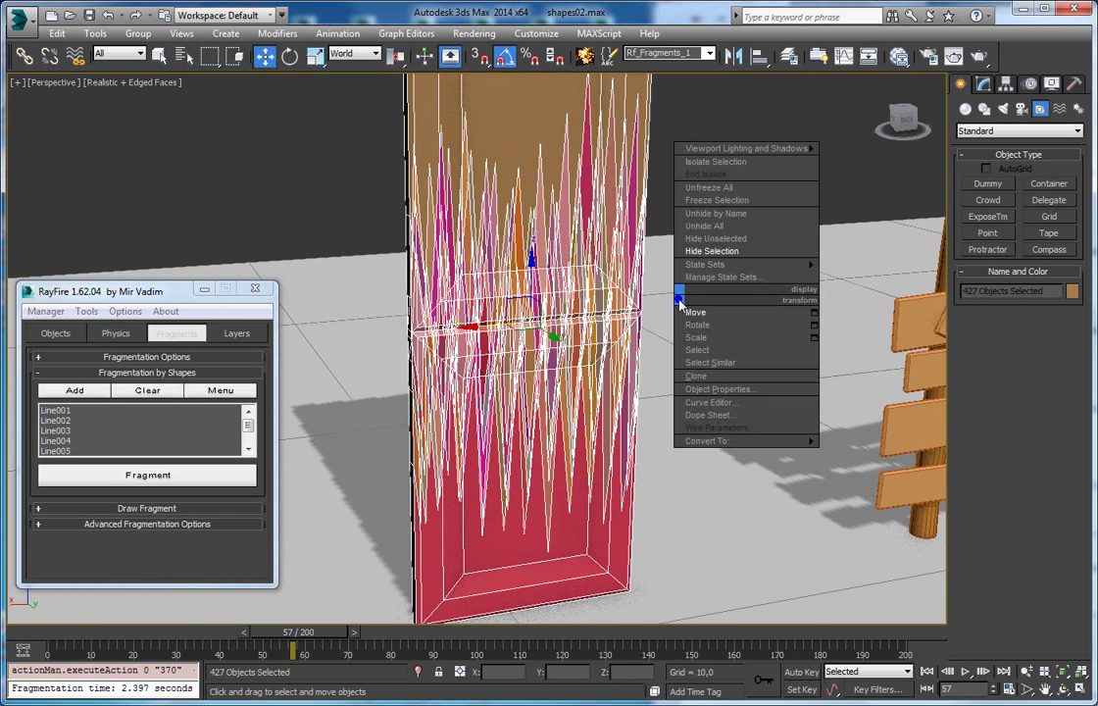
{"action": "left_click", "coordinate": [716, 227]}
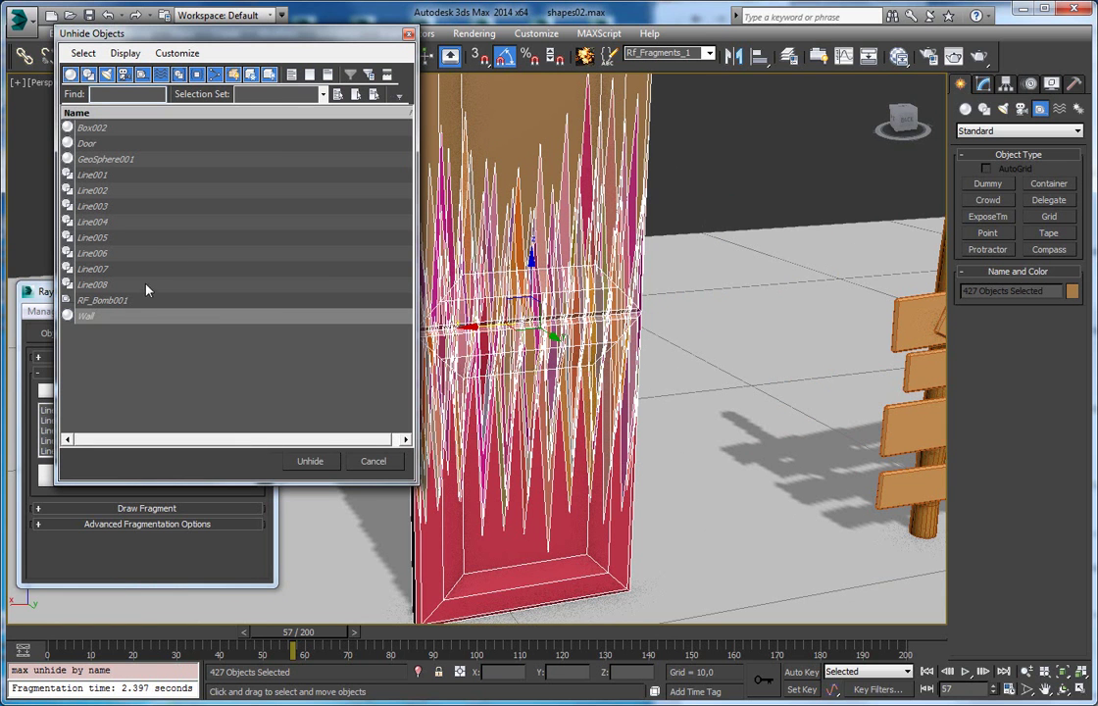
{"action": "double_click", "coordinate": [103, 300]}
{"action": "middle_click_drag", "start_coordinate": [490, 311], "coordinate": [574, 311], "text": "alt"}
{"action": "left_click", "coordinate": [298, 181]}
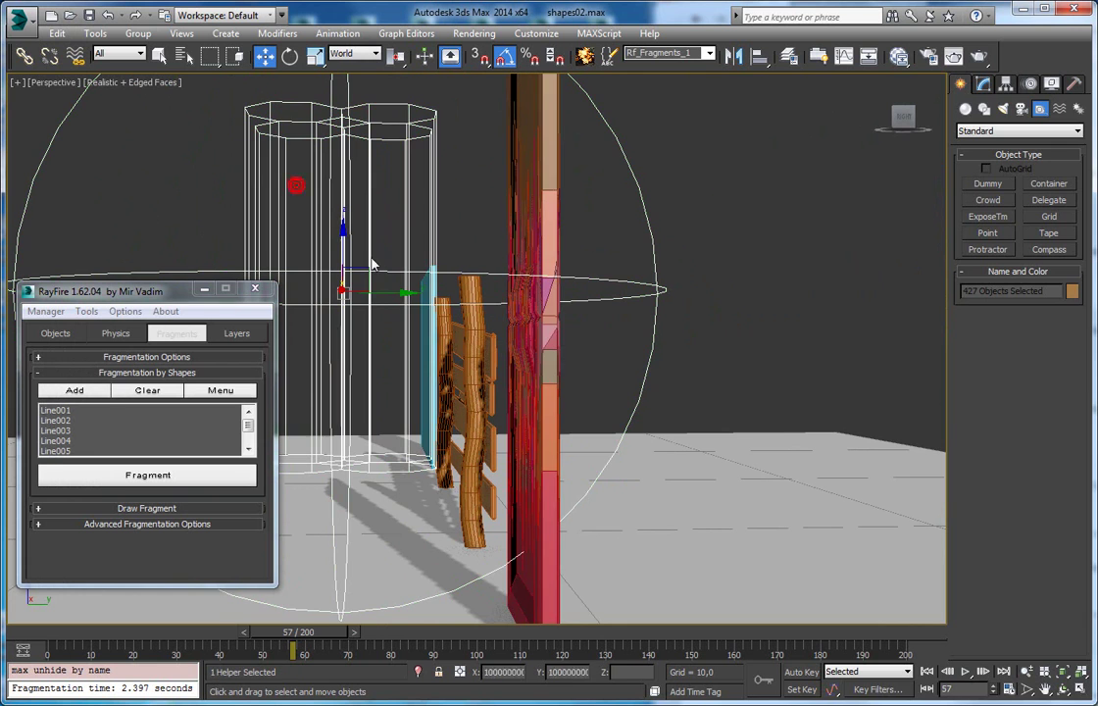
Step: Review RF_Bomb001's parameters, including its frame, strength, range size and range type
{"action": "left_click", "coordinate": [984, 85]}
{"action": "mouse_move", "coordinate": [1033, 444]}
{"action": "left_mouse_down"}
{"action": "mouse_move", "coordinate": [1029, 404]}
{"action": "mouse_move", "coordinate": [1017, 429]}
{"action": "left_mouse_up"}
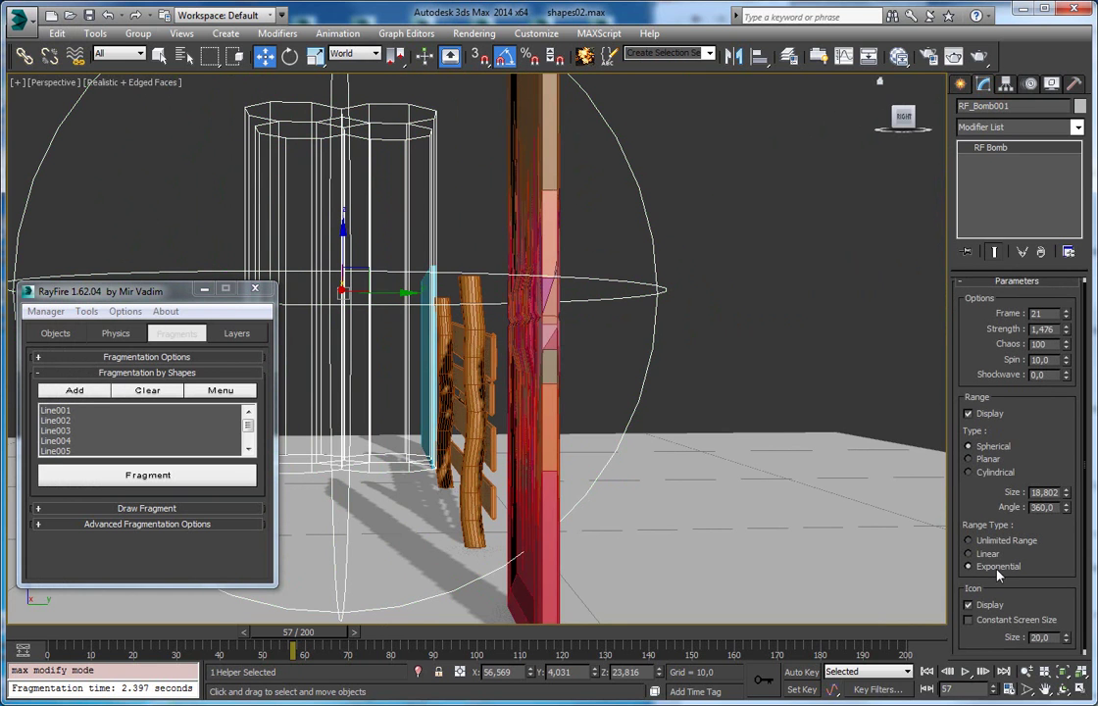
{"action": "left_click_drag", "start_coordinate": [968, 499], "coordinate": [968, 493]}
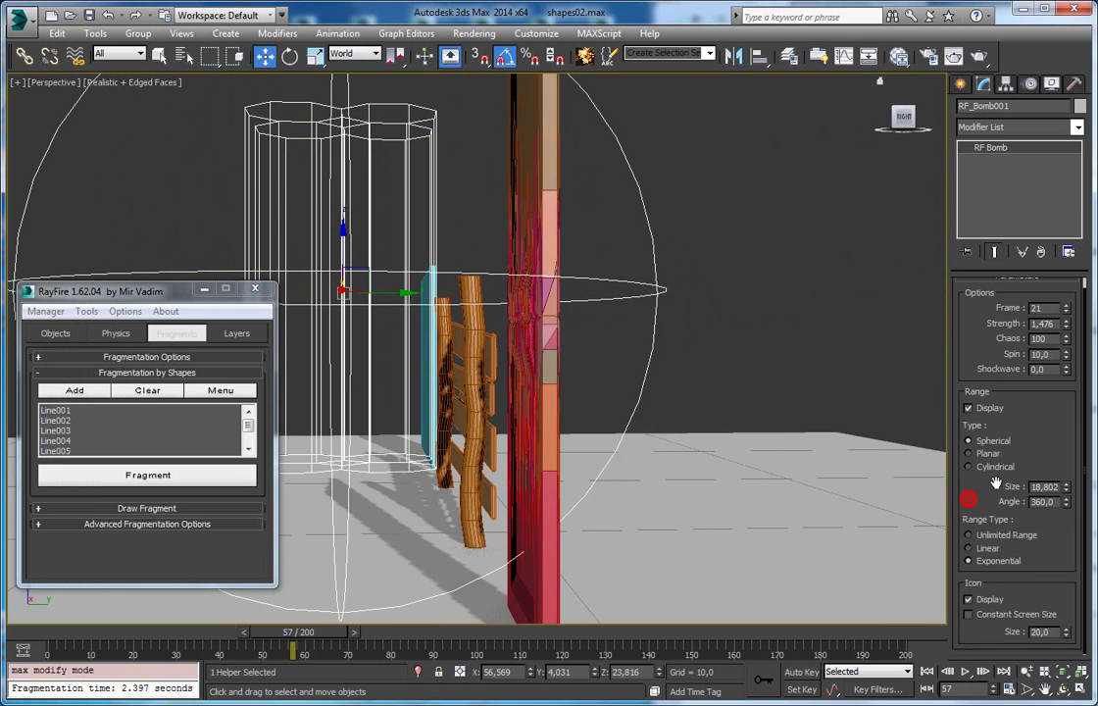
{"action": "left_click", "coordinate": [1048, 307]}
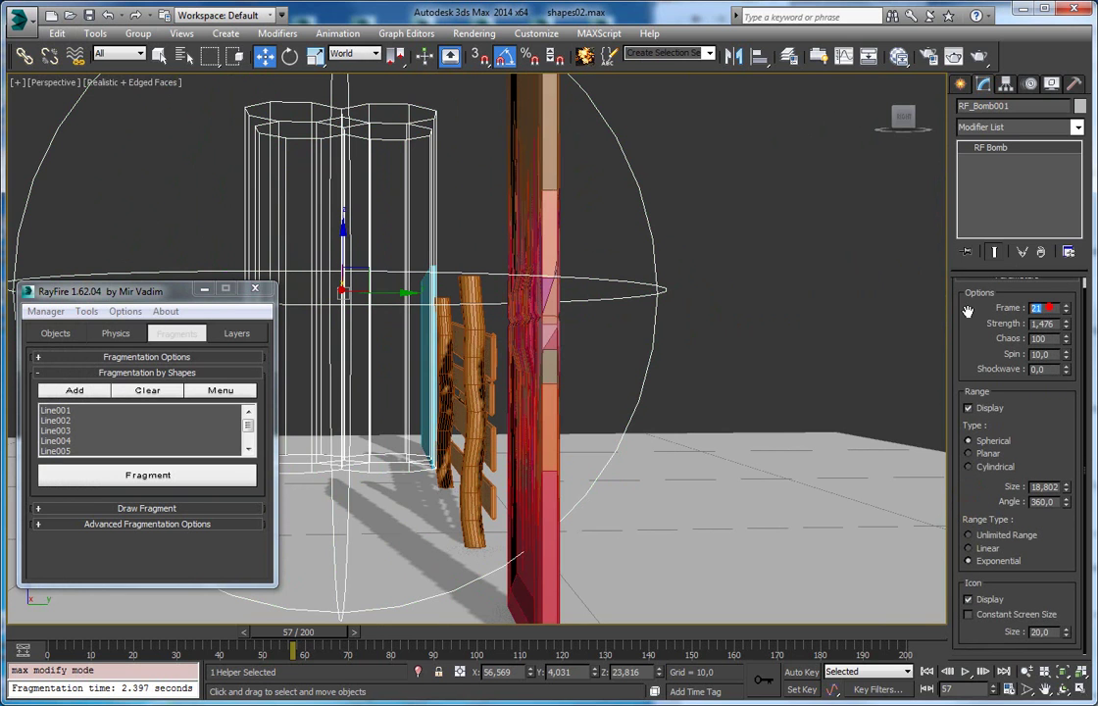
Step: Enable Deactivate static Dynamic objects and Activate by Force in RayFire's physics simulation properties
{"action": "left_click", "coordinate": [126, 335]}
{"action": "left_click", "coordinate": [77, 587]}
{"action": "left_click_drag", "start_coordinate": [95, 291], "coordinate": [757, 83]}
{"action": "middle_click_drag", "start_coordinate": [574, 216], "coordinate": [445, 313]}
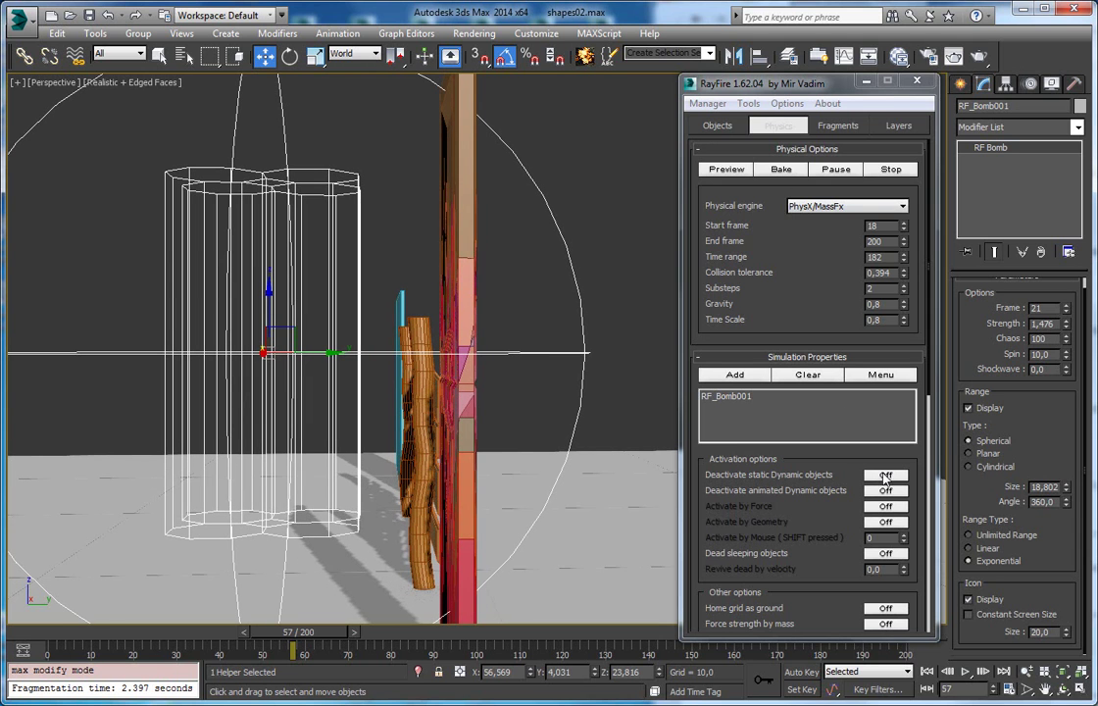
{"action": "left_click", "coordinate": [884, 475]}
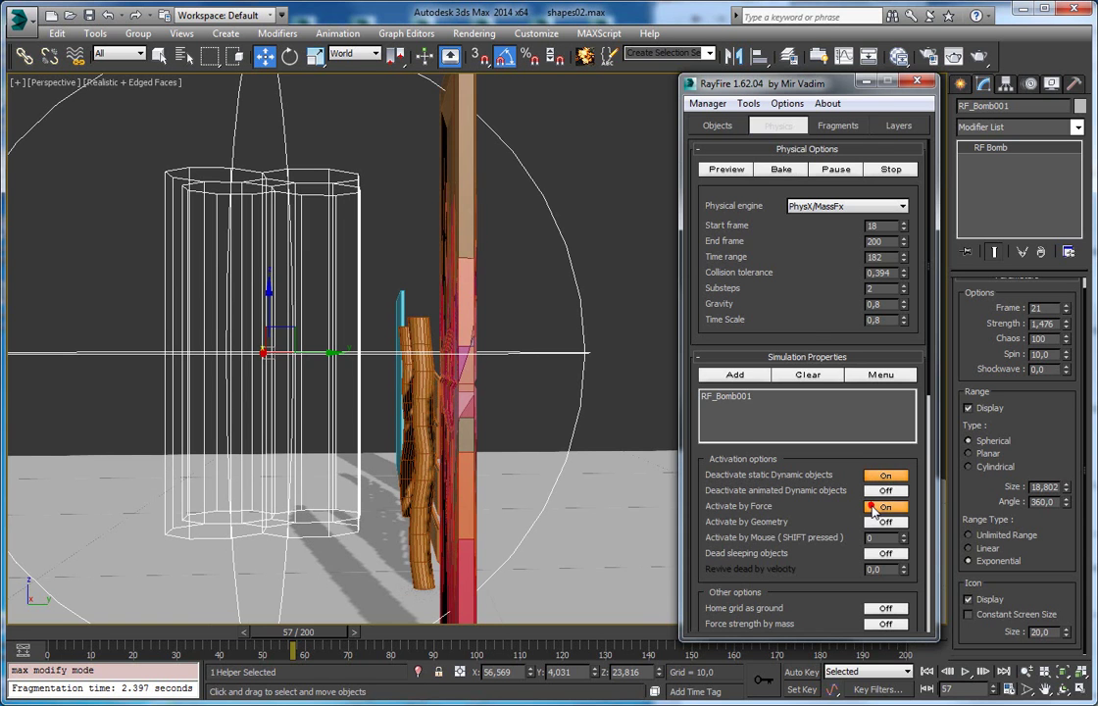
Step: Collapse the simulation properties, move the RayFire window aside to expose the scene, and bake the PhysX simulation
{"action": "left_click", "coordinate": [765, 357]}
{"action": "left_click_drag", "start_coordinate": [766, 89], "coordinate": [924, 90]}
{"action": "middle_click_drag", "start_coordinate": [567, 323], "coordinate": [431, 353], "text": "alt"}
{"action": "scroll", "coordinate": [504, 347], "scroll_direction": "down", "scroll_amount": 5}
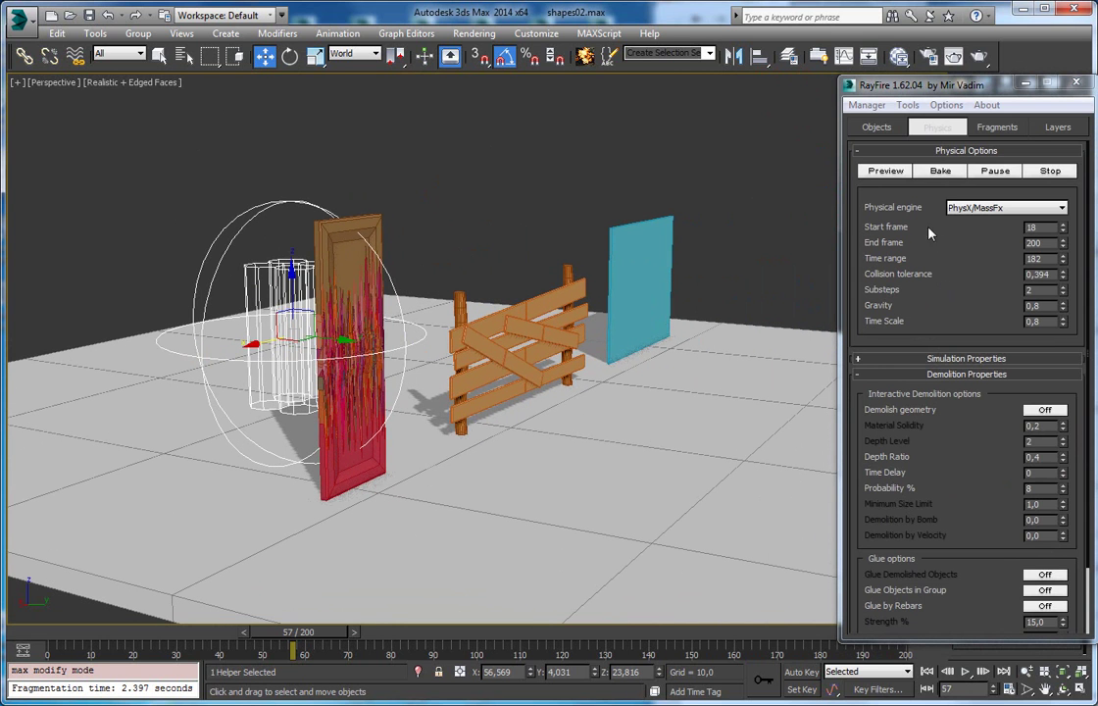
{"action": "left_click", "coordinate": [939, 172]}
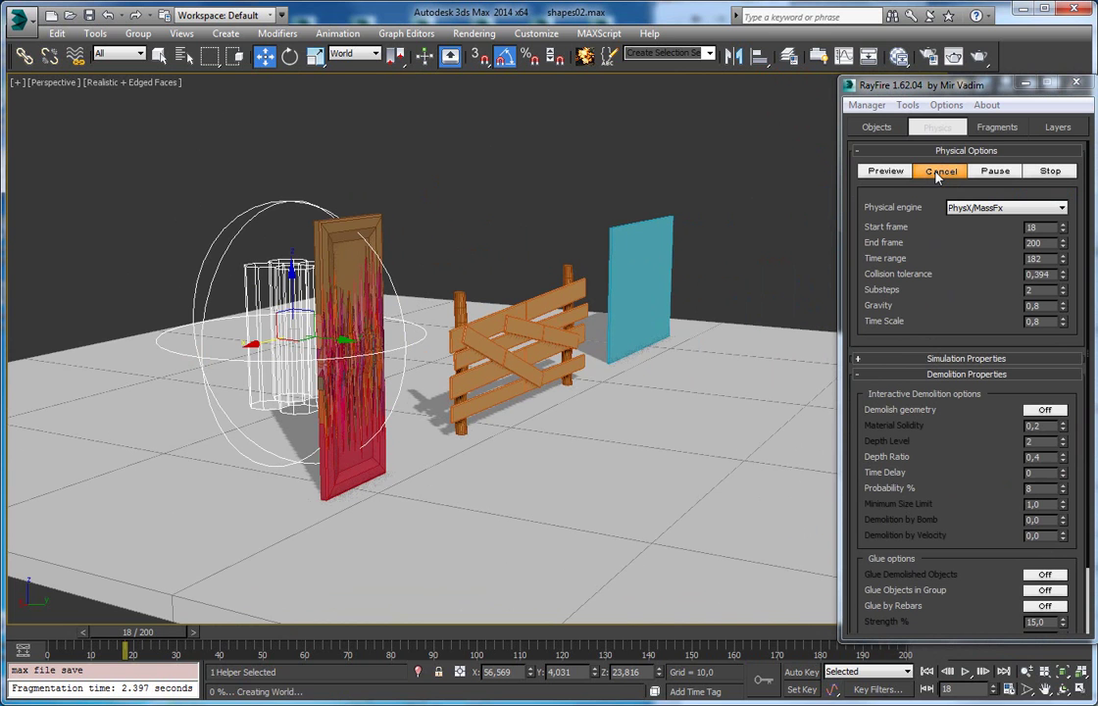
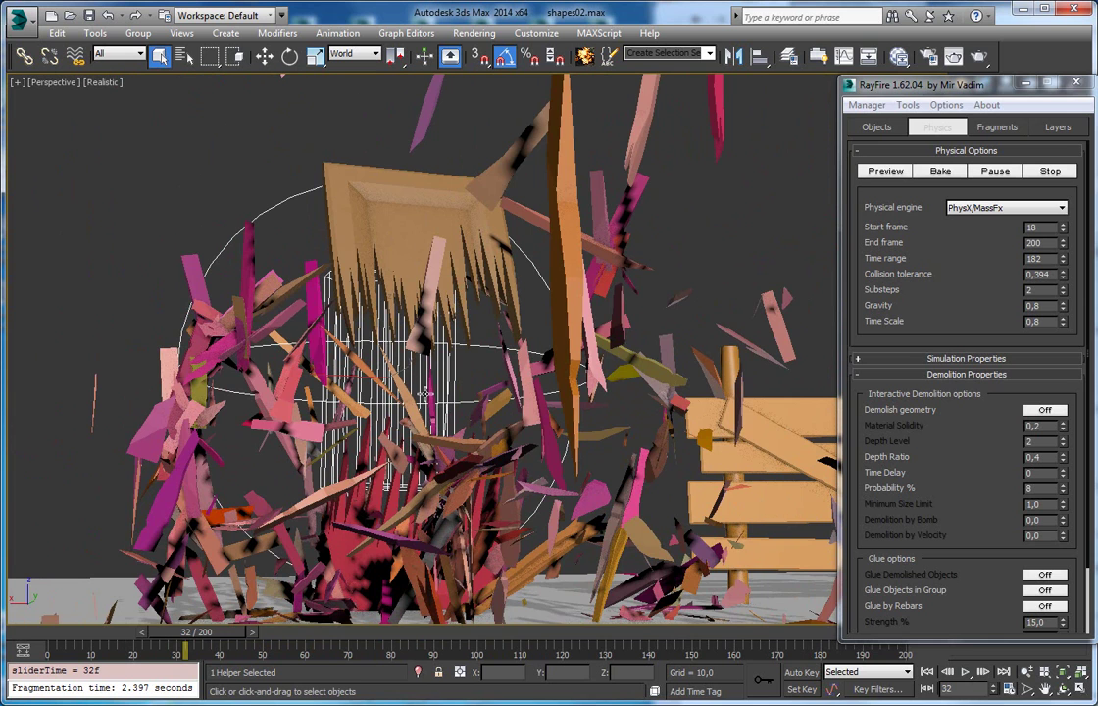
Step: At frame 20, select all the door fragments and assign the scene material 01 - Default to the selection
{"action": "left_click_drag", "start_coordinate": [240, 632], "coordinate": [189, 632]}
{"action": "left_click_drag", "start_coordinate": [270, 133], "coordinate": [451, 475]}
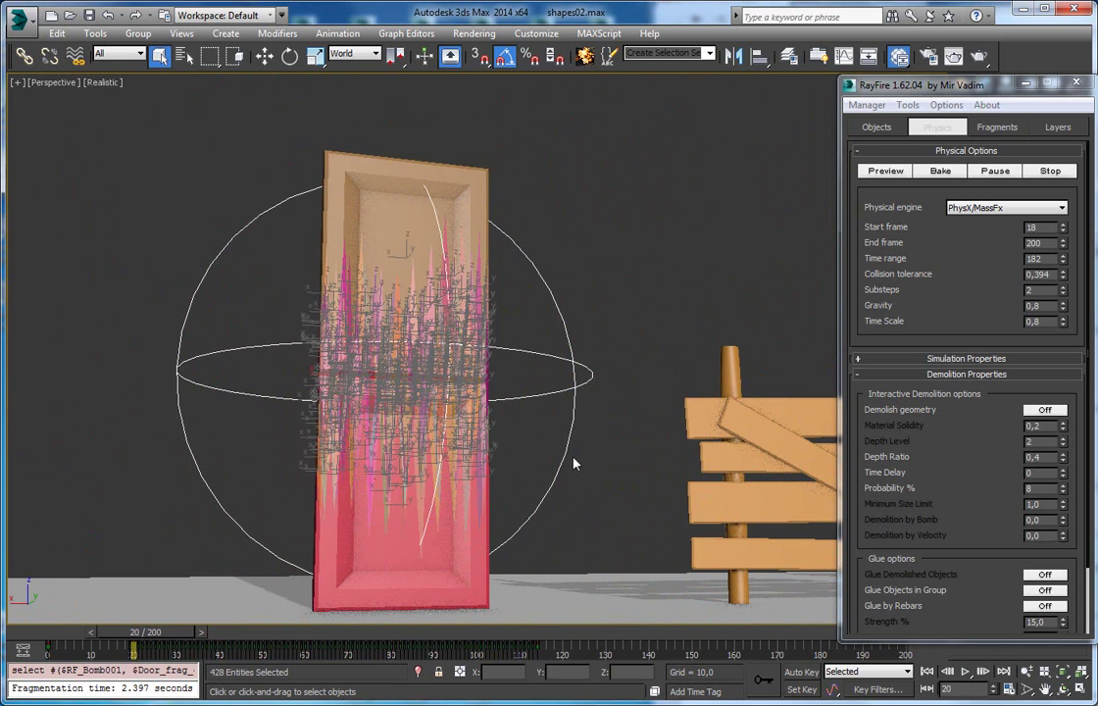
{"action": "key", "text": "m"}
{"action": "scroll", "coordinate": [172, 178], "scroll_direction": "down", "scroll_amount": 6}
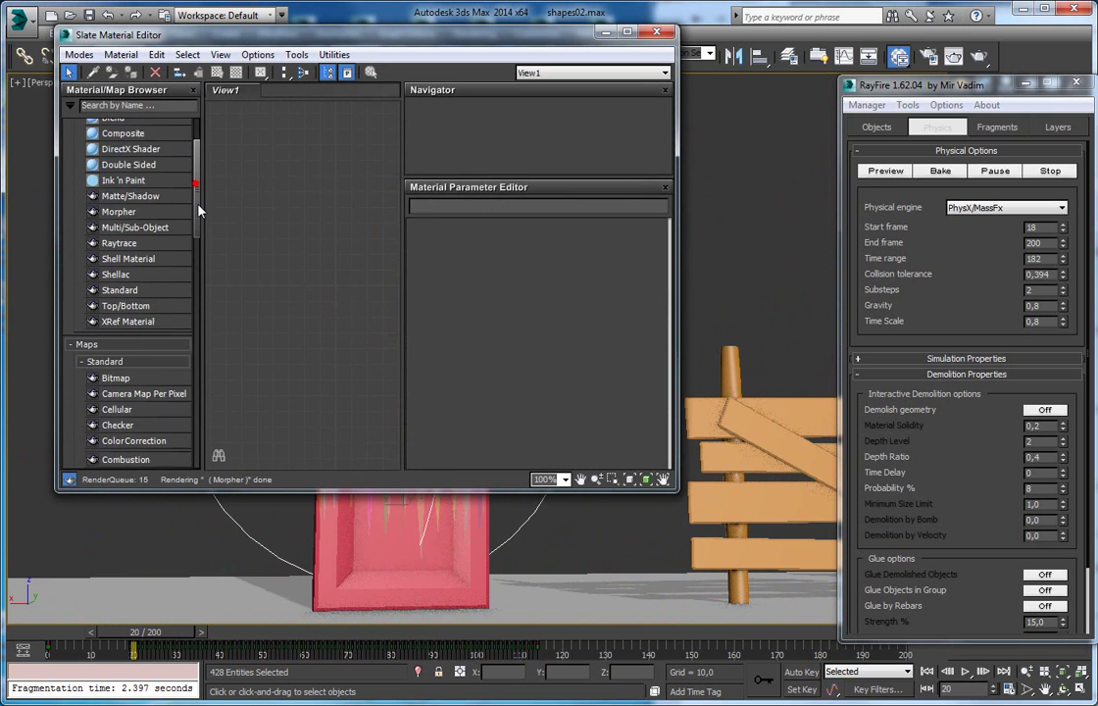
{"action": "scroll", "coordinate": [201, 294], "scroll_direction": "down", "scroll_amount": 10}
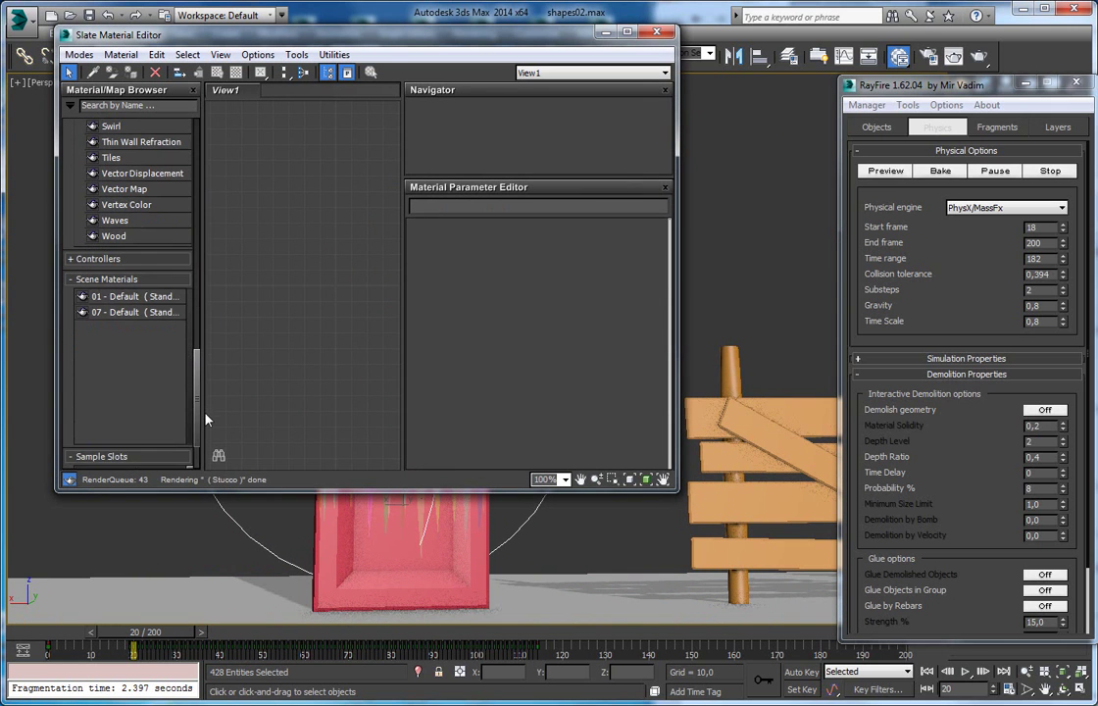
{"action": "left_click", "coordinate": [117, 308]}
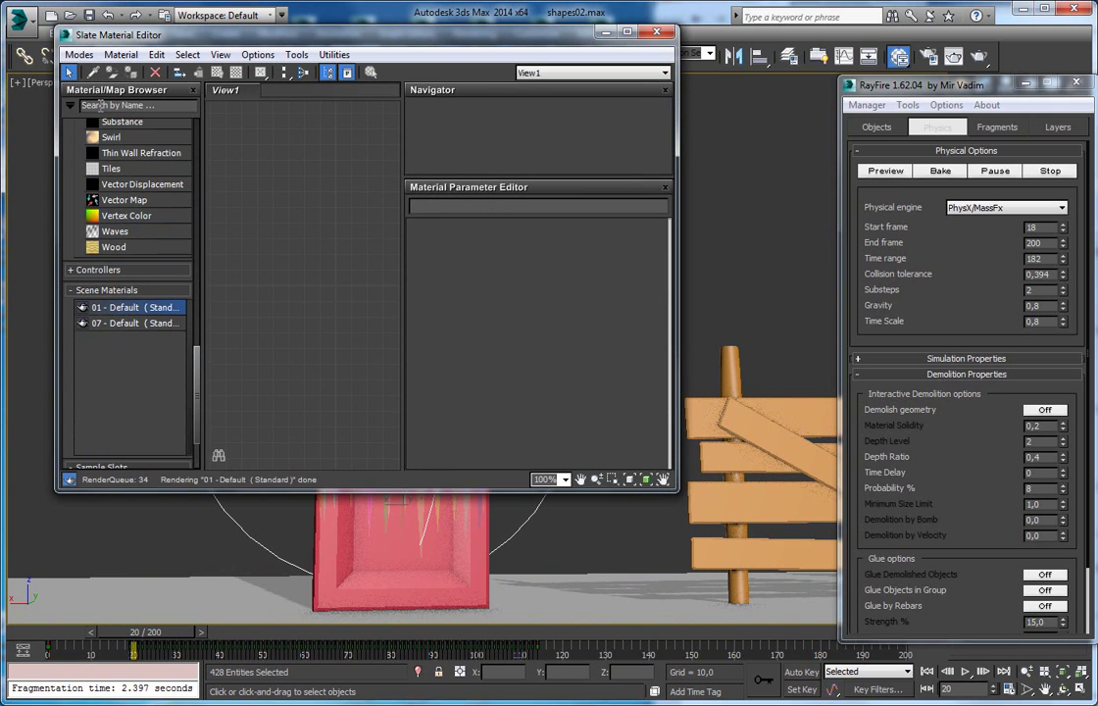
{"action": "left_click_drag", "start_coordinate": [127, 308], "coordinate": [379, 551]}
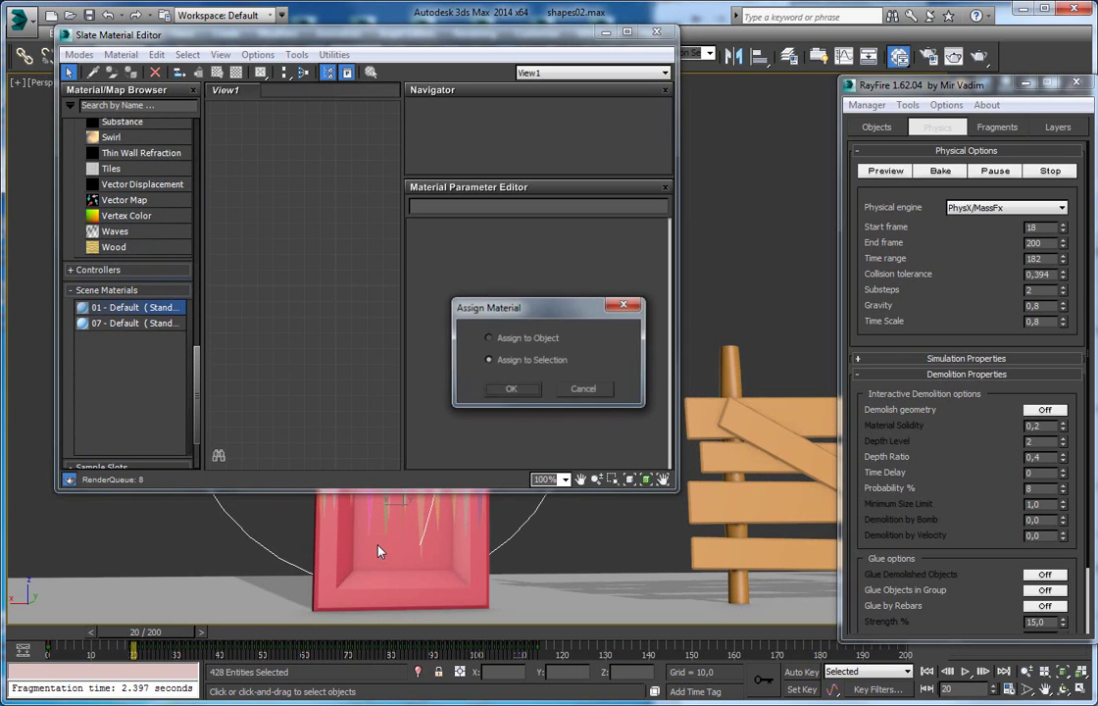
{"action": "left_click", "coordinate": [510, 390]}
{"action": "left_click", "coordinate": [656, 35]}
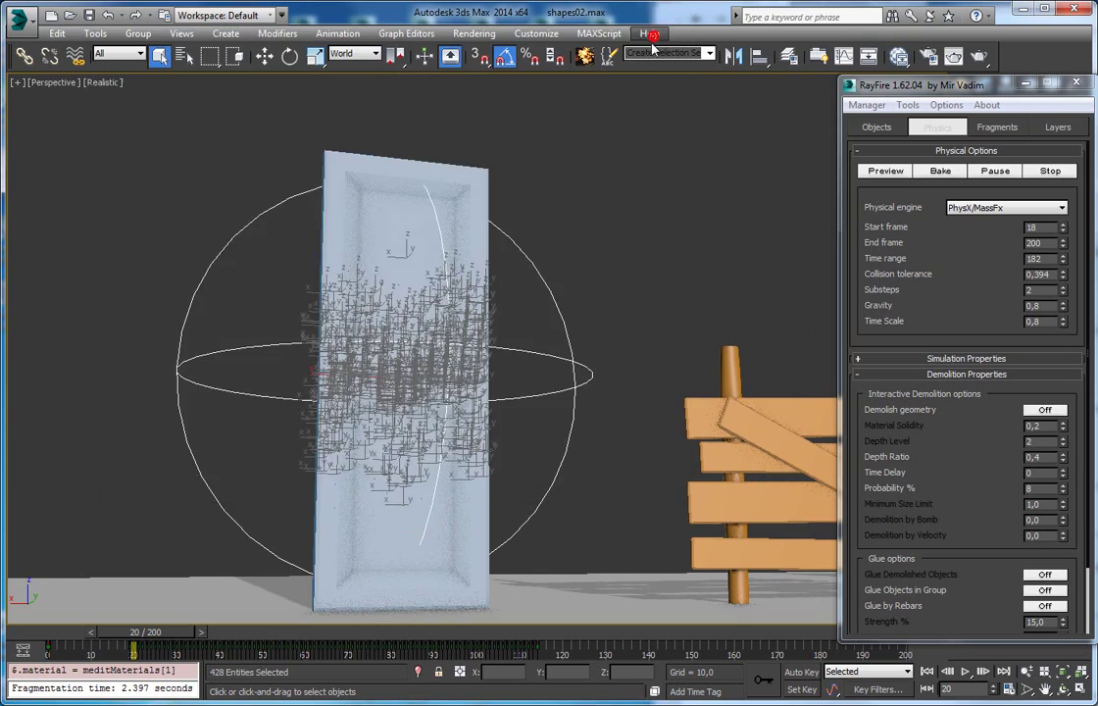
Step: Clear the selection and scrub the baked explosion to frame 37 to examine the flying splinters
{"action": "left_click", "coordinate": [590, 191]}
{"action": "middle_click_drag", "start_coordinate": [504, 312], "coordinate": [501, 274], "text": "alt"}
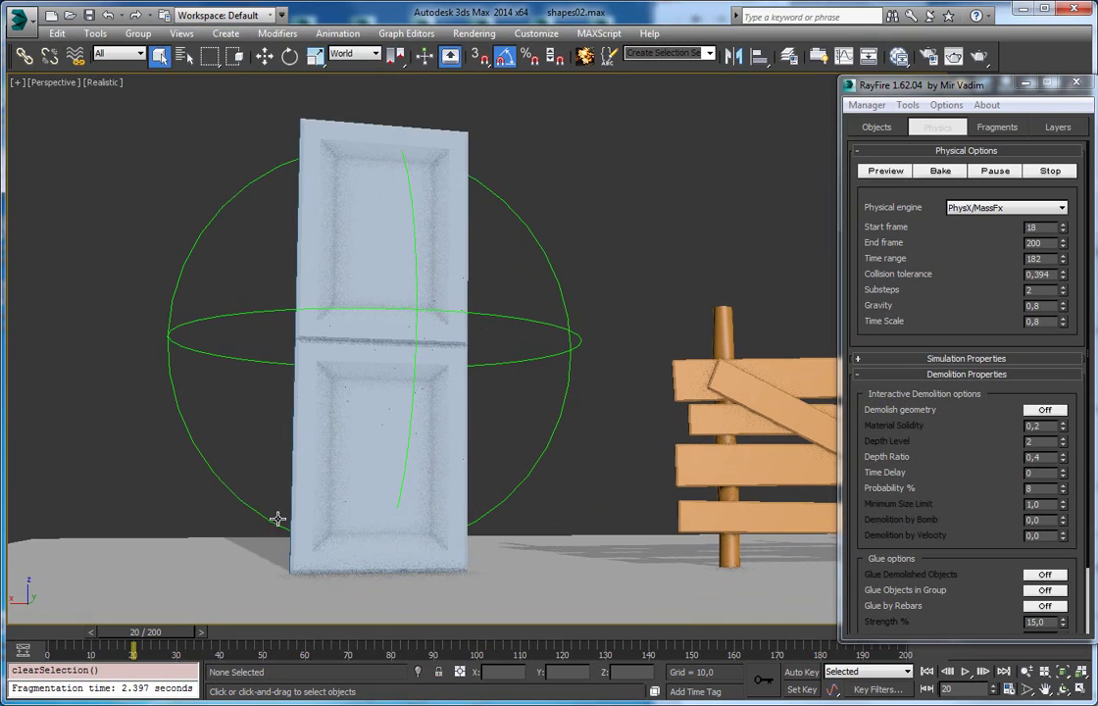
{"action": "left_click_drag", "start_coordinate": [184, 632], "coordinate": [260, 620]}
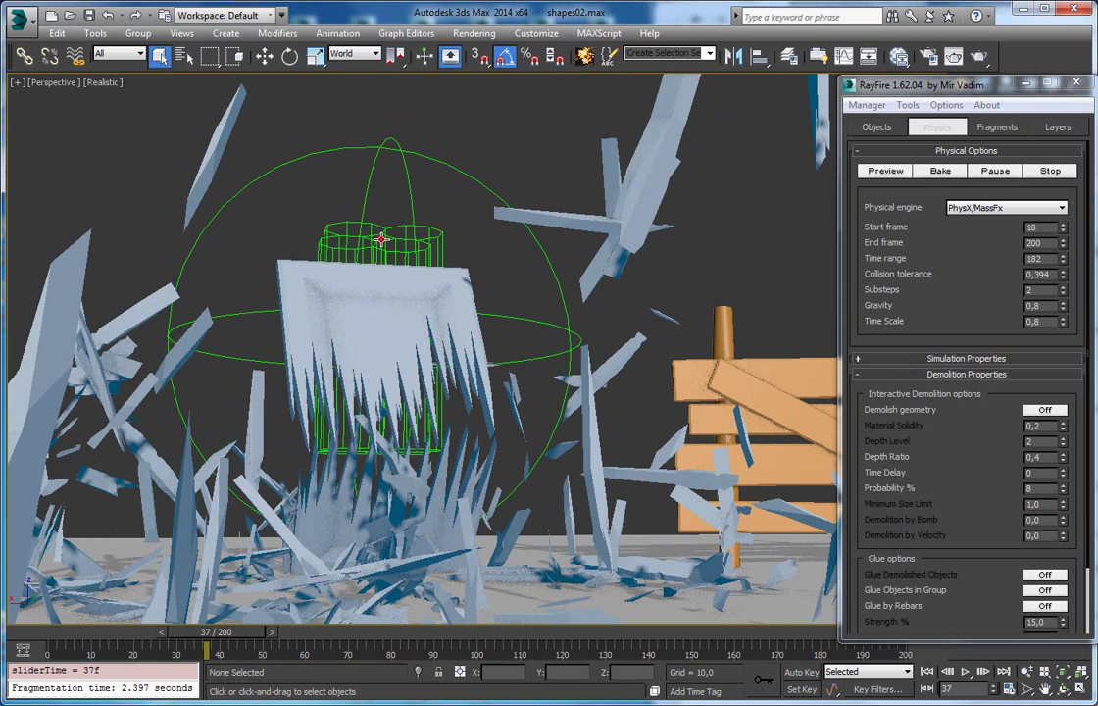
Step: Select the RF_Bomb001 helper, move the RayFire window clear of the creation options, and hide the bomb
{"action": "right_click", "coordinate": [382, 240]}
{"action": "left_click", "coordinate": [400, 192]}
{"action": "middle_click_drag", "start_coordinate": [400, 194], "coordinate": [480, 357], "text": "alt"}
{"action": "left_click", "coordinate": [480, 359]}
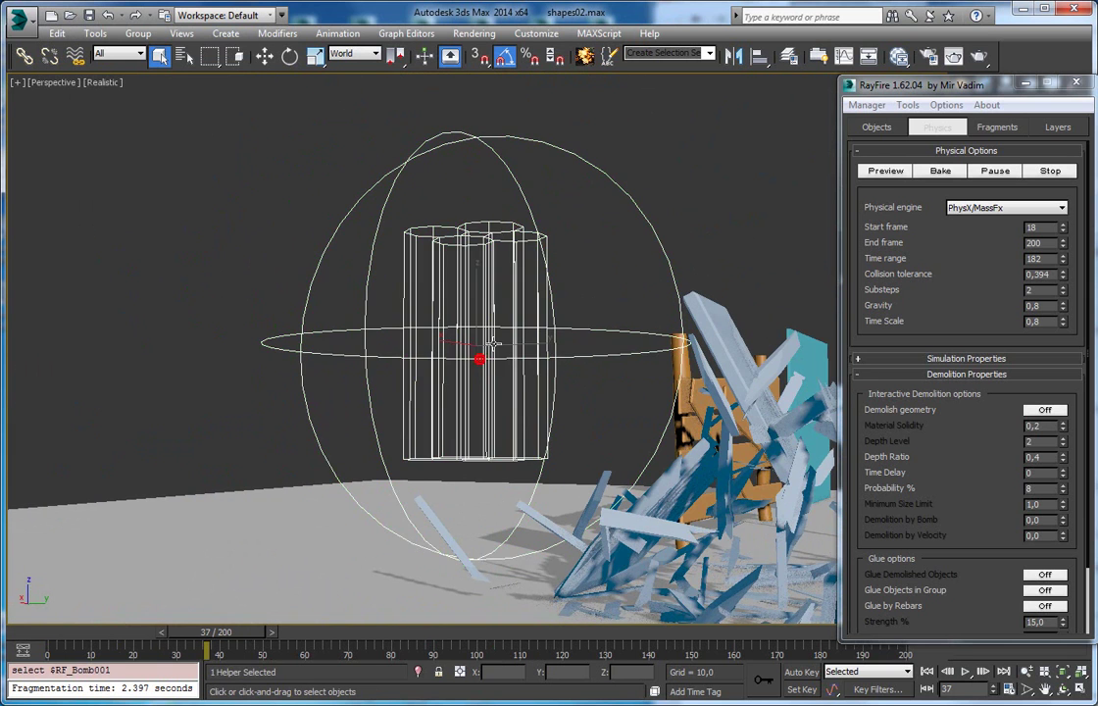
{"action": "left_click_drag", "start_coordinate": [867, 93], "coordinate": [797, 272]}
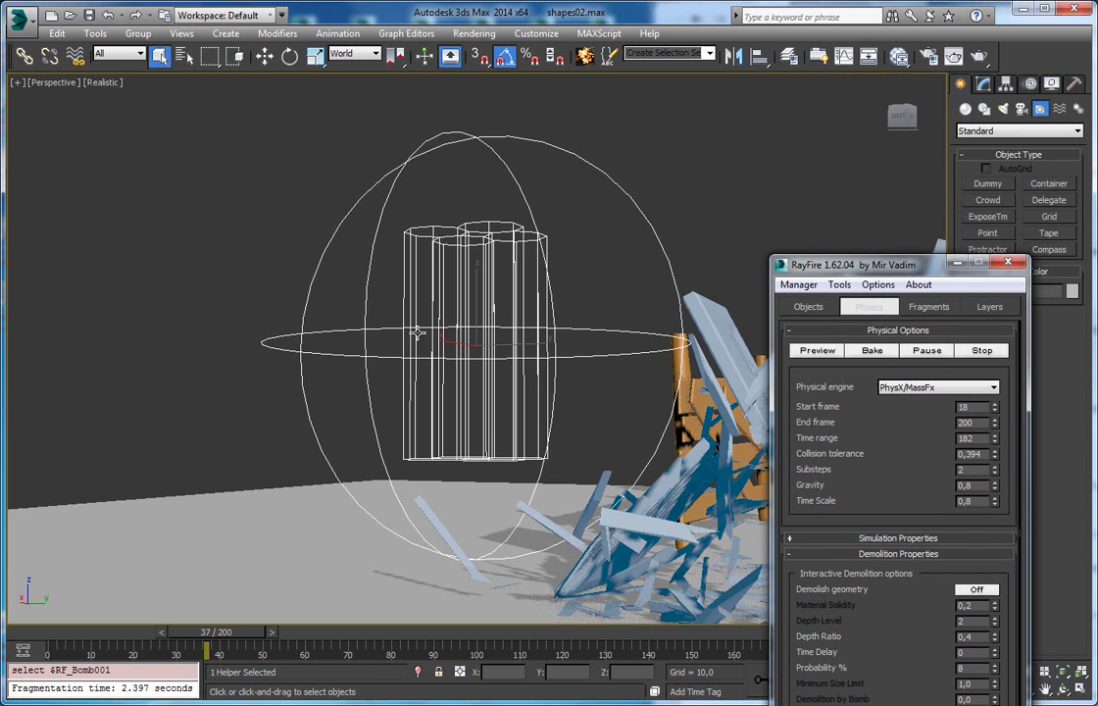
{"action": "right_click", "coordinate": [416, 329]}
{"action": "left_click", "coordinate": [454, 285]}
Step: Return to frame 17 and delete the door fragments with RayFire's manager to bring back the original door
{"action": "left_click_drag", "start_coordinate": [227, 631], "coordinate": [117, 622]}
{"action": "middle_click_drag", "start_coordinate": [478, 299], "coordinate": [346, 305], "text": "alt"}
{"action": "left_click_drag", "start_coordinate": [140, 630], "coordinate": [171, 610]}
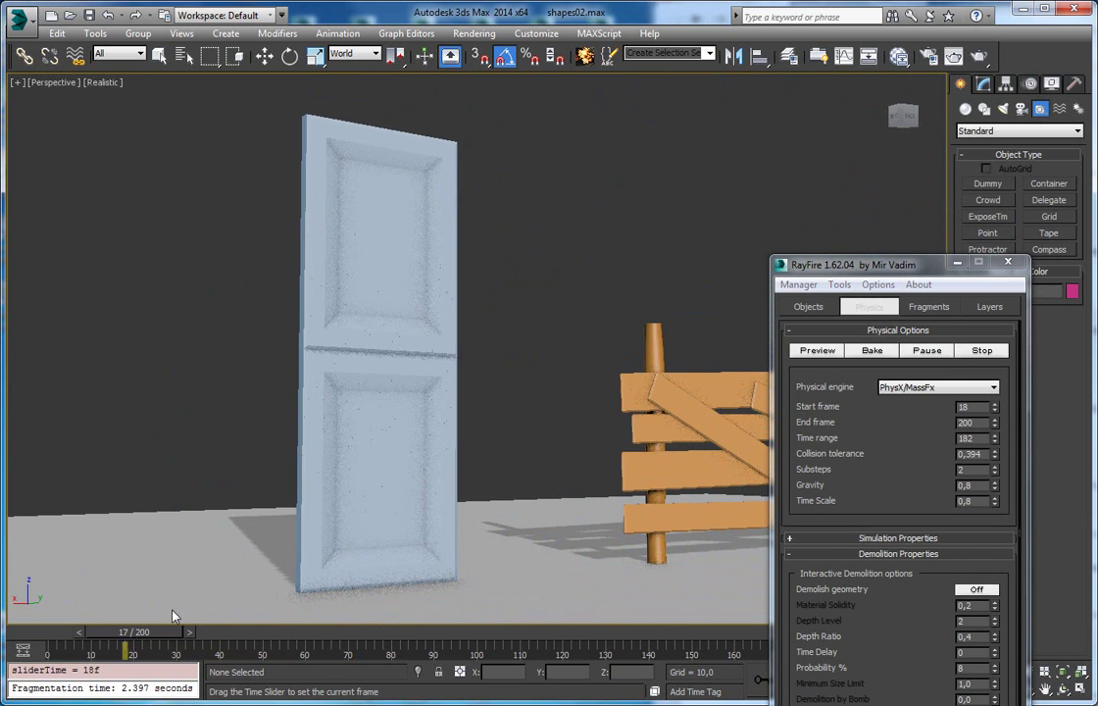
{"action": "left_click", "coordinate": [798, 286]}
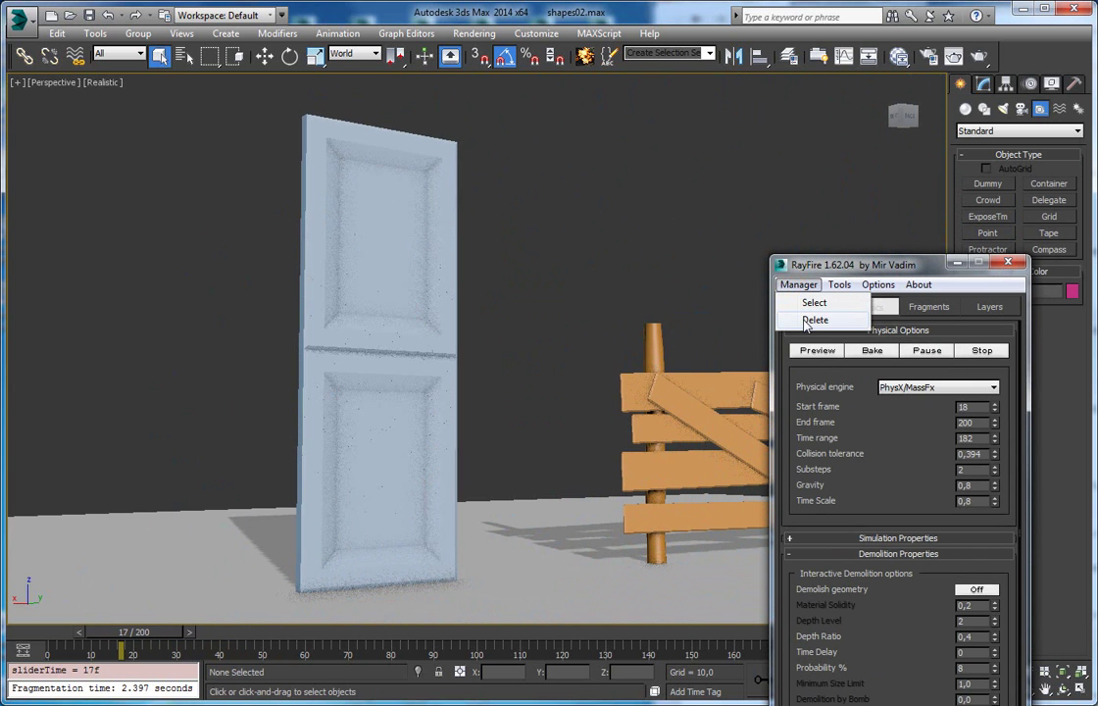
{"action": "left_click", "coordinate": [814, 320]}
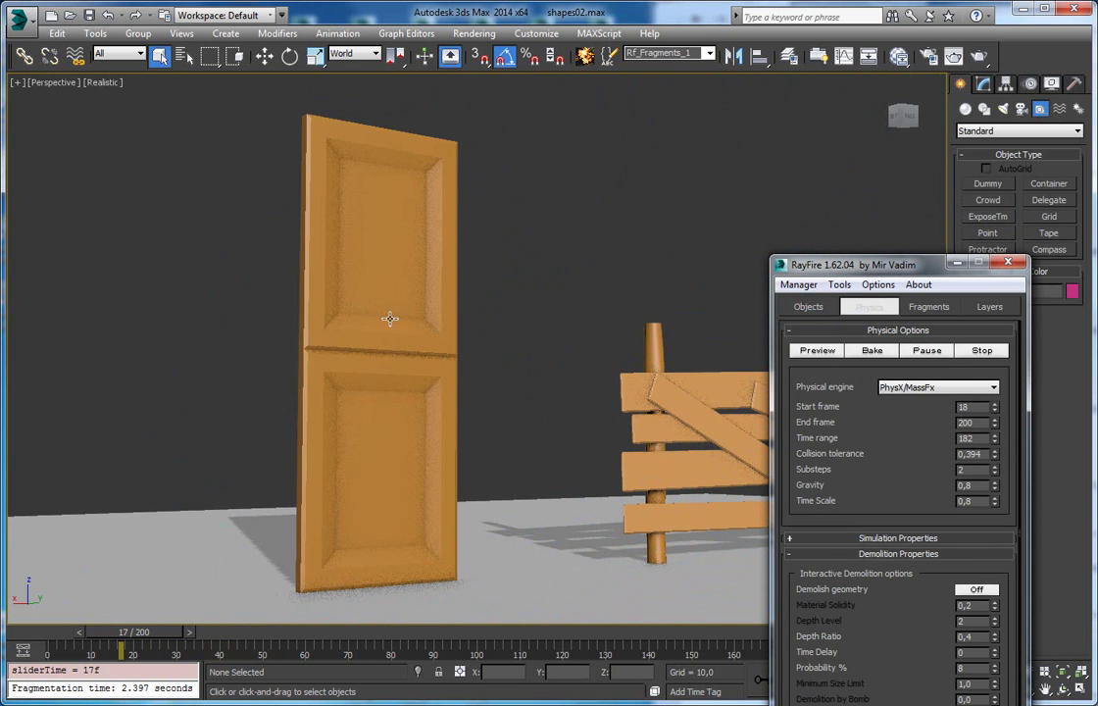
Step: Minimize RayFire and draw a circle spline wider than the door around its middle in the Front view
{"action": "left_click", "coordinate": [984, 108]}
{"action": "left_click_drag", "start_coordinate": [951, 265], "coordinate": [902, 216]}
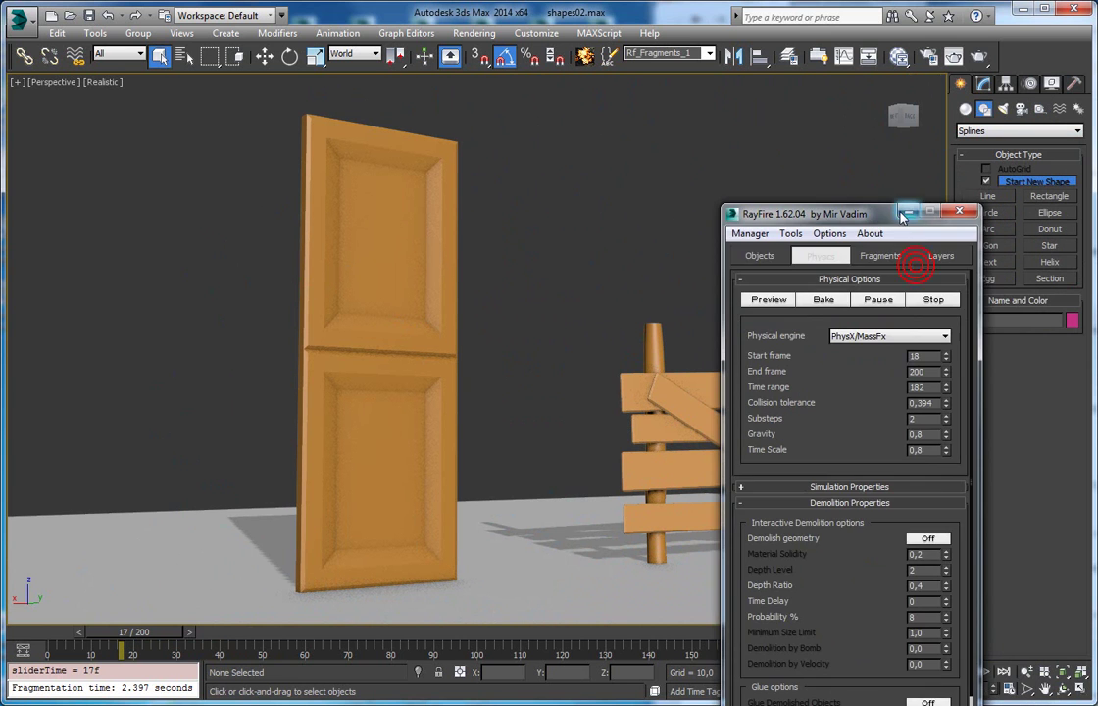
{"action": "left_click", "coordinate": [904, 214]}
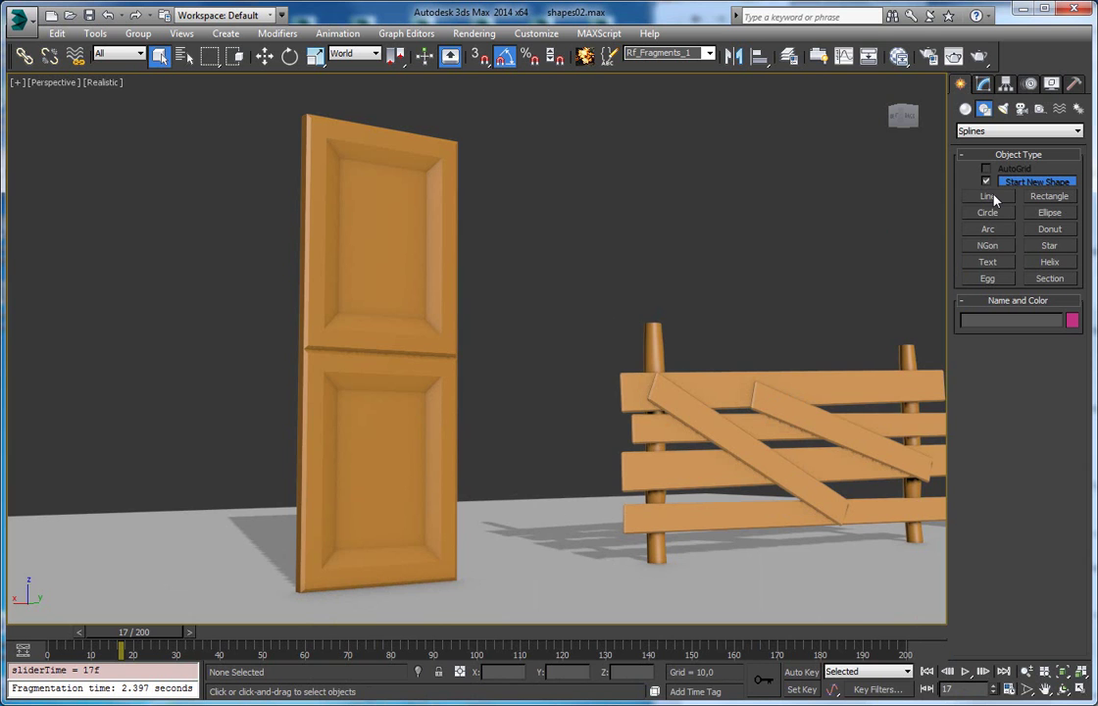
{"action": "left_click", "coordinate": [987, 214]}
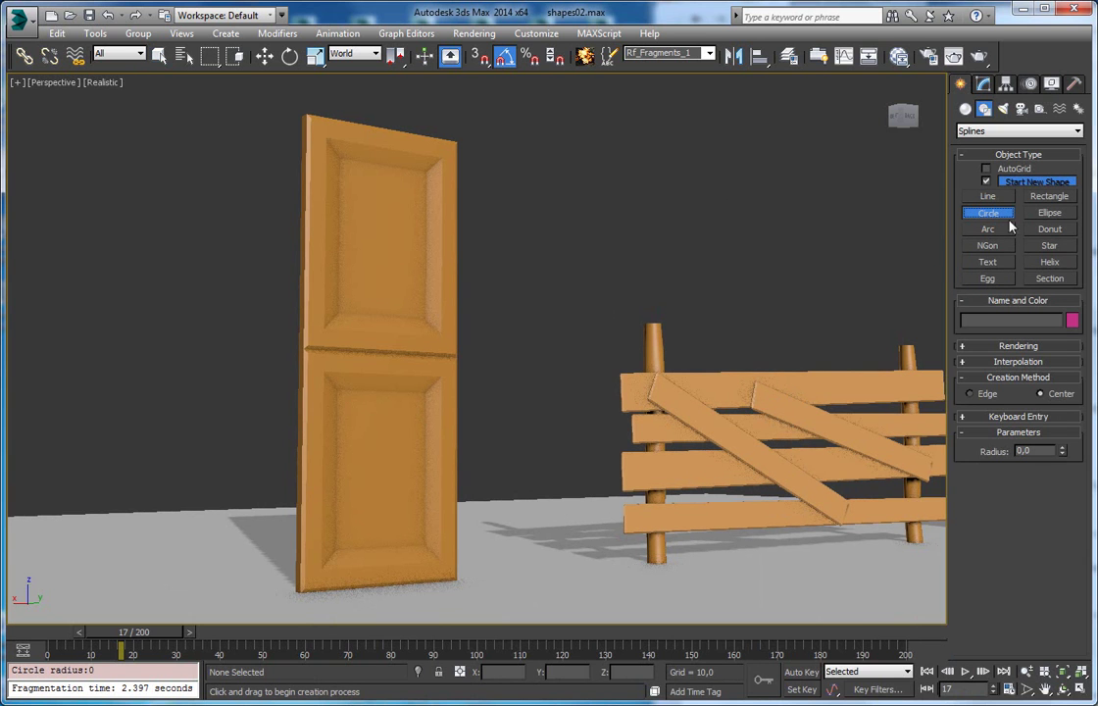
{"action": "key", "text": "alt+w"}
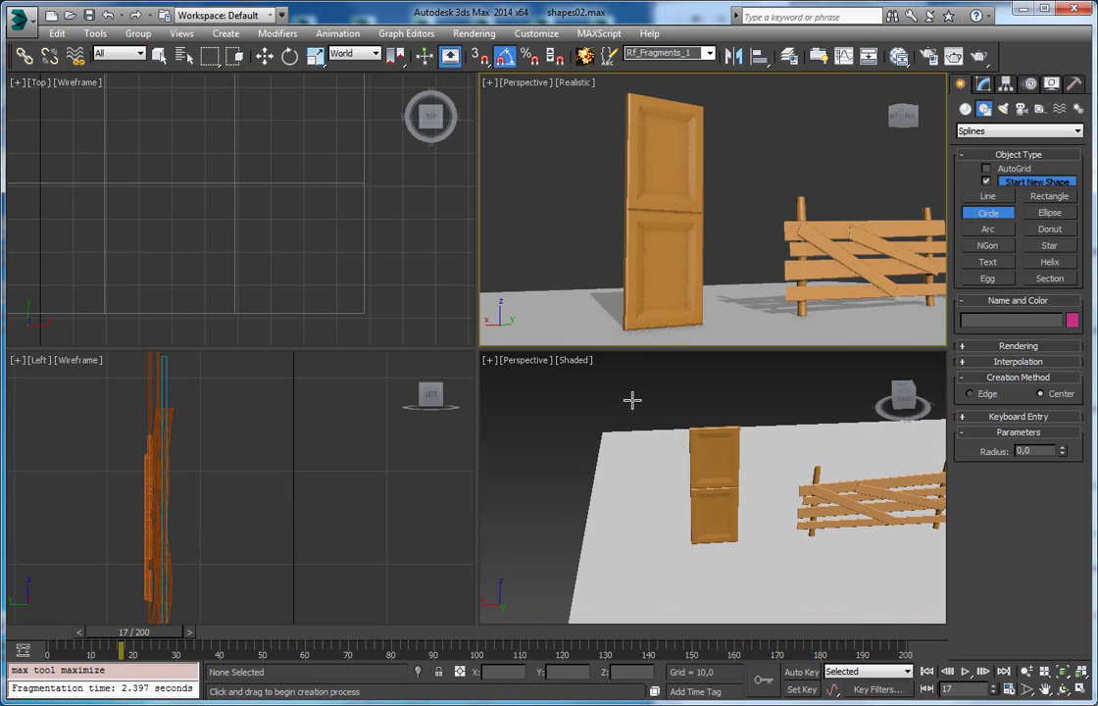
{"action": "key", "text": "f"}
{"action": "key", "text": "alt+w"}
{"action": "scroll", "coordinate": [757, 443], "scroll_direction": "up", "scroll_amount": 5}
{"action": "middle_click_drag", "start_coordinate": [510, 176], "coordinate": [651, 434]}
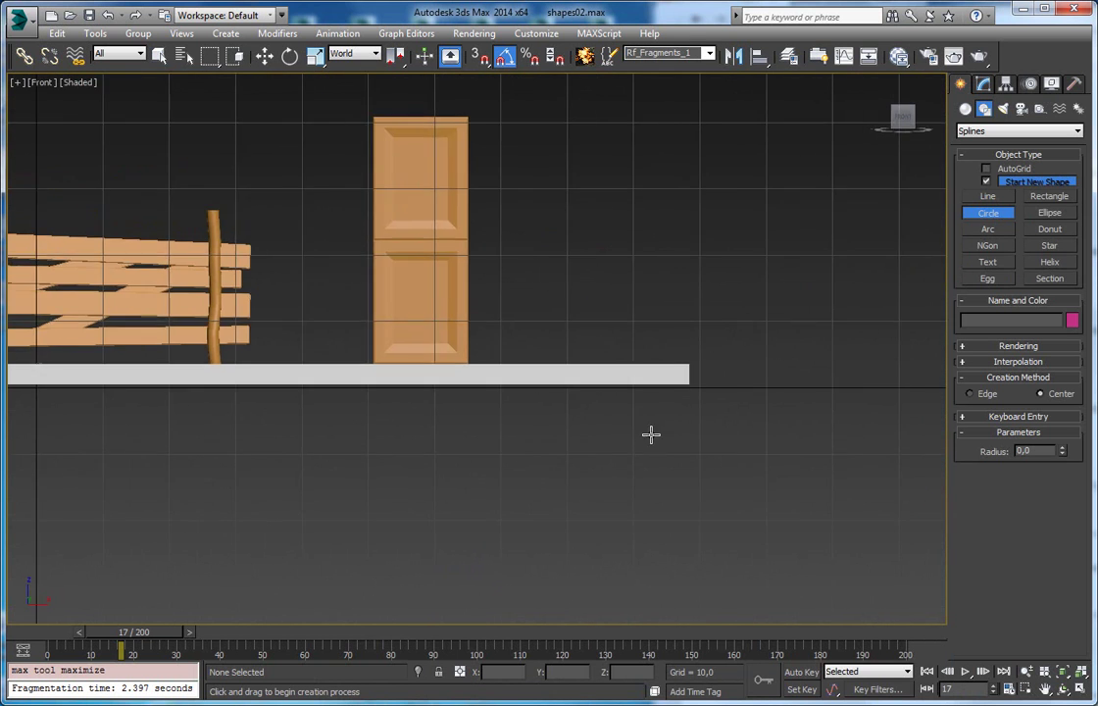
{"action": "scroll", "coordinate": [637, 412], "scroll_direction": "up", "scroll_amount": 3}
{"action": "middle_click_drag", "start_coordinate": [215, 86], "coordinate": [383, 227]}
{"action": "left_click_drag", "start_coordinate": [367, 191], "coordinate": [492, 312]}
{"action": "middle_click_drag", "start_coordinate": [493, 312], "coordinate": [485, 341]}
Step: Centre the circle on the door's middle rail and move it along the Y axis to about 4.36
{"action": "key", "text": "w"}
{"action": "left_click_drag", "start_coordinate": [465, 312], "coordinate": [470, 349]}
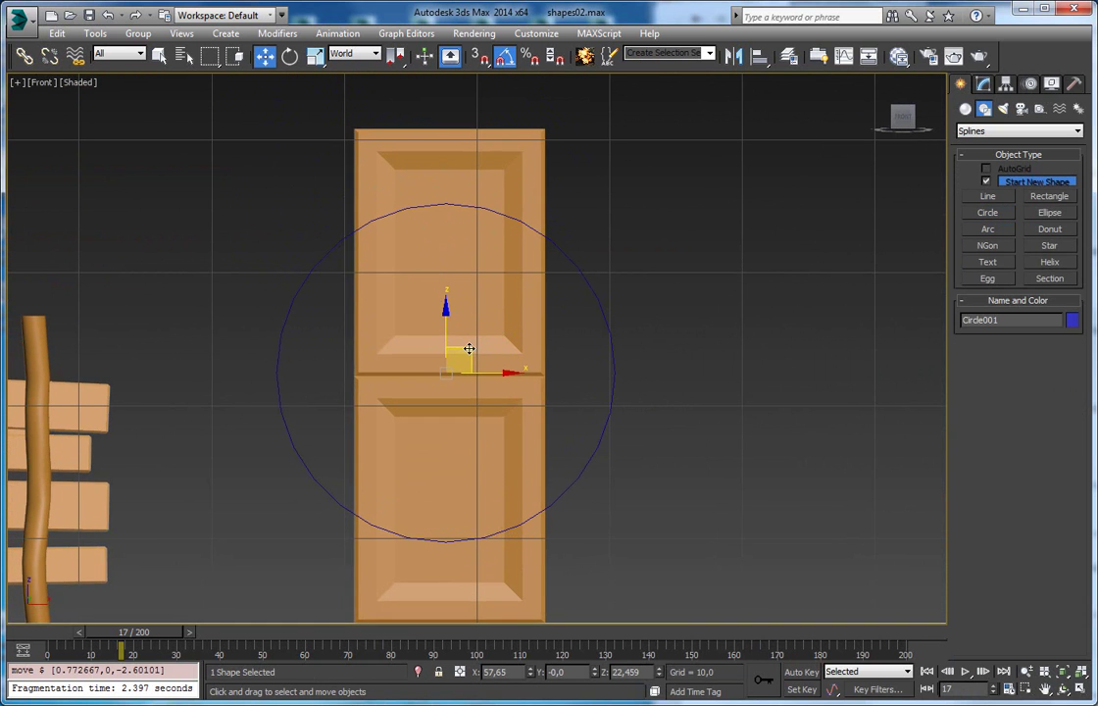
{"action": "key", "text": "alt+w"}
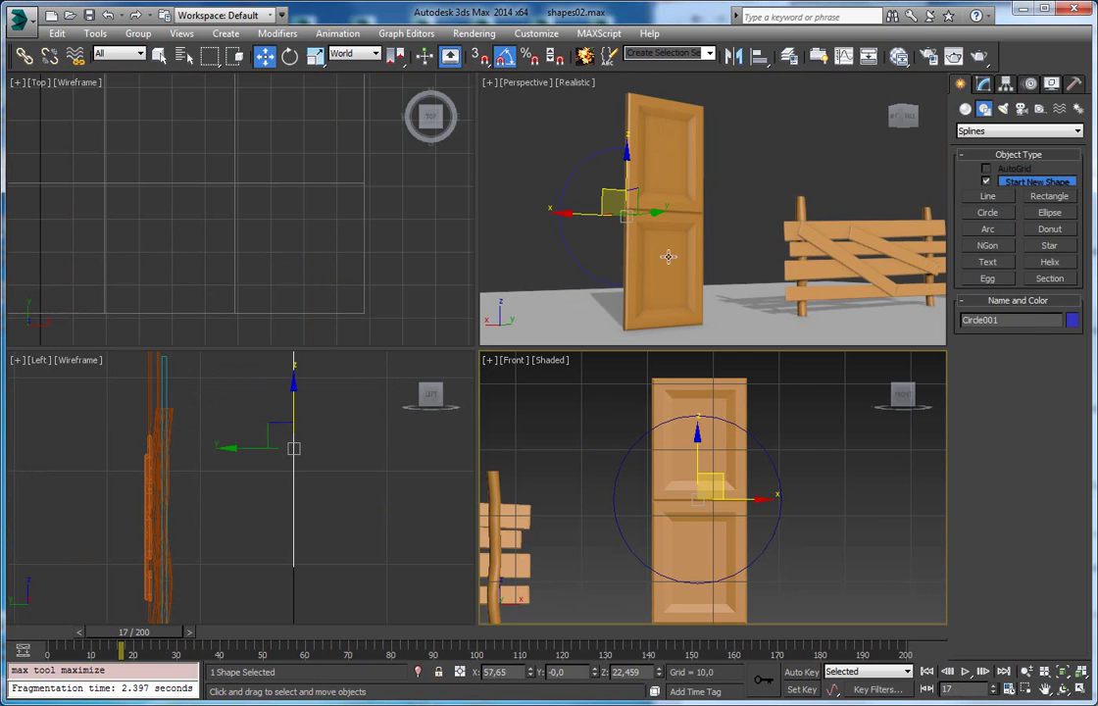
{"action": "left_click", "coordinate": [770, 214]}
{"action": "key", "text": "alt+w"}
{"action": "middle_click_drag", "start_coordinate": [673, 218], "coordinate": [752, 246], "text": "alt"}
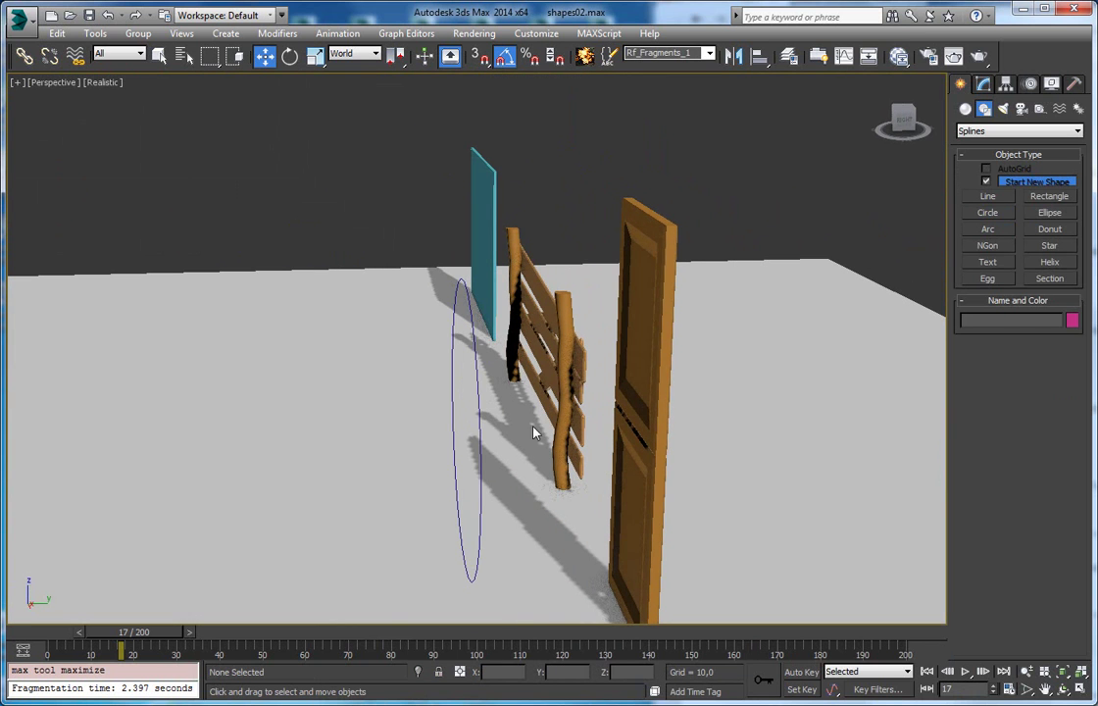
{"action": "left_click", "coordinate": [482, 434]}
{"action": "left_click_drag", "start_coordinate": [481, 433], "coordinate": [540, 428]}
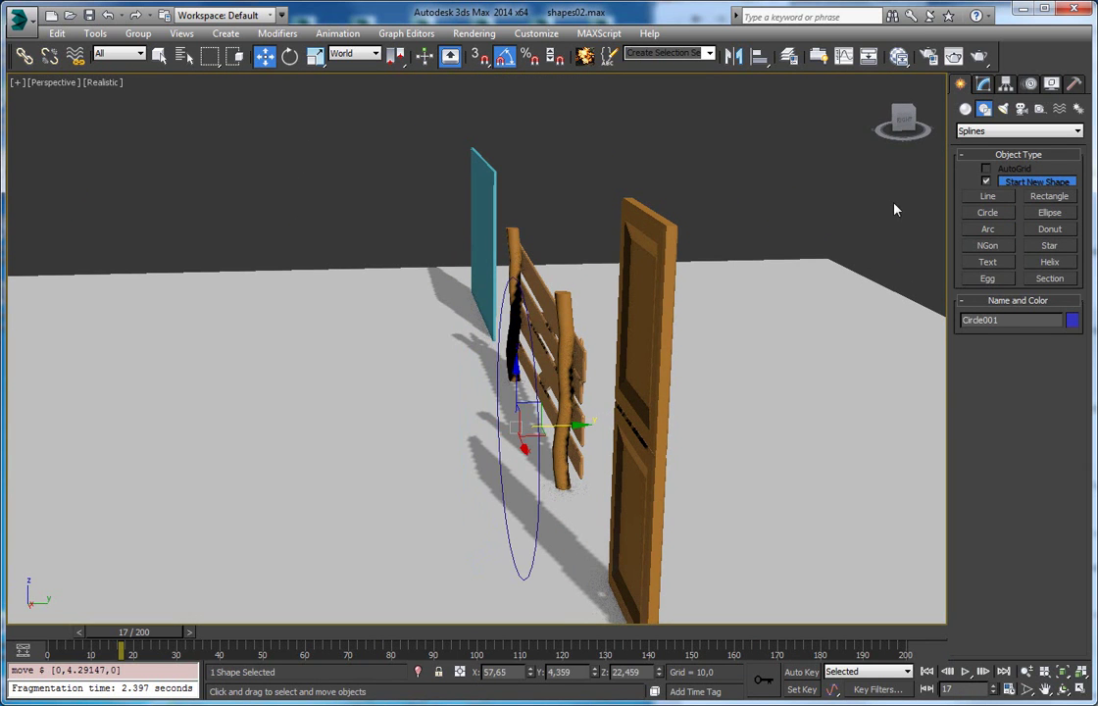
Step: Restore the RayFire window and replace the shapes in Fragmentation by Shapes with Circle001
{"action": "left_click", "coordinate": [965, 110]}
{"action": "left_click", "coordinate": [196, 702]}
{"action": "left_click_drag", "start_coordinate": [760, 211], "coordinate": [115, 85]}
{"action": "left_click", "coordinate": [117, 127]}
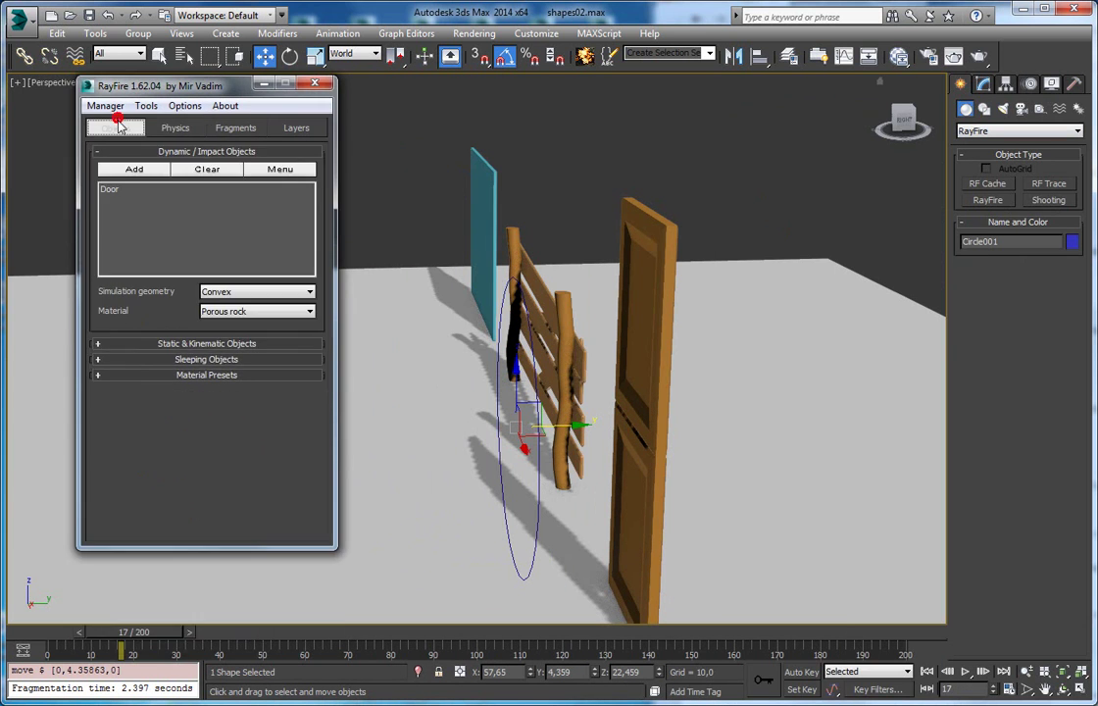
{"action": "left_click", "coordinate": [234, 127]}
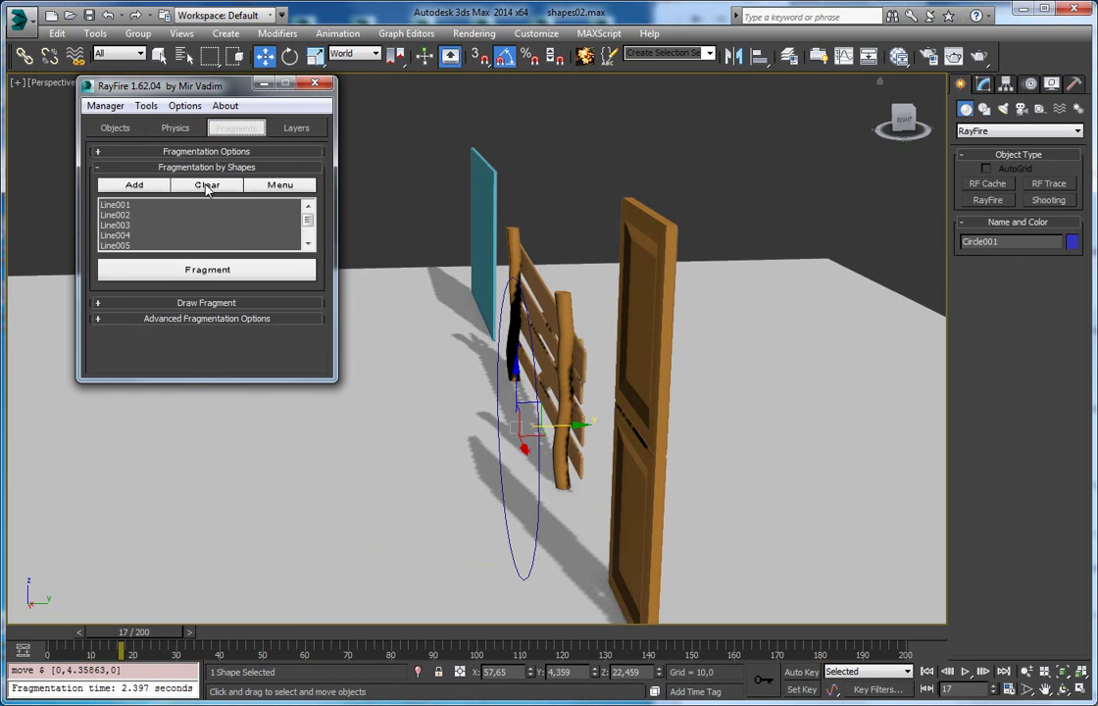
{"action": "left_click", "coordinate": [207, 186]}
{"action": "left_click", "coordinate": [134, 184]}
Step: Set the reference coordinate system to Local and fragment the door with the circle
{"action": "middle_click_drag", "start_coordinate": [514, 325], "coordinate": [584, 340], "text": "alt"}
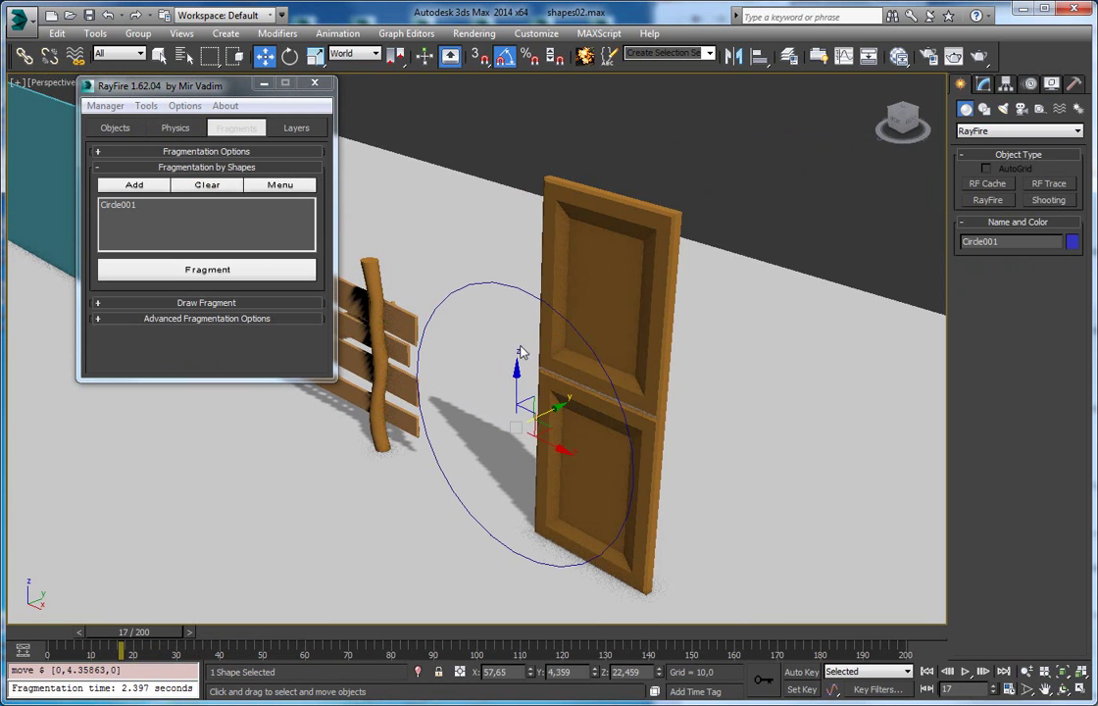
{"action": "right_click", "coordinate": [517, 274]}
{"action": "left_click", "coordinate": [541, 322]}
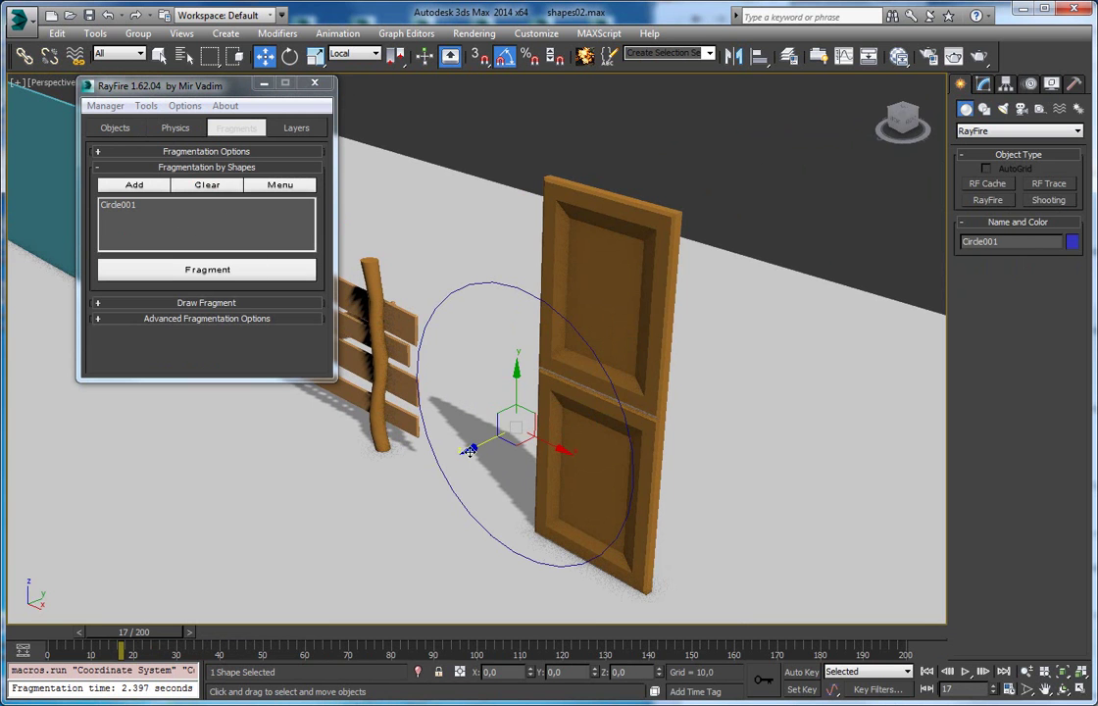
{"action": "middle_click_drag", "start_coordinate": [479, 409], "coordinate": [353, 361], "text": "alt"}
{"action": "left_click", "coordinate": [184, 273]}
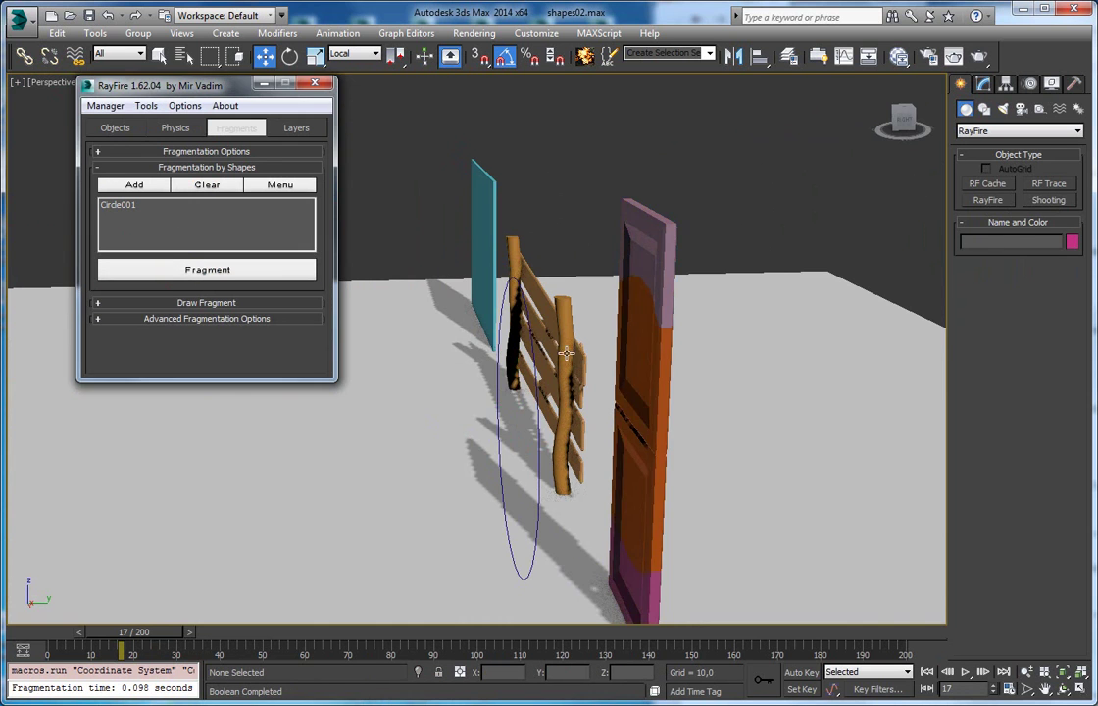
Step: Select the round centre fragment of the door and make it RayFire's only dynamic object
{"action": "middle_click_drag", "start_coordinate": [565, 353], "coordinate": [642, 327], "text": "alt"}
{"action": "left_click", "coordinate": [667, 328]}
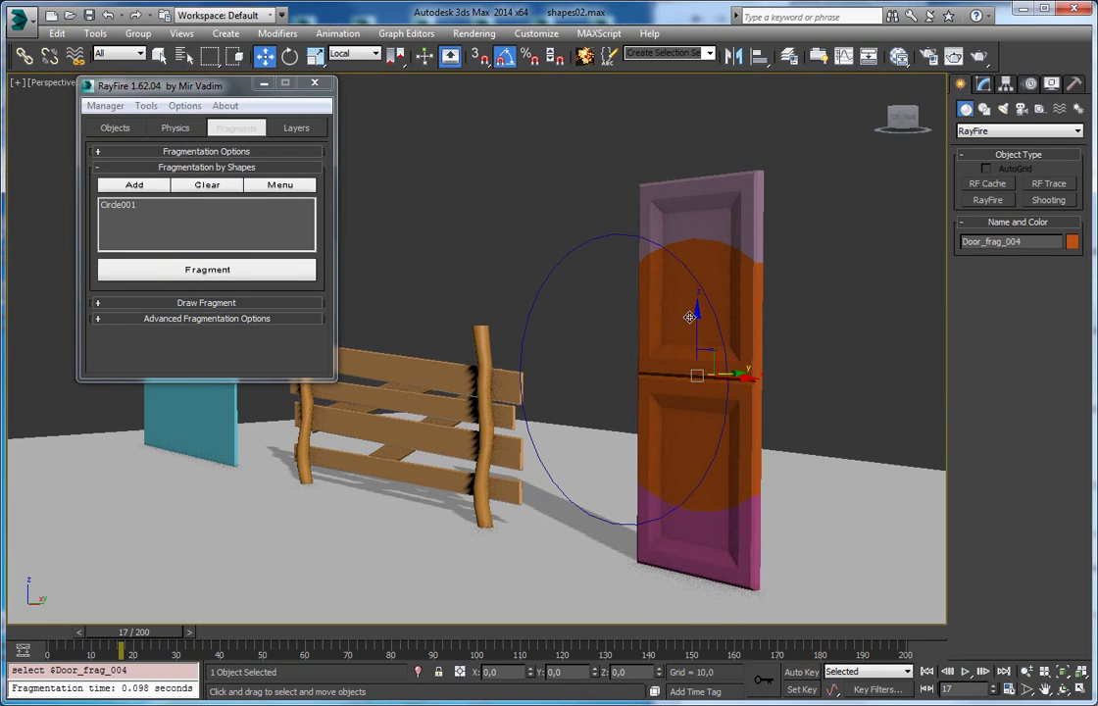
{"action": "key", "text": "F3"}
{"action": "key", "text": "F3"}
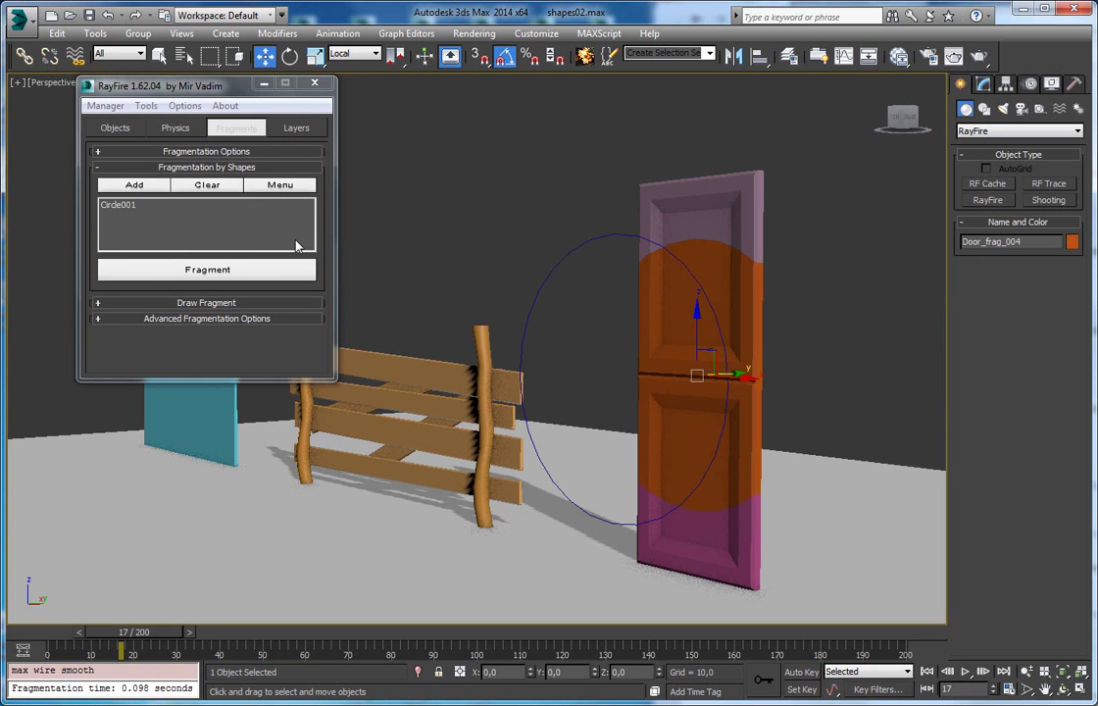
{"action": "left_click", "coordinate": [115, 127]}
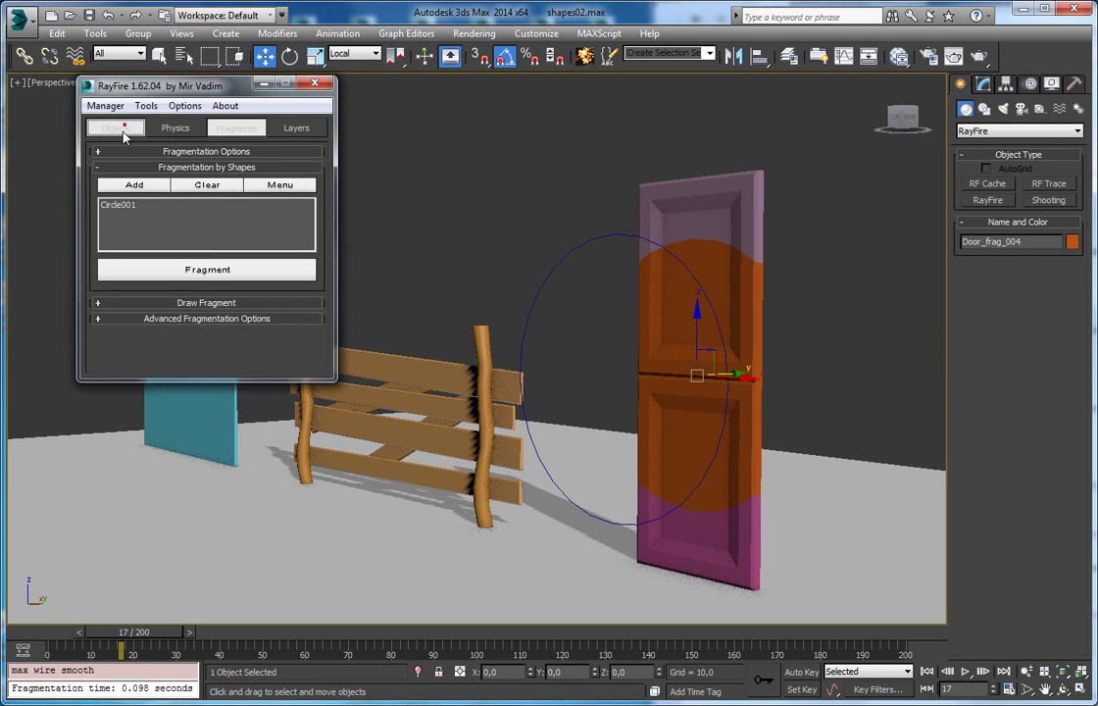
{"action": "left_click", "coordinate": [183, 168]}
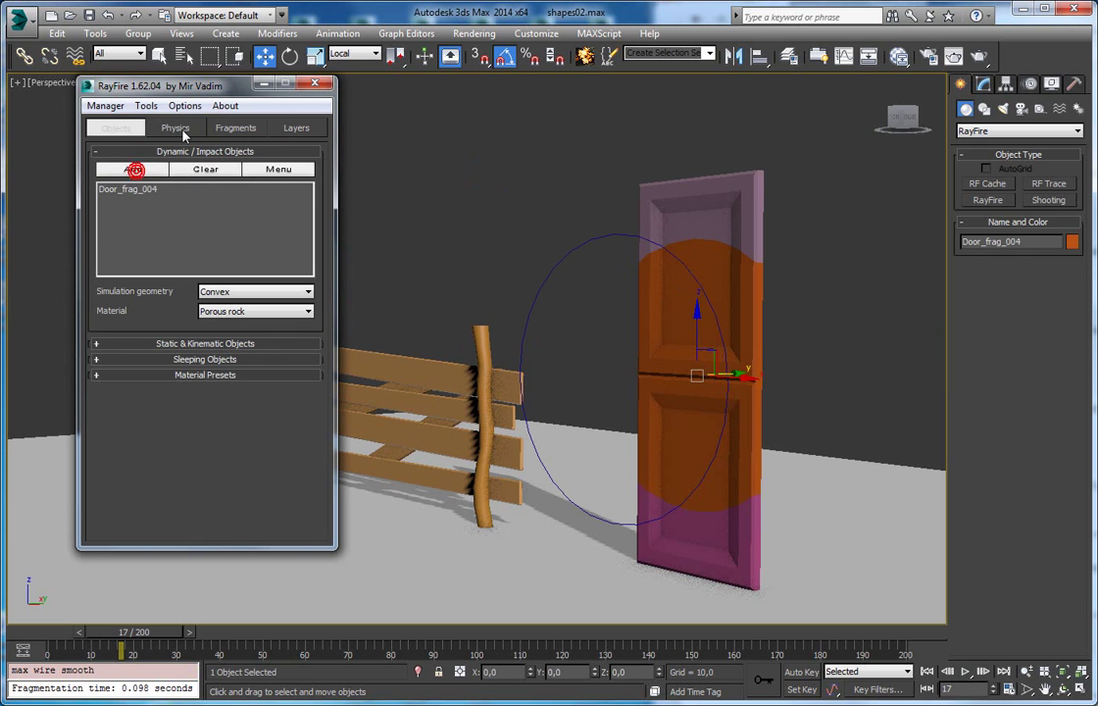
Step: Return to RayFire's fragmentation settings and unhide the zigzag line splines by name
{"action": "left_click", "coordinate": [231, 131]}
{"action": "left_click", "coordinate": [577, 247]}
{"action": "right_click", "coordinate": [576, 247]}
{"action": "left_click", "coordinate": [537, 145]}
{"action": "left_click_drag", "start_coordinate": [89, 175], "coordinate": [109, 290]}
{"action": "left_click", "coordinate": [311, 460]}
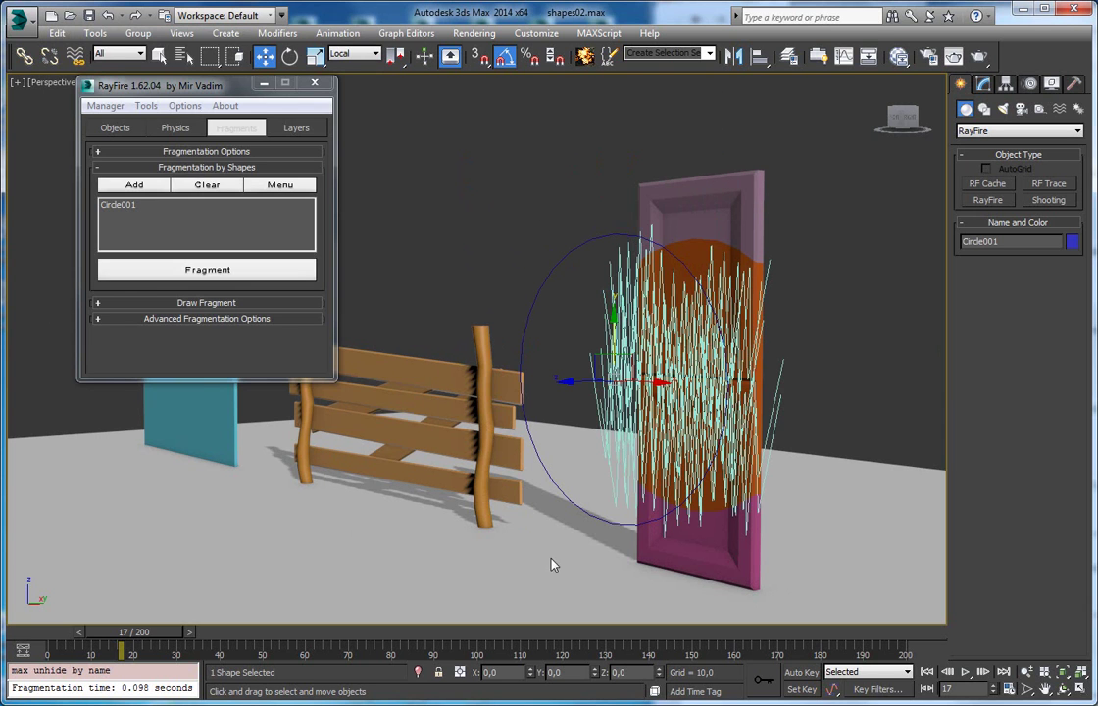
Step: Hide the Circle001 spline so that only the zigzag lines remain around the door
{"action": "left_click", "coordinate": [515, 227]}
{"action": "left_click", "coordinate": [544, 267]}
{"action": "right_click", "coordinate": [578, 247]}
{"action": "left_click", "coordinate": [579, 240]}
Step: Add the nine zigzag lines to RayFire's fragmentation shapes in place of the circle, and select the door's round centre fragment
{"action": "middle_click_drag", "start_coordinate": [578, 241], "coordinate": [874, 315], "text": "alt"}
{"action": "left_click_drag", "start_coordinate": [574, 449], "coordinate": [555, 458]}
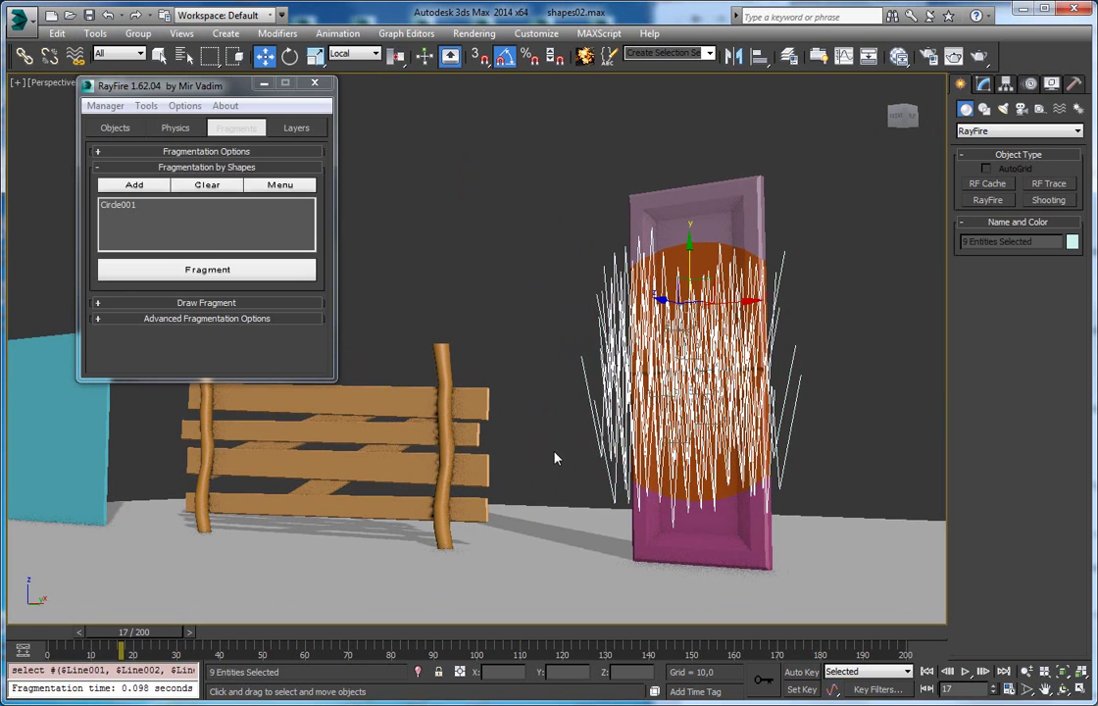
{"action": "left_click", "coordinate": [134, 184]}
{"action": "middle_click_drag", "start_coordinate": [551, 286], "coordinate": [652, 281], "text": "alt"}
{"action": "left_click", "coordinate": [716, 286]}
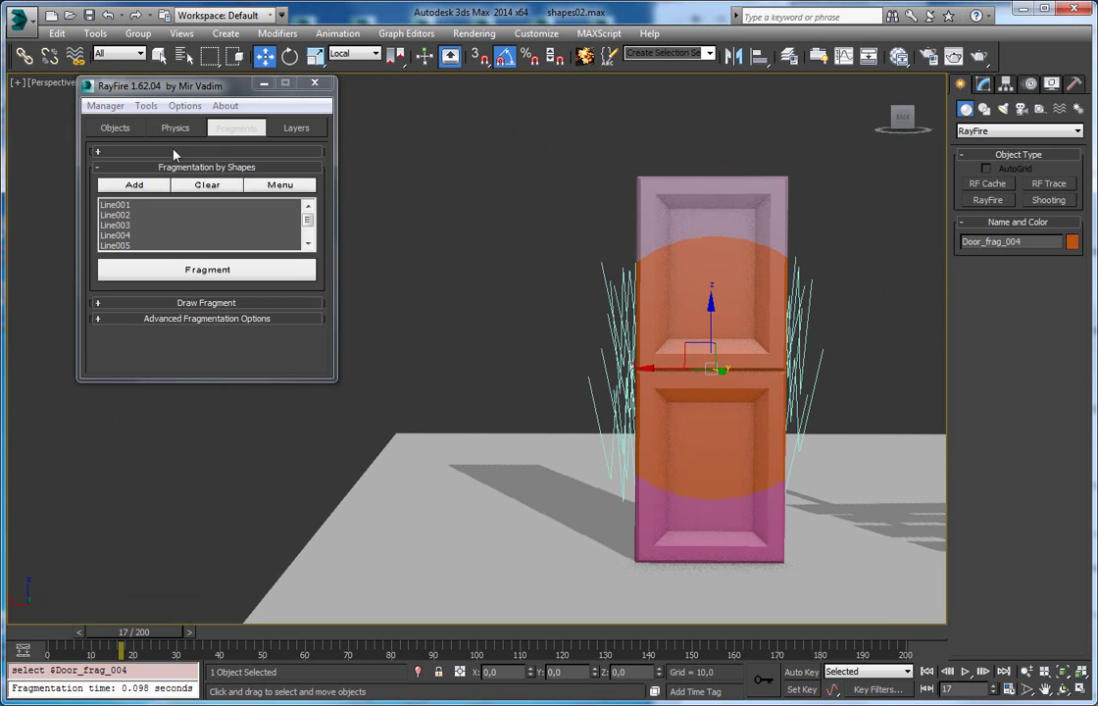
Step: Fragment the door's round centre piece with the zigzag line shapes in RayFire
{"action": "left_click", "coordinate": [186, 270]}
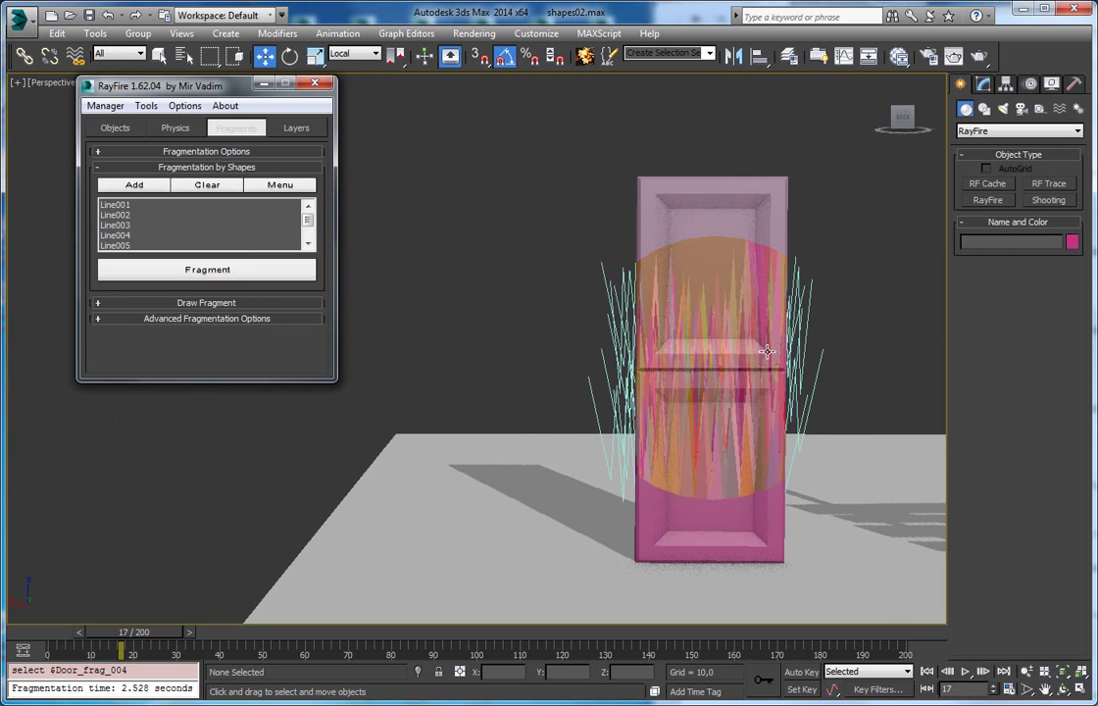
{"action": "scroll", "coordinate": [703, 315], "scroll_direction": "up", "scroll_amount": 4}
{"action": "scroll", "coordinate": [647, 336], "scroll_direction": "down", "scroll_amount": 5}
{"action": "middle_click_drag", "start_coordinate": [628, 331], "coordinate": [672, 315], "text": "alt"}
Step: Select the door's remaining upper and lower pieces and add them to RayFire's dynamic objects
{"action": "left_click", "coordinate": [647, 222]}
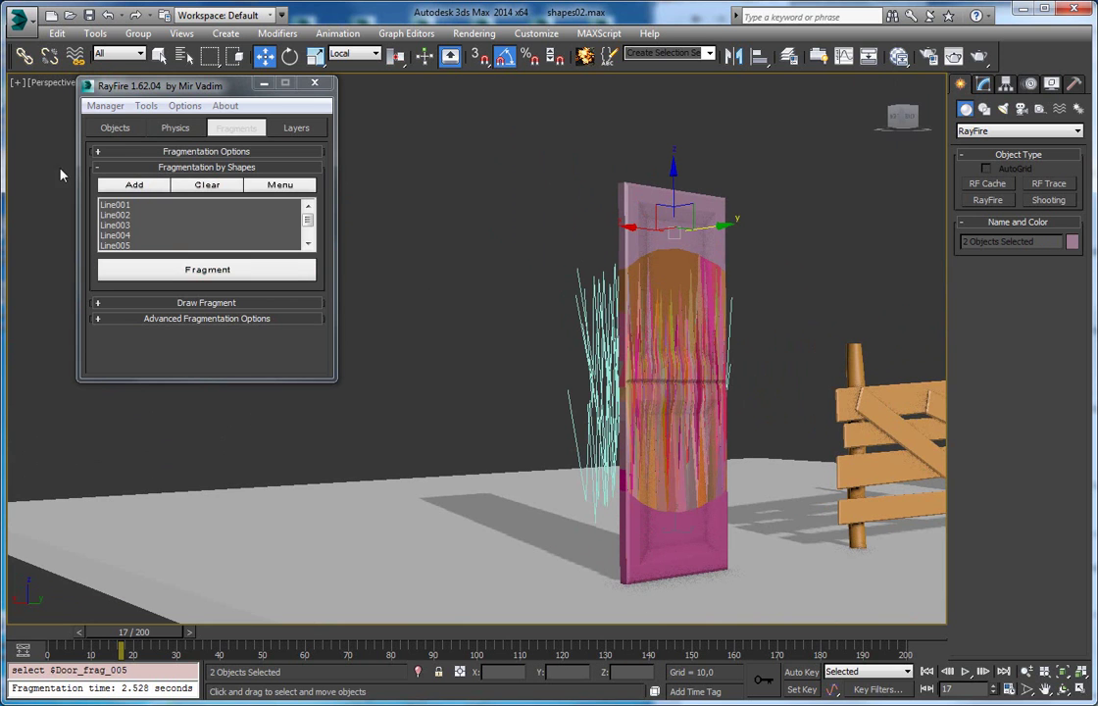
{"action": "left_click", "coordinate": [115, 127]}
{"action": "left_click", "coordinate": [144, 172]}
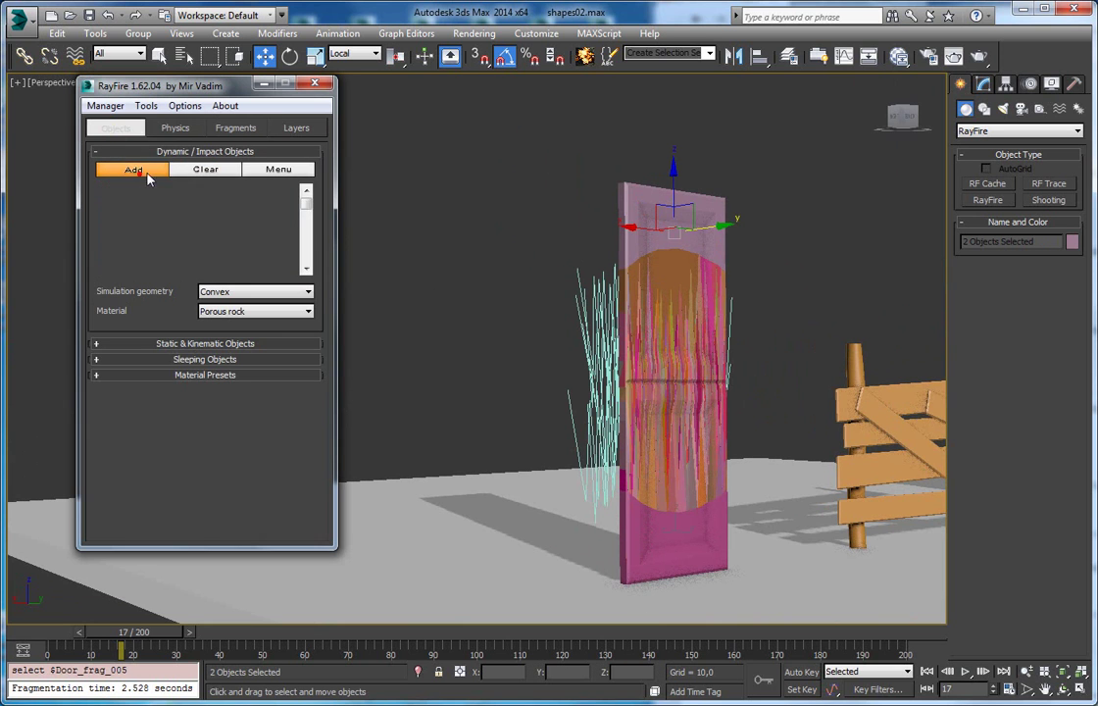
Step: Bake the door's physics simulation from frame 18 and stop it at frame 60
{"action": "left_click", "coordinate": [176, 127]}
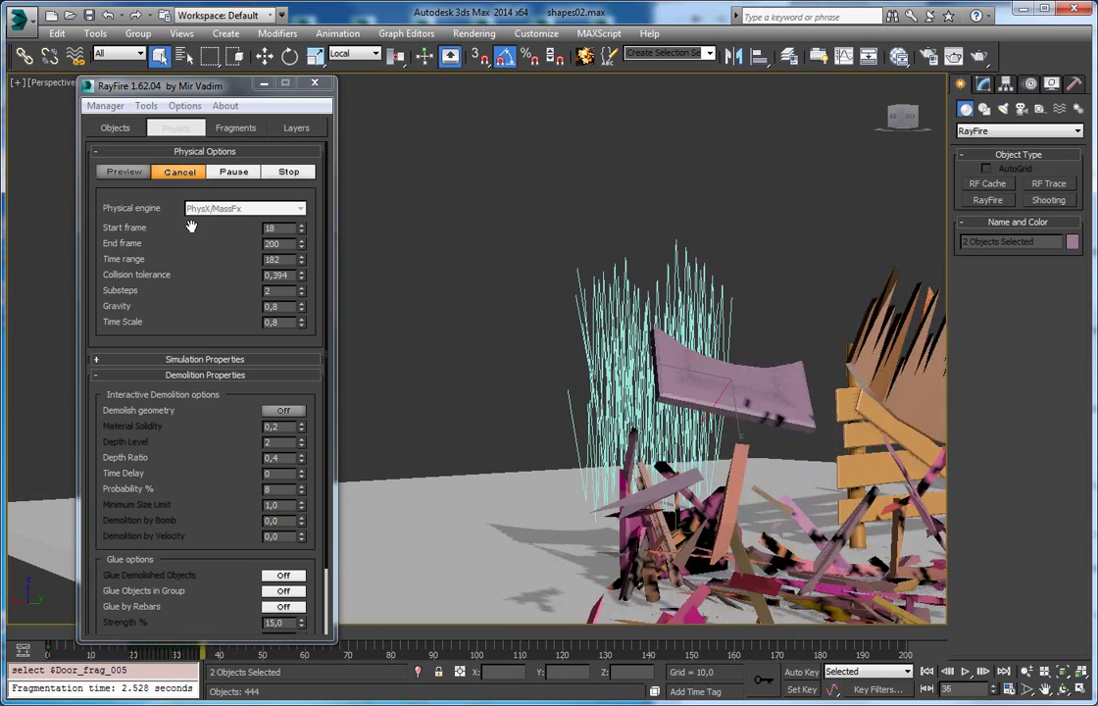
{"action": "middle_click_drag", "start_coordinate": [628, 332], "coordinate": [438, 226]}
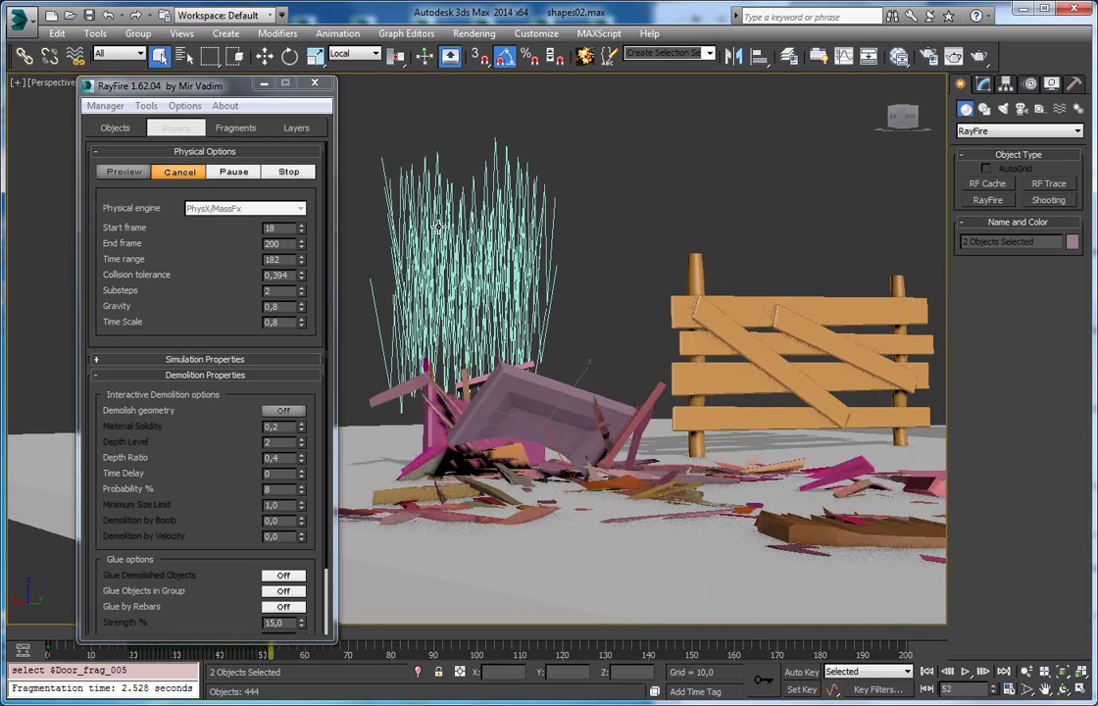
{"action": "left_click", "coordinate": [289, 172]}
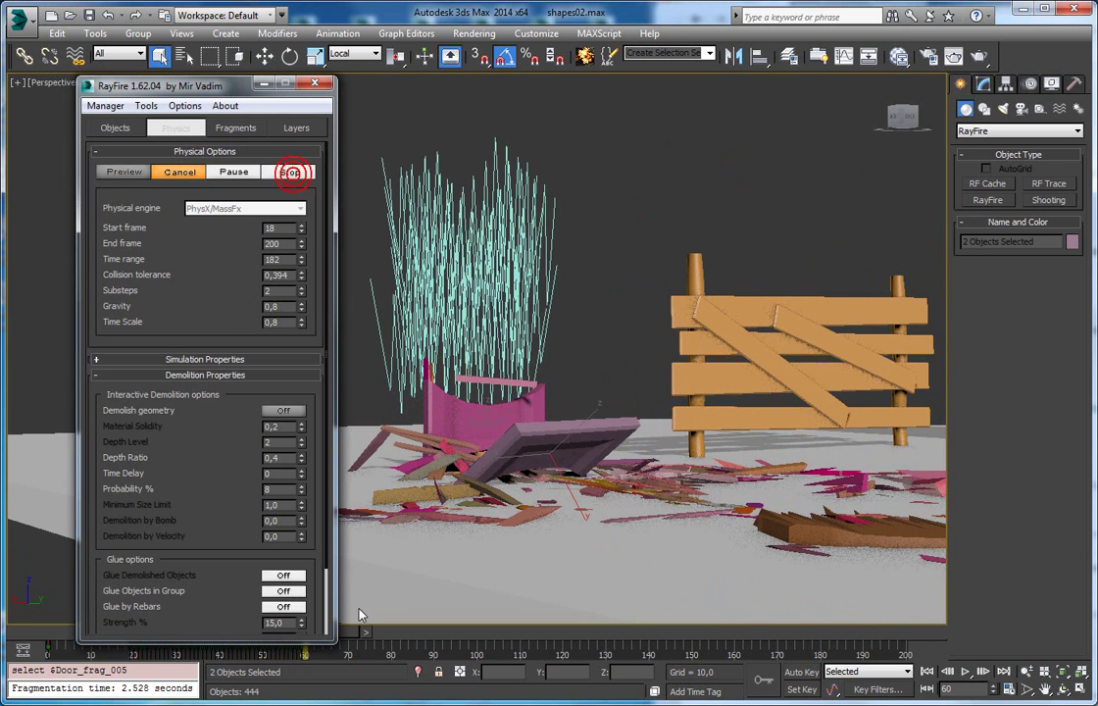
{"action": "left_click_drag", "start_coordinate": [309, 639], "coordinate": [309, 586]}
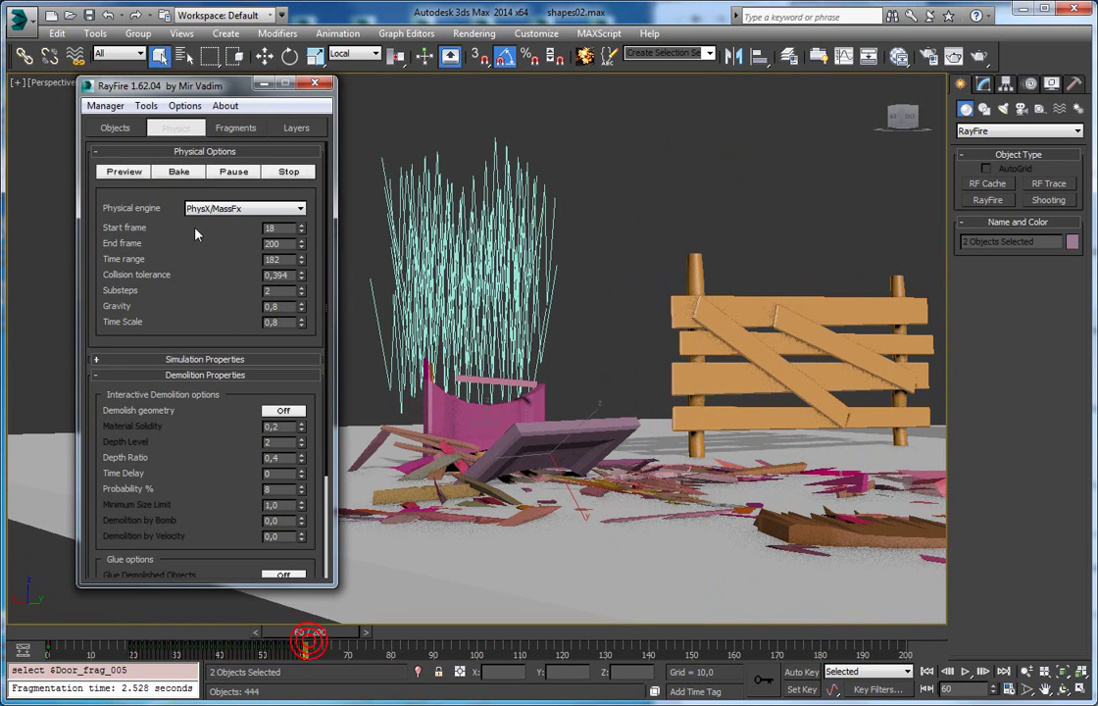
Step: Hide the zigzag lines, then scrub the timeline back through the explosion to frame 17
{"action": "left_click", "coordinate": [178, 129]}
{"action": "left_click_drag", "start_coordinate": [338, 250], "coordinate": [561, 325]}
{"action": "right_click", "coordinate": [559, 319]}
{"action": "left_click", "coordinate": [579, 272]}
{"action": "left_click_drag", "start_coordinate": [327, 635], "coordinate": [204, 612]}
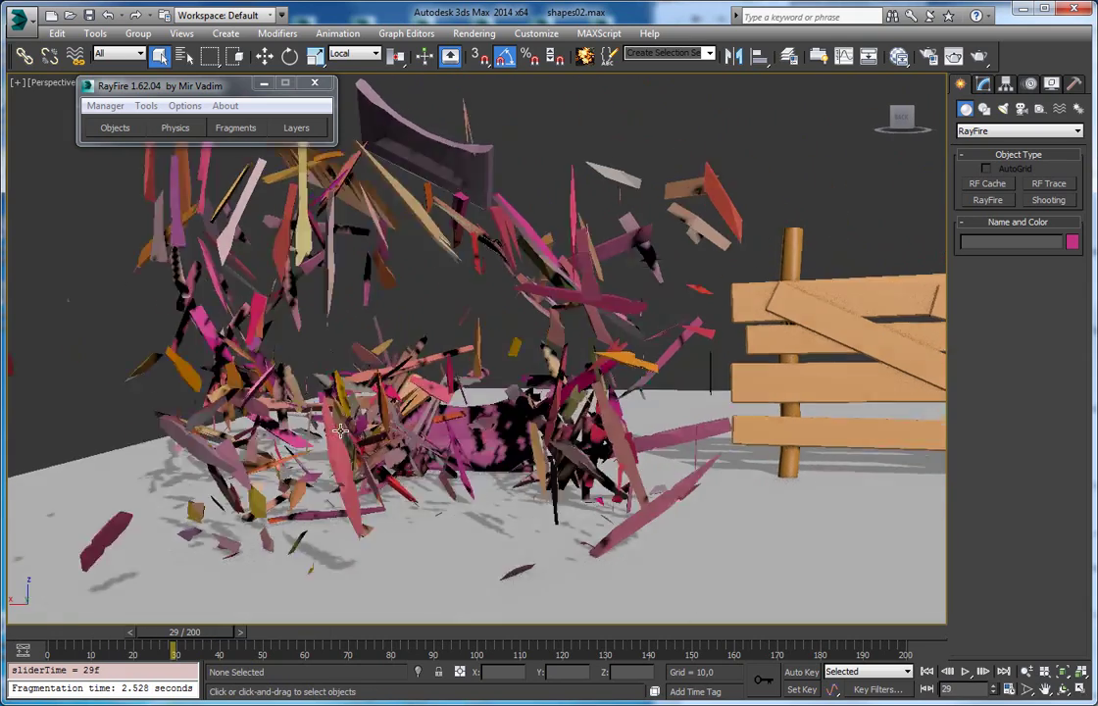
{"action": "left_click_drag", "start_coordinate": [235, 628], "coordinate": [160, 628]}
Step: Delete the last two RayFire fragmentations, the splinters and then the circular cut, to restore the whole door
{"action": "left_click", "coordinate": [117, 107]}
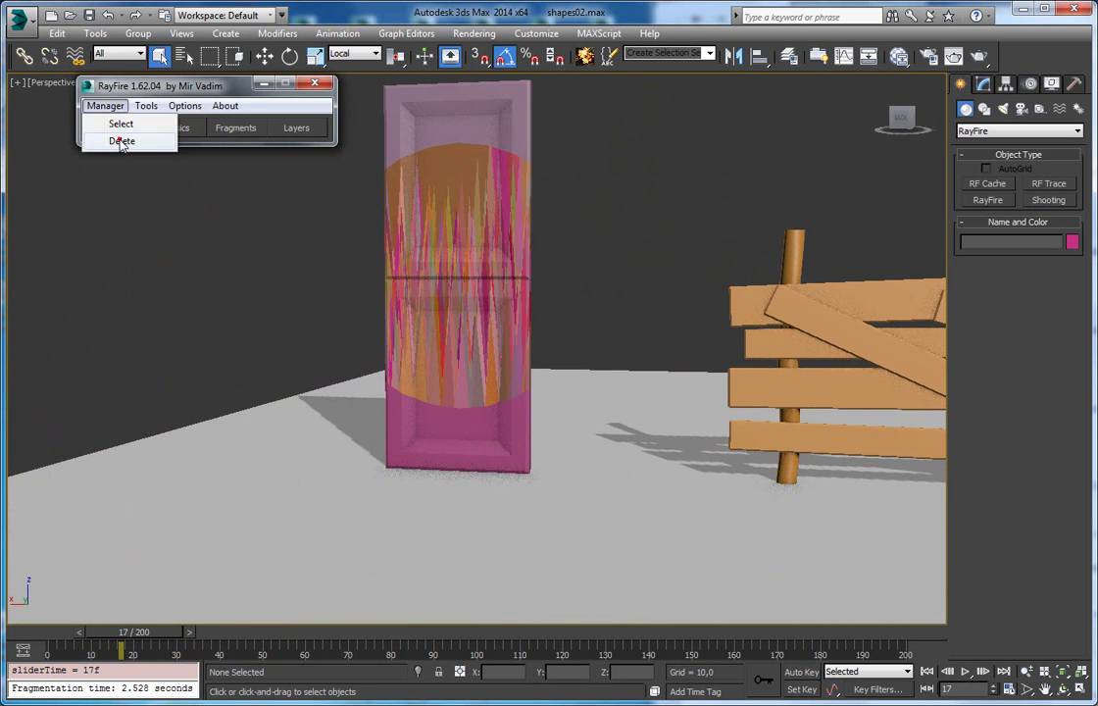
{"action": "left_click", "coordinate": [122, 141]}
{"action": "middle_click_drag", "start_coordinate": [566, 240], "coordinate": [542, 298]}
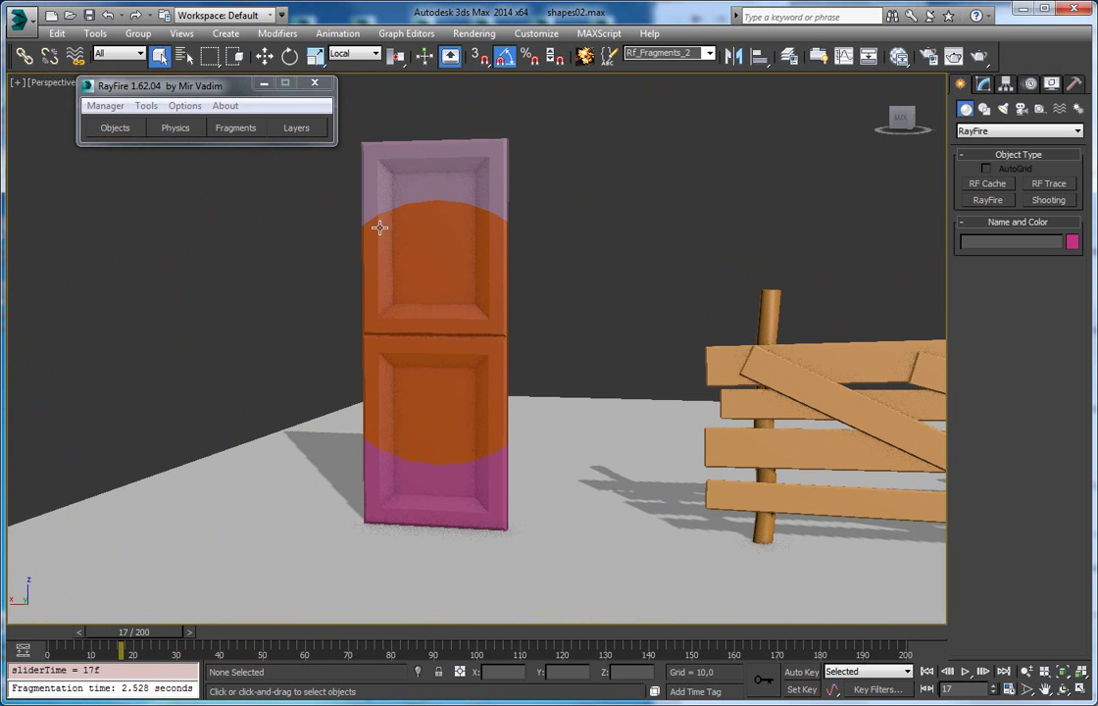
{"action": "left_click", "coordinate": [104, 105]}
{"action": "left_click", "coordinate": [106, 140]}
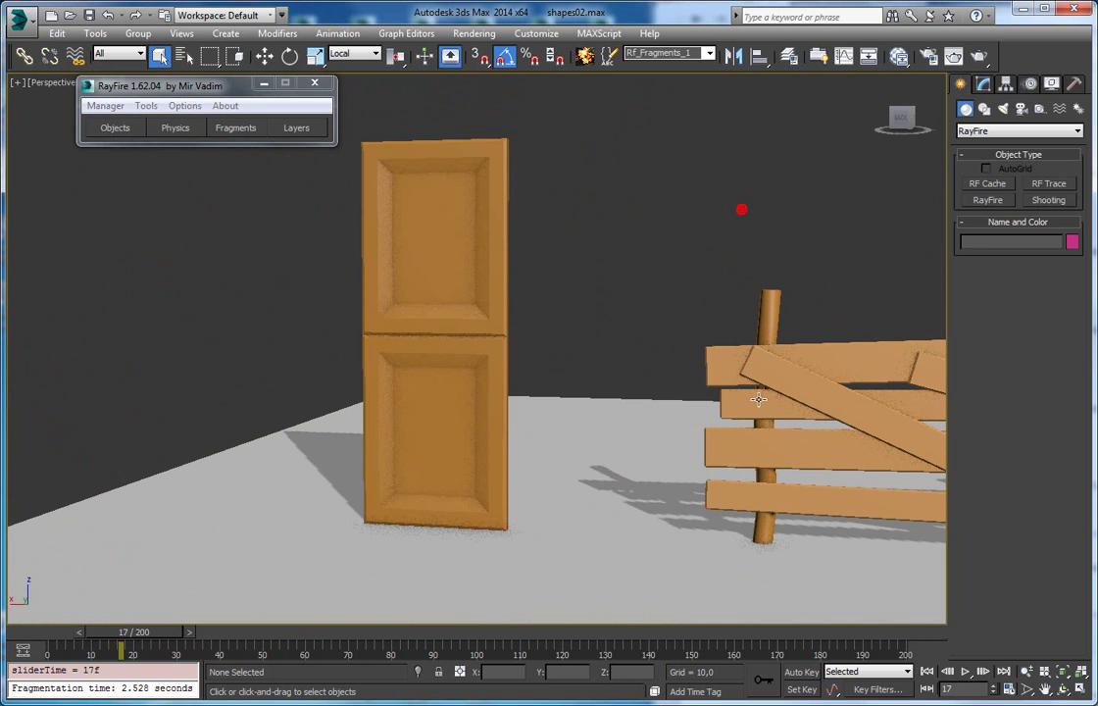
Step: Unhide all objects in the scene and delete the large light-blue wall
{"action": "left_click", "coordinate": [804, 386]}
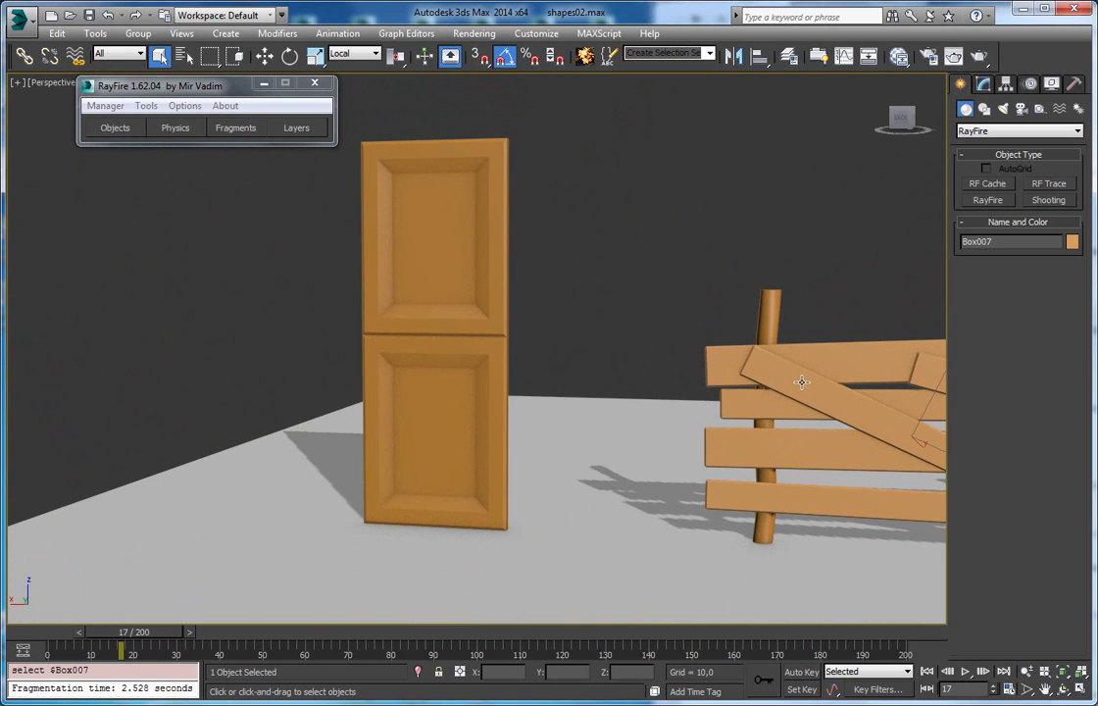
{"action": "middle_click_drag", "start_coordinate": [777, 323], "coordinate": [588, 466], "text": "alt"}
{"action": "right_click", "coordinate": [563, 358]}
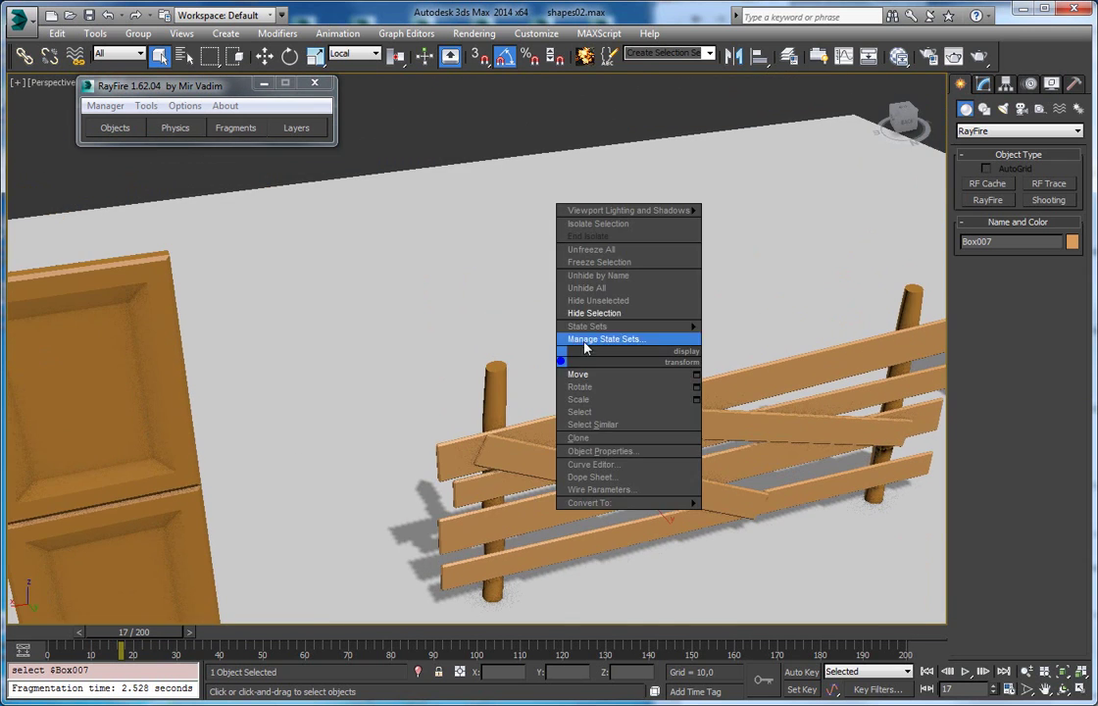
{"action": "left_click", "coordinate": [588, 288]}
{"action": "middle_click_drag", "start_coordinate": [342, 285], "coordinate": [600, 333], "text": "alt"}
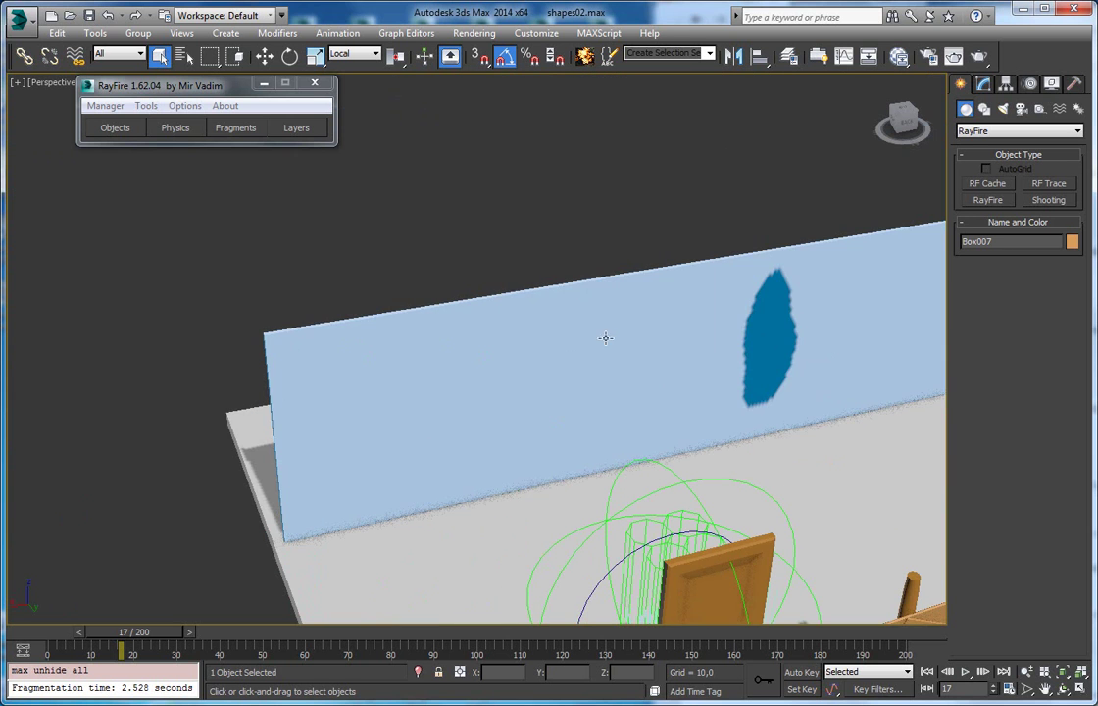
{"action": "left_click", "coordinate": [600, 334]}
{"action": "key", "text": "Delete"}
Step: Move the bomb away from the door so that it stands opposite the wooden fence
{"action": "middle_click_drag", "start_coordinate": [615, 451], "coordinate": [718, 437], "text": "alt"}
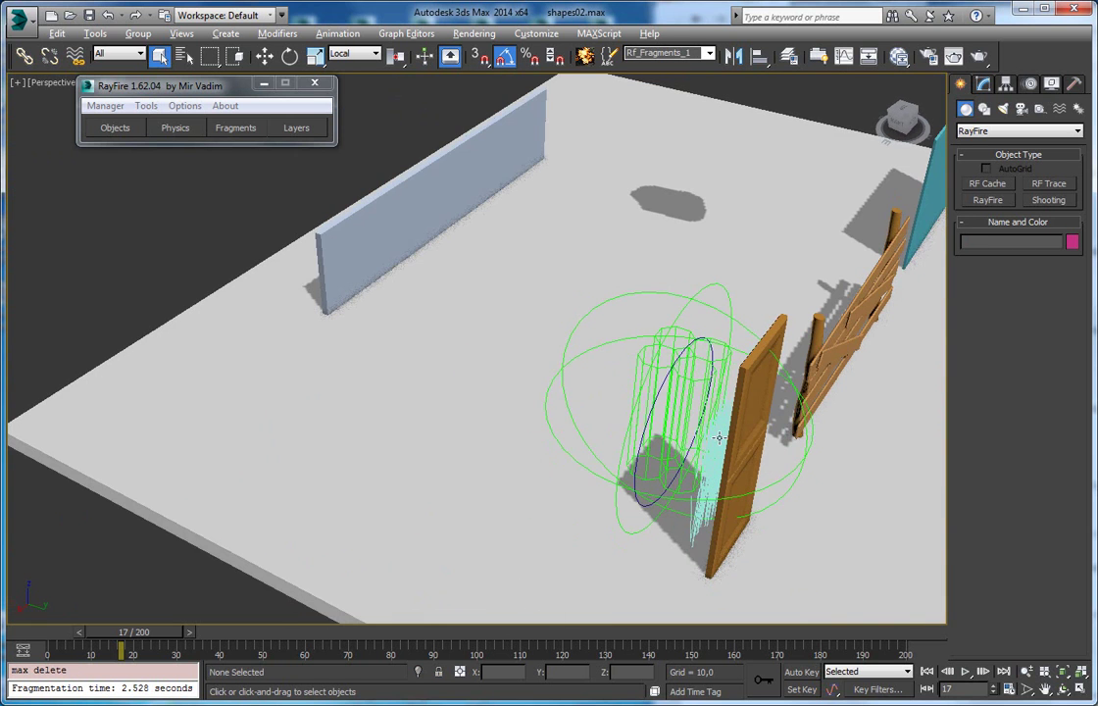
{"action": "left_click", "coordinate": [679, 352]}
{"action": "left_click_drag", "start_coordinate": [629, 297], "coordinate": [624, 231]}
{"action": "key", "text": "w"}
{"action": "middle_click_drag", "start_coordinate": [657, 338], "coordinate": [664, 426], "text": "alt"}
{"action": "left_click", "coordinate": [655, 515]}
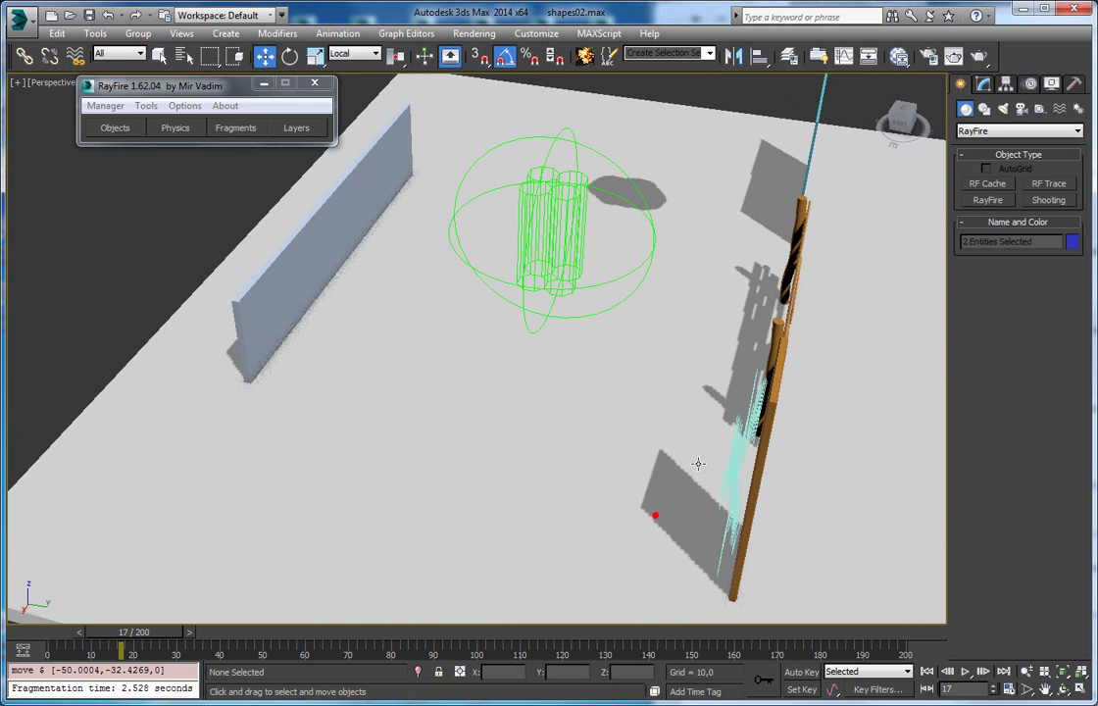
{"action": "left_click_drag", "start_coordinate": [705, 433], "coordinate": [738, 483]}
{"action": "key", "text": "ctrl+z"}
{"action": "key", "text": "ctrl+z"}
{"action": "key", "text": "ctrl+z"}
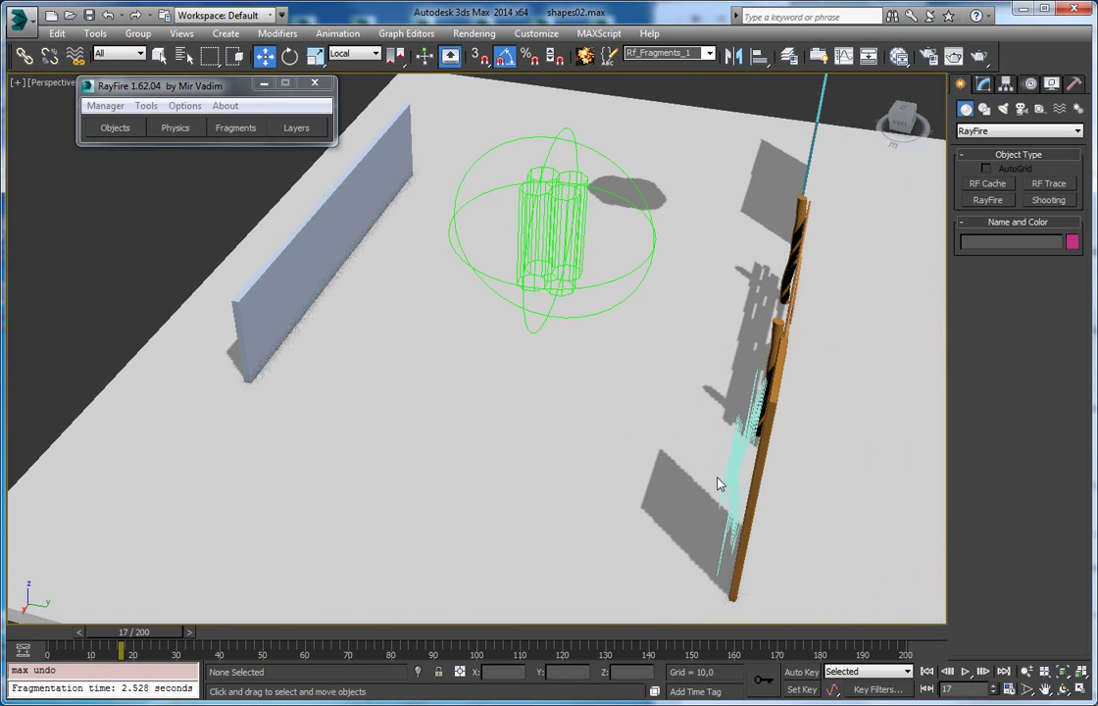
Step: Select the zigzag lines beside the door and set the transform coordinate system to World
{"action": "left_click_drag", "start_coordinate": [743, 482], "coordinate": [746, 485]}
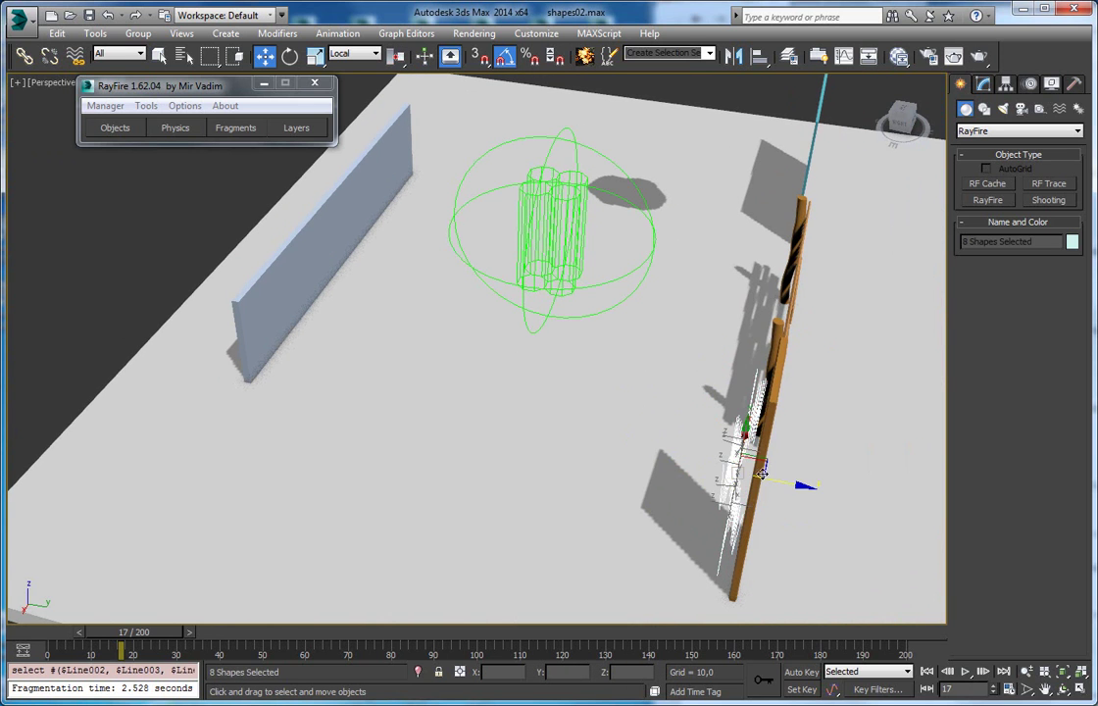
{"action": "key", "text": "z"}
{"action": "left_click_drag", "start_coordinate": [819, 480], "coordinate": [954, 479]}
{"action": "key", "text": "ctrl+z"}
{"action": "right_click", "coordinate": [888, 457], "text": "alt"}
{"action": "left_click", "coordinate": [902, 391]}
Step: Move the zigzag lines over to the wooden fence and rotate them -90 degrees about the Y axis
{"action": "middle_click_drag", "start_coordinate": [752, 400], "coordinate": [383, 276]}
{"action": "left_click_drag", "start_coordinate": [294, 345], "coordinate": [724, 335]}
{"action": "key", "text": "e"}
{"action": "middle_click_drag", "start_coordinate": [722, 337], "coordinate": [539, 290], "text": "alt"}
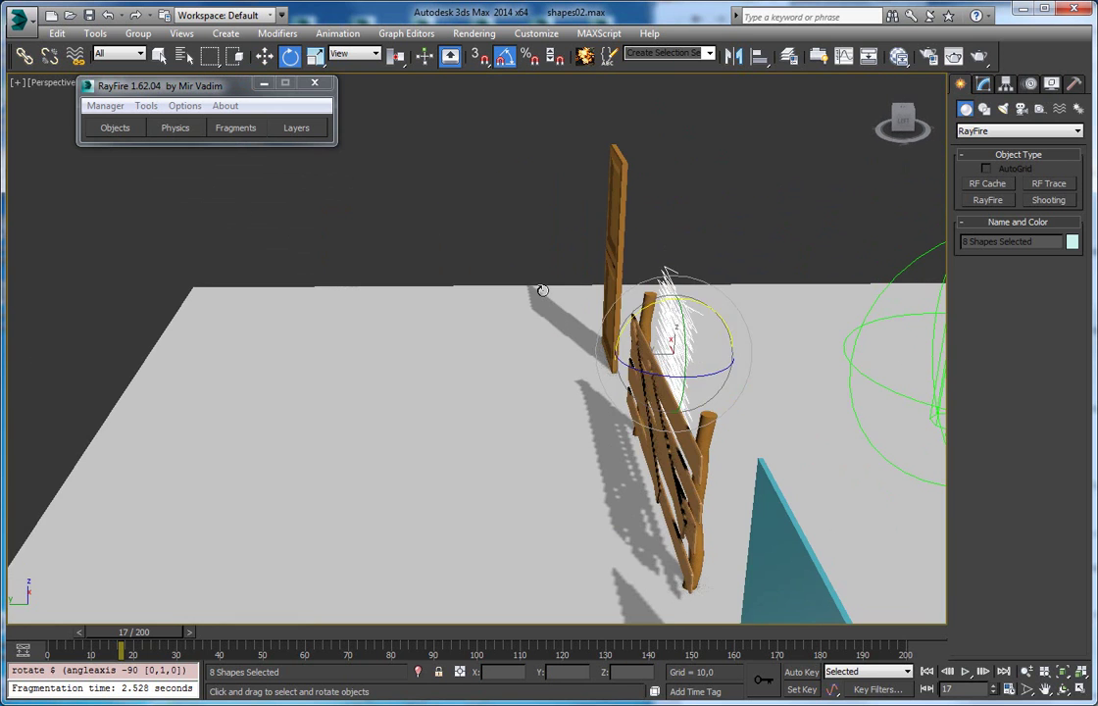
Step: Position the horizontal zigzag lines over the middle of the fence planks
{"action": "key", "text": "w"}
{"action": "left_click_drag", "start_coordinate": [653, 334], "coordinate": [686, 380]}
{"action": "middle_click_drag", "start_coordinate": [686, 379], "coordinate": [499, 373], "text": "alt"}
{"action": "middle_click_drag", "start_coordinate": [606, 393], "coordinate": [584, 387]}
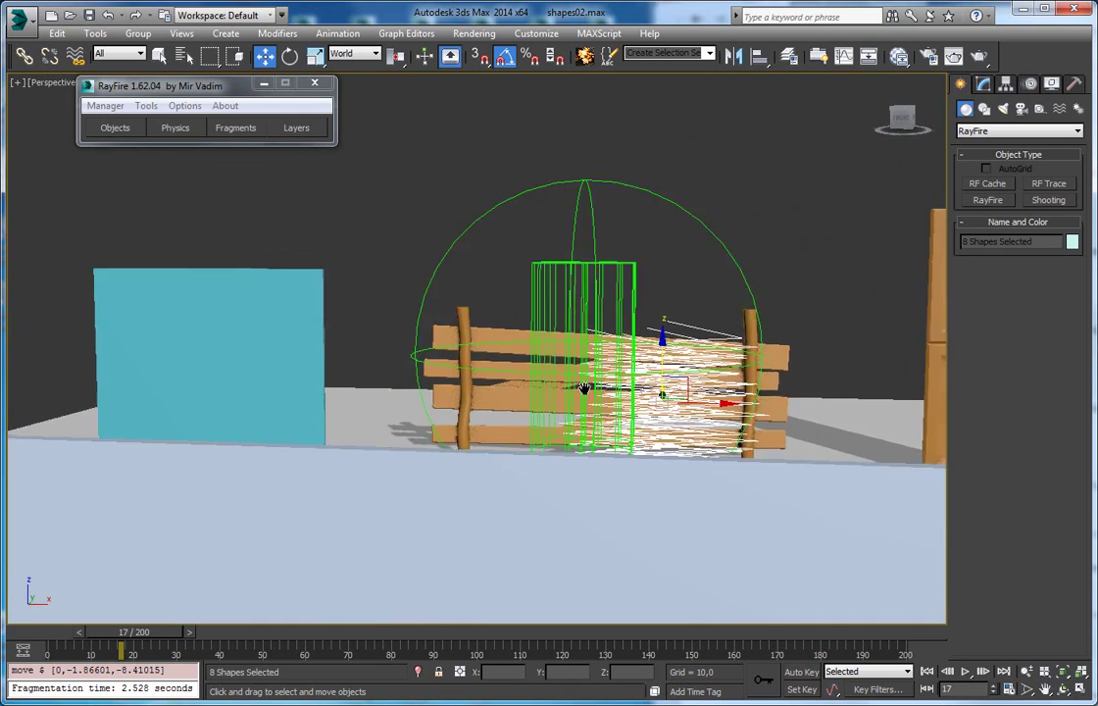
{"action": "scroll", "coordinate": [600, 388], "scroll_direction": "up", "scroll_amount": 2}
{"action": "middle_click_drag", "start_coordinate": [682, 390], "coordinate": [733, 381], "text": "alt"}
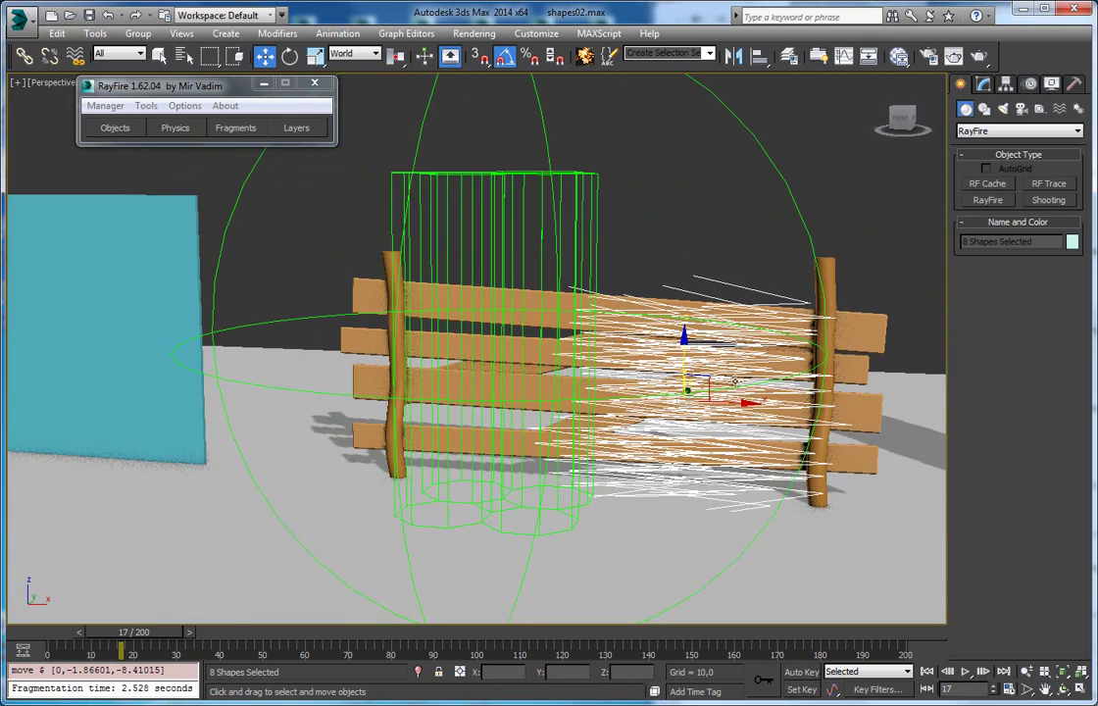
{"action": "mouse_move", "coordinate": [701, 379]}
{"action": "left_mouse_down"}
{"action": "mouse_move", "coordinate": [690, 383]}
{"action": "mouse_move", "coordinate": [688, 370]}
{"action": "left_mouse_up"}
{"action": "middle_click_drag", "start_coordinate": [630, 403], "coordinate": [631, 436], "text": "alt"}
{"action": "left_click_drag", "start_coordinate": [718, 390], "coordinate": [634, 386]}
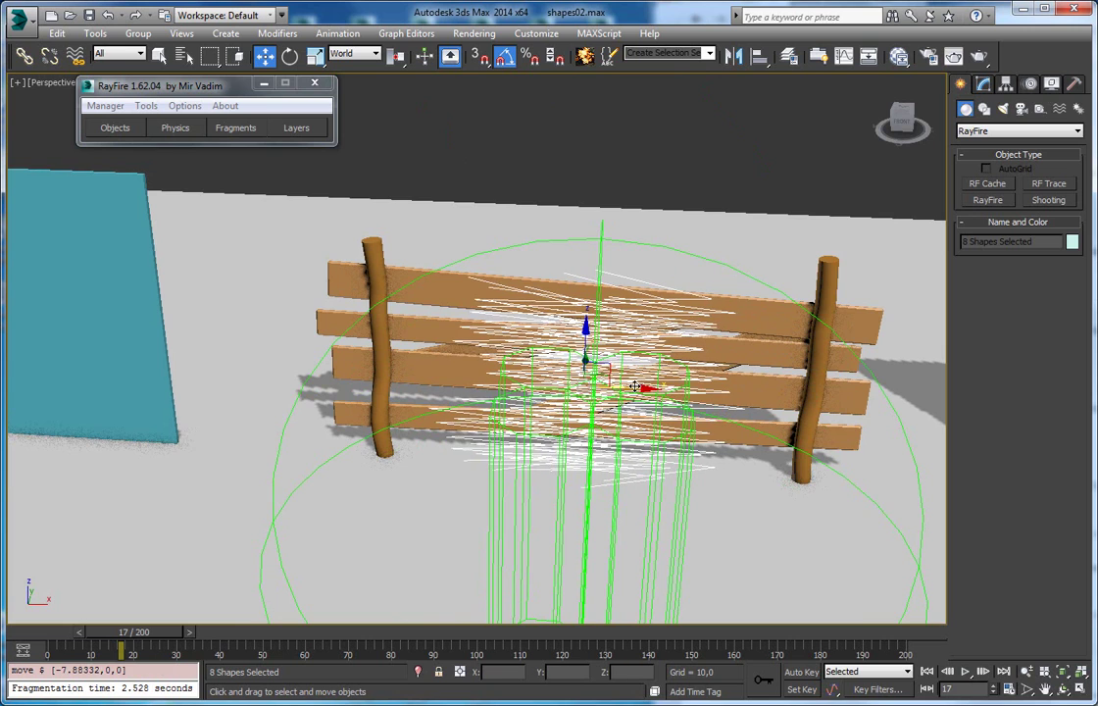
Step: Reselect only the zigzag lines, excluding the fence planks, posts and circle spline
{"action": "left_click", "coordinate": [514, 305]}
{"action": "middle_click_drag", "start_coordinate": [515, 314], "coordinate": [523, 288], "text": "alt"}
{"action": "left_click_drag", "start_coordinate": [564, 374], "coordinate": [505, 361]}
{"action": "middle_click_drag", "start_coordinate": [505, 361], "coordinate": [616, 424], "text": "alt"}
{"action": "left_click_drag", "start_coordinate": [615, 424], "coordinate": [521, 235]}
{"action": "middle_click_drag", "start_coordinate": [517, 299], "coordinate": [429, 264], "text": "alt"}
{"action": "left_click_drag", "start_coordinate": [495, 304], "coordinate": [497, 305], "text": "alt"}
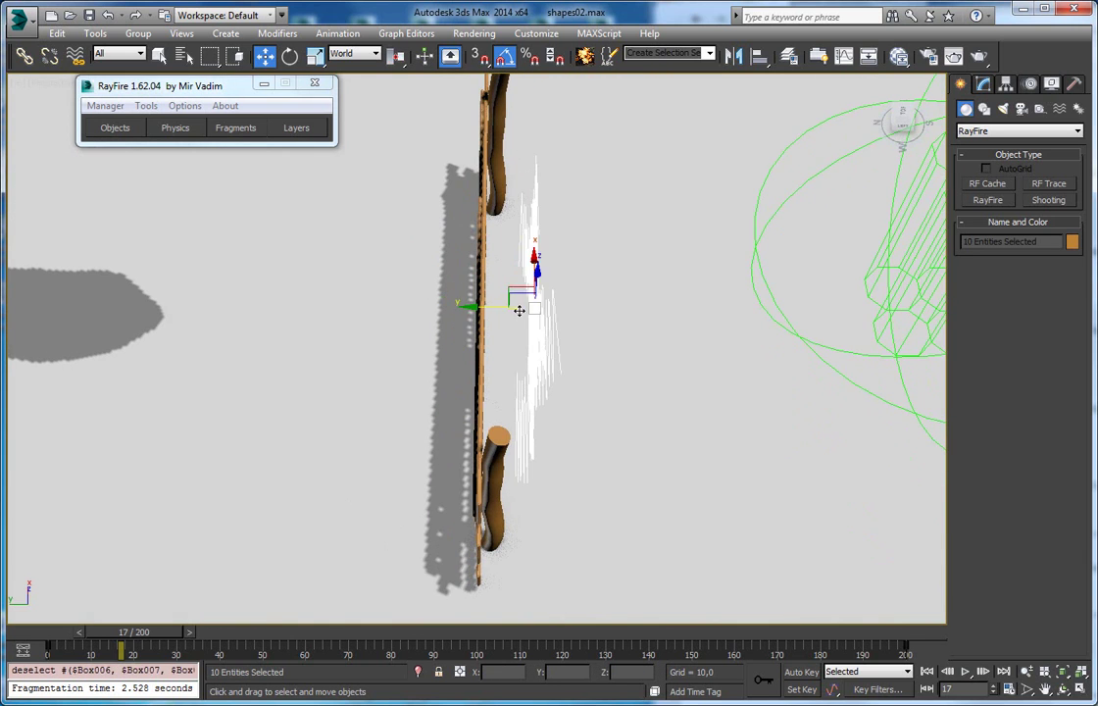
{"action": "key", "text": "F3"}
{"action": "left_click", "coordinate": [497, 177], "text": "alt"}
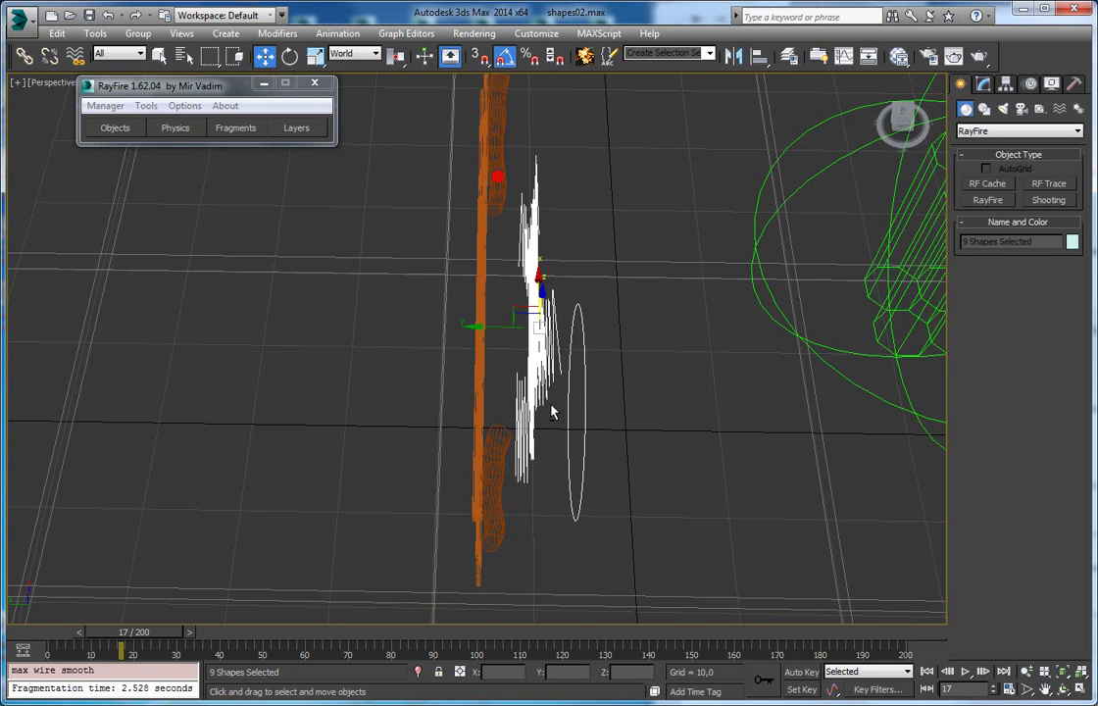
{"action": "left_click", "coordinate": [583, 375], "text": "alt"}
Step: Scale the zigzag lines and shift them slightly to fit the fence planks
{"action": "key", "text": "F3"}
{"action": "middle_click_drag", "start_coordinate": [572, 374], "coordinate": [640, 291], "text": "alt"}
{"action": "key", "text": "e"}
{"action": "key", "text": "r"}
{"action": "left_click_drag", "start_coordinate": [535, 257], "coordinate": [529, 255]}
{"action": "middle_click_drag", "start_coordinate": [508, 270], "coordinate": [592, 275], "text": "alt"}
{"action": "left_click_drag", "start_coordinate": [605, 314], "coordinate": [625, 317]}
{"action": "key", "text": "w"}
{"action": "left_click_drag", "start_coordinate": [537, 266], "coordinate": [537, 270]}
{"action": "left_click_drag", "start_coordinate": [496, 319], "coordinate": [485, 319]}
Step: Select the six fence planks and make them RayFire's only dynamic objects
{"action": "middle_click_drag", "start_coordinate": [486, 319], "coordinate": [349, 420], "text": "alt"}
{"action": "left_click_drag", "start_coordinate": [421, 268], "coordinate": [483, 321]}
{"action": "middle_click_drag", "start_coordinate": [484, 322], "coordinate": [367, 198], "text": "alt"}
{"action": "left_click", "coordinate": [116, 129]}
{"action": "left_click", "coordinate": [198, 171]}
{"action": "left_click", "coordinate": [137, 170]}
Step: Fragment the six fence planks with the zigzag line shapes and select one of the resulting splinters
{"action": "left_click", "coordinate": [238, 127]}
{"action": "middle_click_drag", "start_coordinate": [375, 371], "coordinate": [609, 338], "text": "alt"}
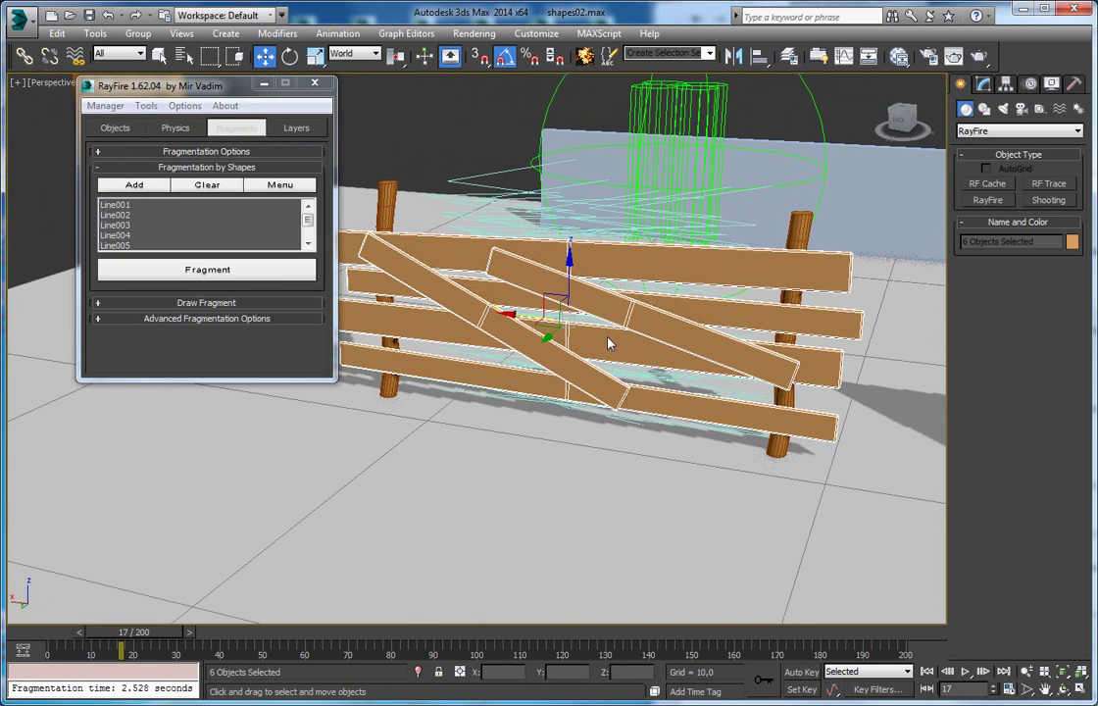
{"action": "left_click", "coordinate": [207, 271]}
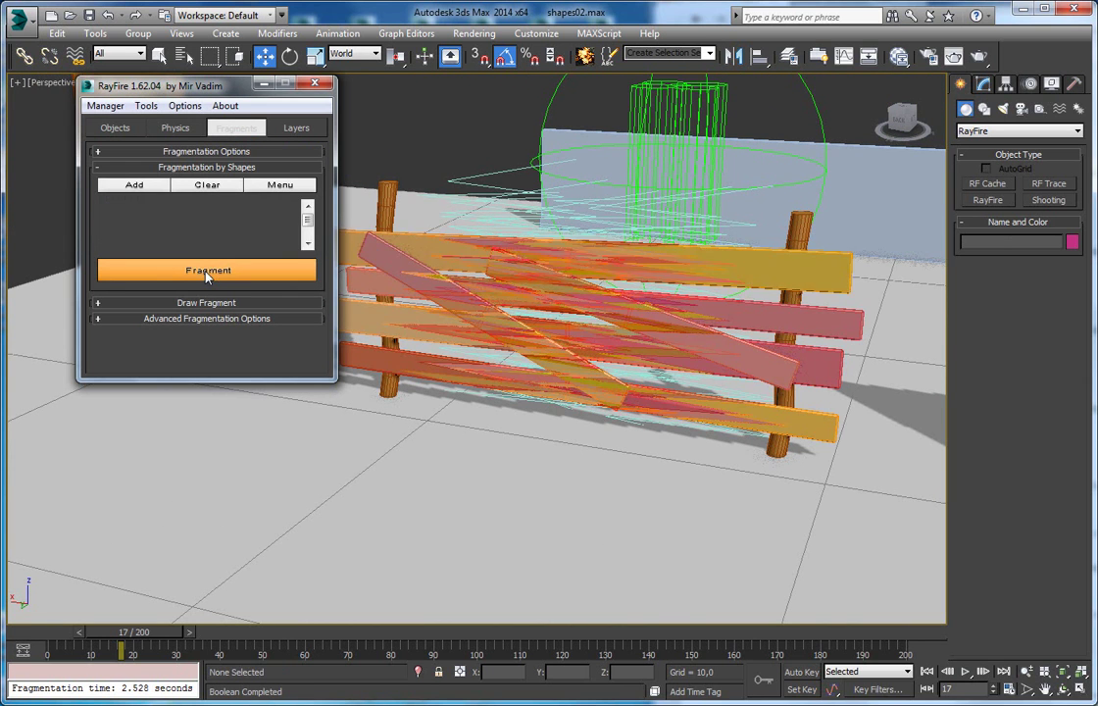
{"action": "middle_click_drag", "start_coordinate": [419, 267], "coordinate": [561, 420], "text": "alt"}
{"action": "left_click", "coordinate": [524, 341]}
Step: Switch to wireframe display, then select the zigzag lines and the circle beside the fence and hide them
{"action": "scroll", "coordinate": [525, 341], "scroll_direction": "up", "scroll_amount": 3}
{"action": "key", "text": "F3"}
{"action": "middle_click_drag", "start_coordinate": [587, 299], "coordinate": [564, 209], "text": "alt"}
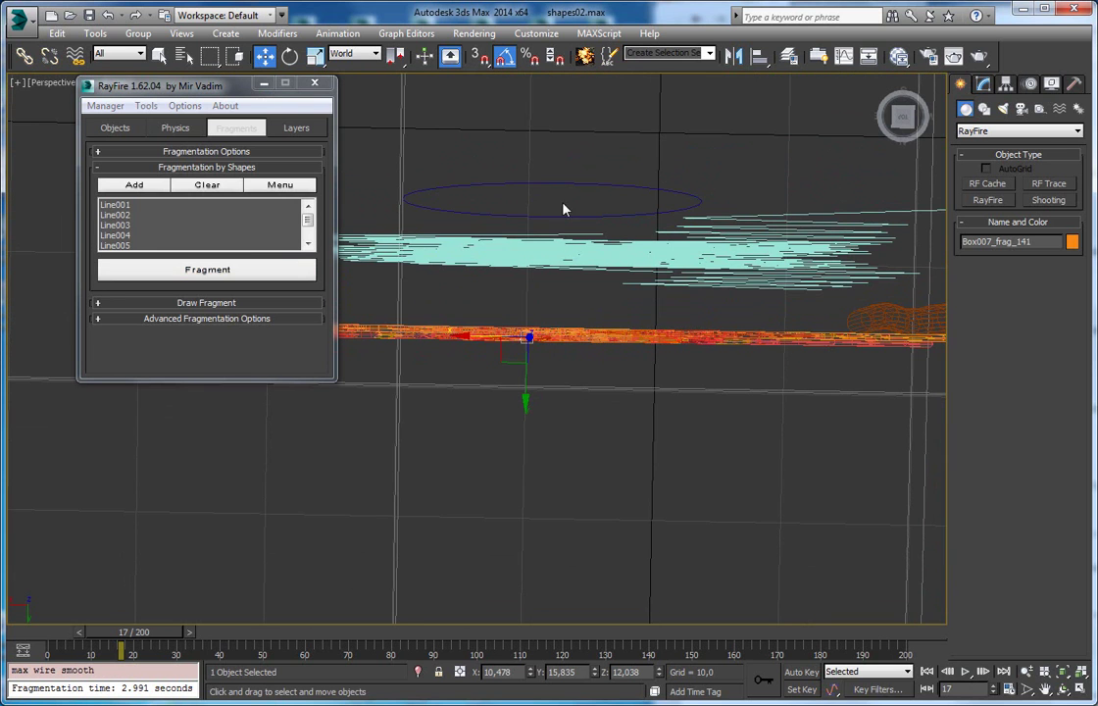
{"action": "left_click", "coordinate": [530, 182]}
{"action": "right_click", "coordinate": [657, 301]}
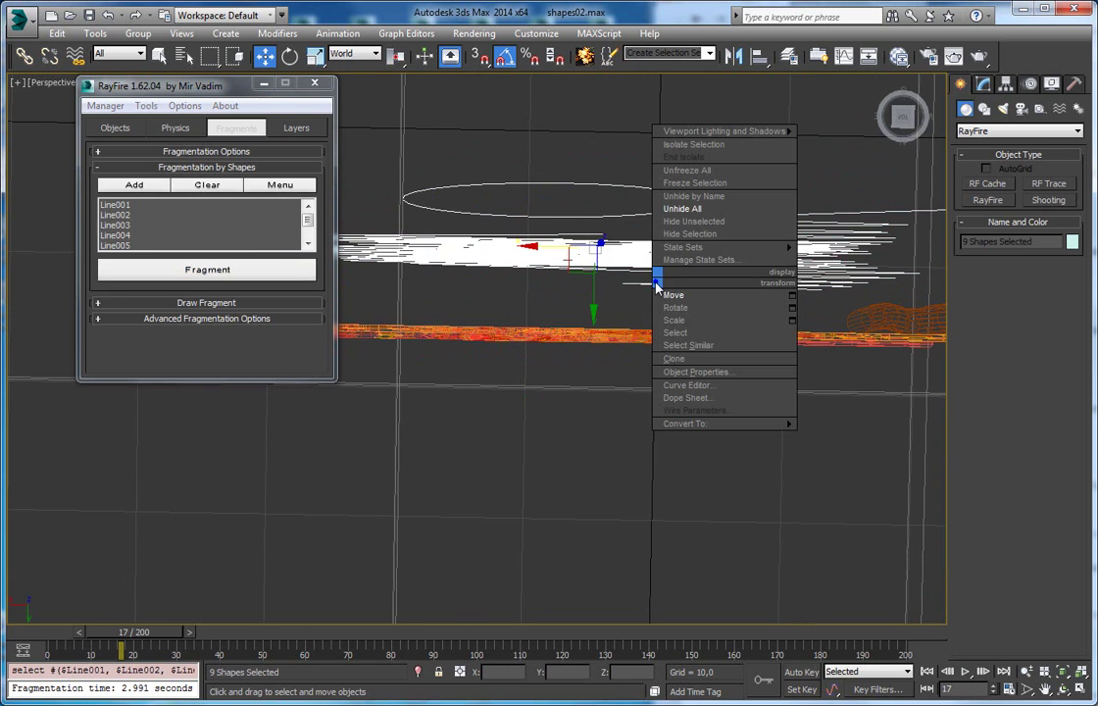
{"action": "left_click", "coordinate": [667, 235]}
Step: Move the bomb close behind the fragmented fence planks, to about X 8.3, Y 6.5, Z 16.3
{"action": "middle_click_drag", "start_coordinate": [666, 184], "coordinate": [642, 357], "text": "alt"}
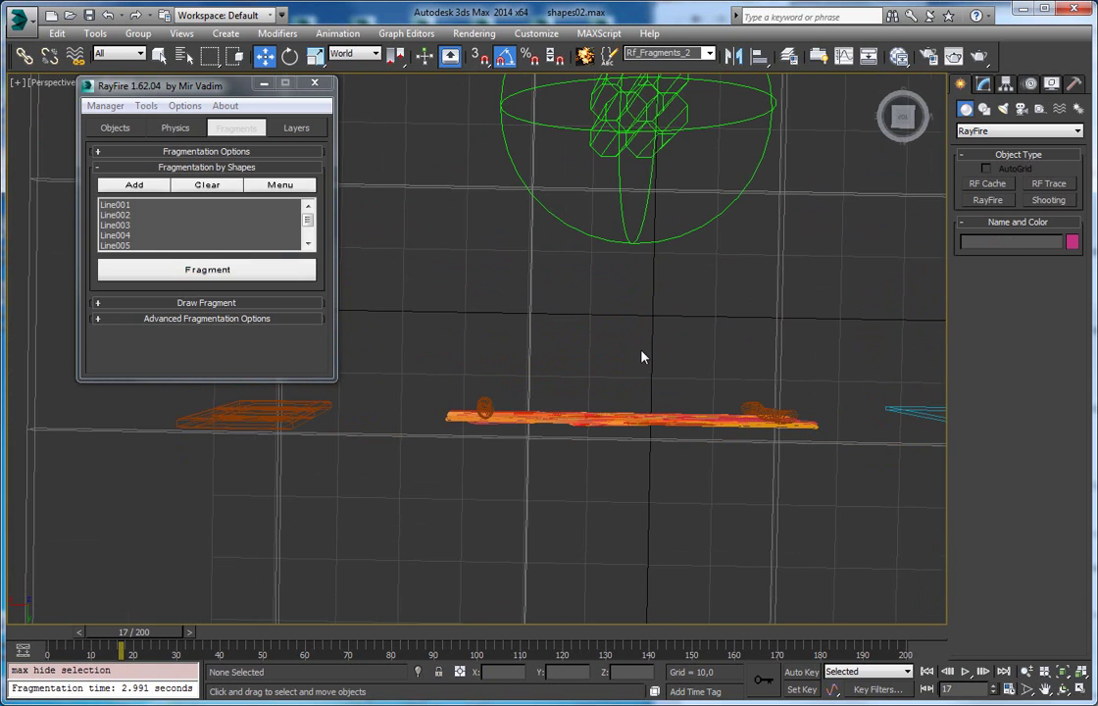
{"action": "left_click", "coordinate": [652, 143]}
{"action": "left_click_drag", "start_coordinate": [627, 117], "coordinate": [603, 391]}
{"action": "middle_click_drag", "start_coordinate": [504, 280], "coordinate": [620, 300], "text": "alt"}
{"action": "middle_click_drag", "start_coordinate": [577, 346], "coordinate": [549, 343], "text": "alt"}
{"action": "left_click_drag", "start_coordinate": [598, 340], "coordinate": [604, 396]}
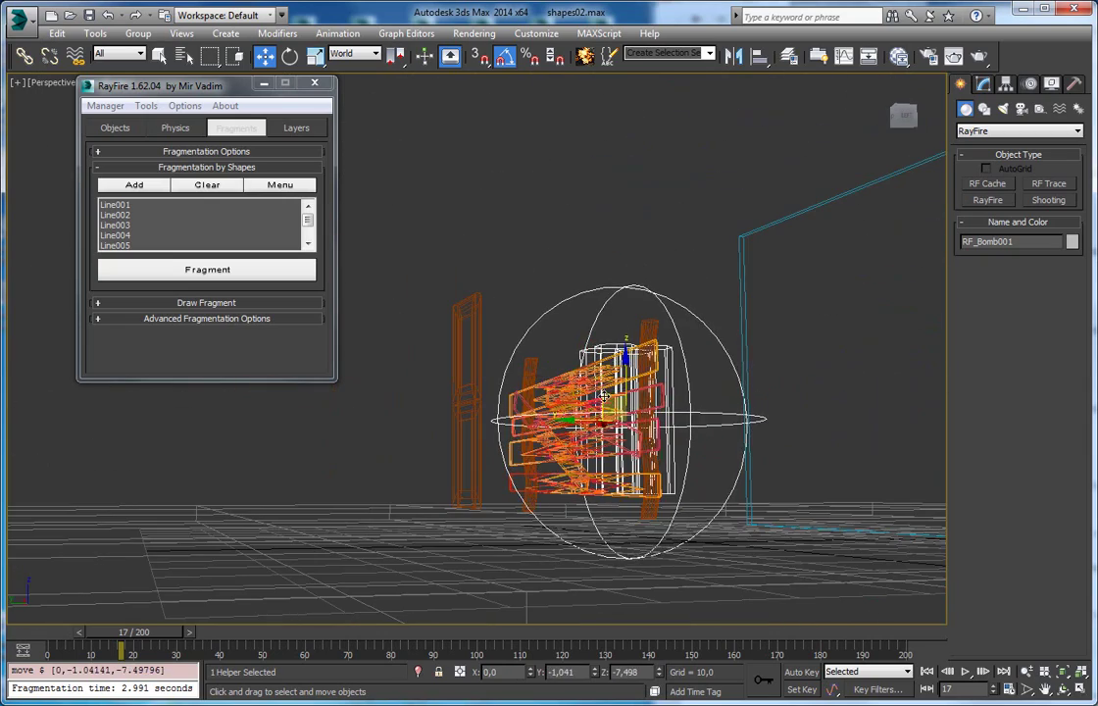
{"action": "middle_click_drag", "start_coordinate": [571, 362], "coordinate": [692, 400], "text": "alt"}
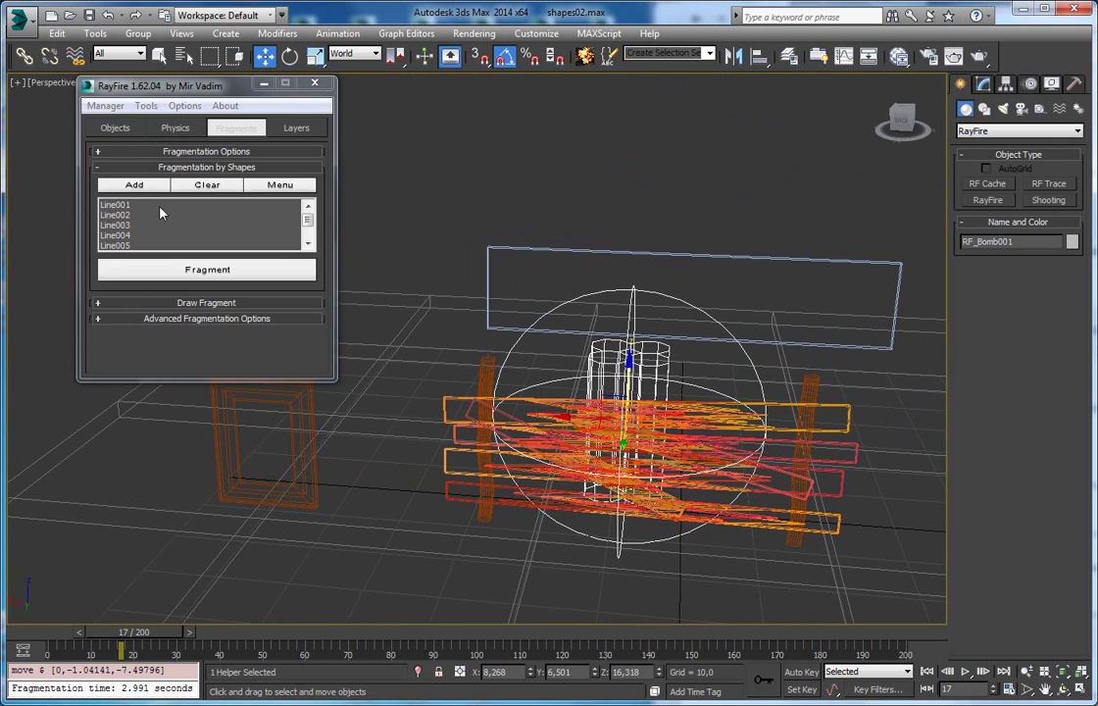
Step: Send the plank fragments from RayFire's dynamic objects to the sleeping list
{"action": "left_click", "coordinate": [117, 129]}
{"action": "left_click", "coordinate": [277, 170]}
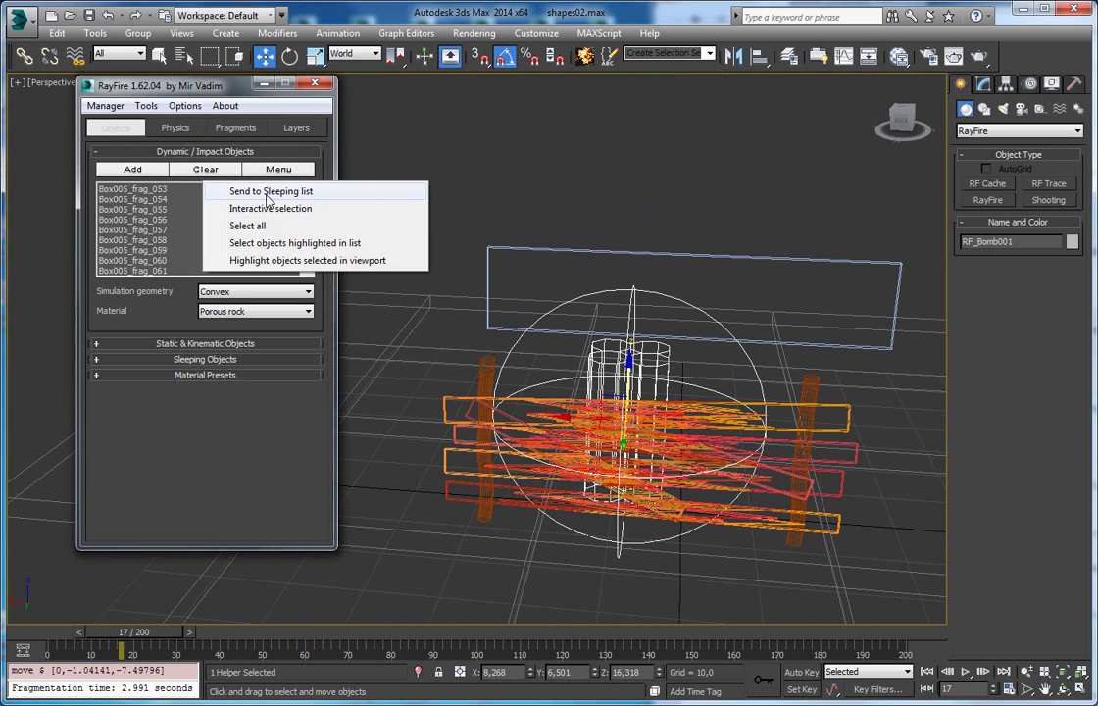
{"action": "left_click", "coordinate": [264, 192]}
Step: Turn off deactivation of static dynamic objects, enable dead sleeping objects, and set Revive dead by velocity to 4.0
{"action": "left_click", "coordinate": [172, 127]}
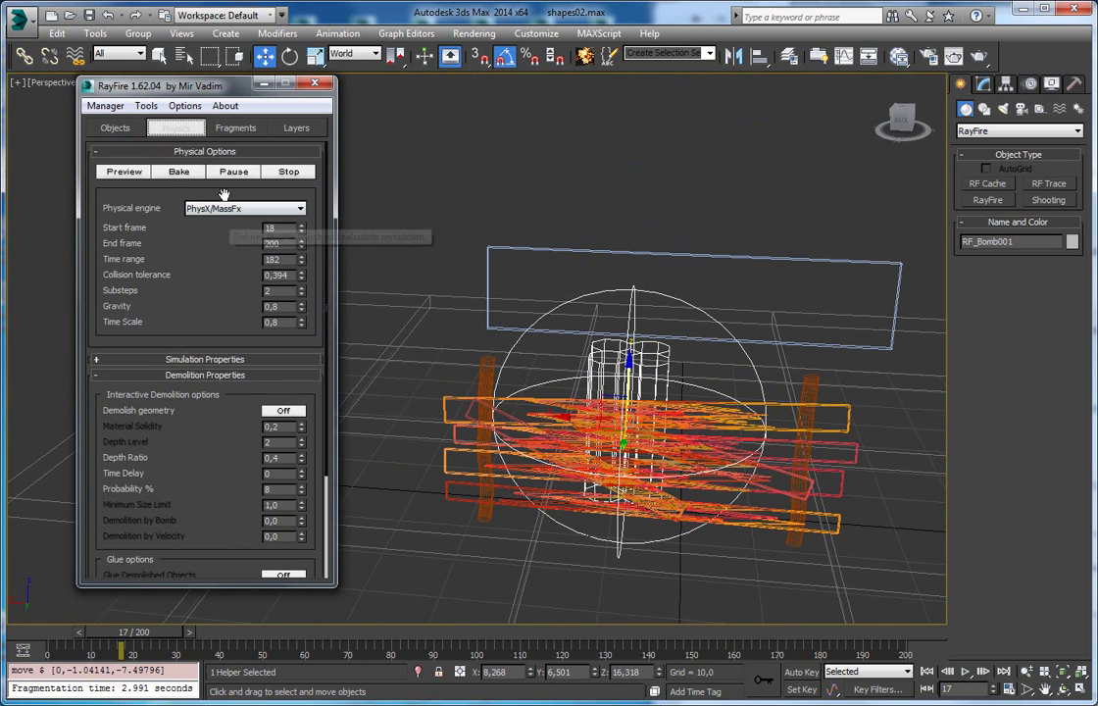
{"action": "left_click", "coordinate": [216, 359]}
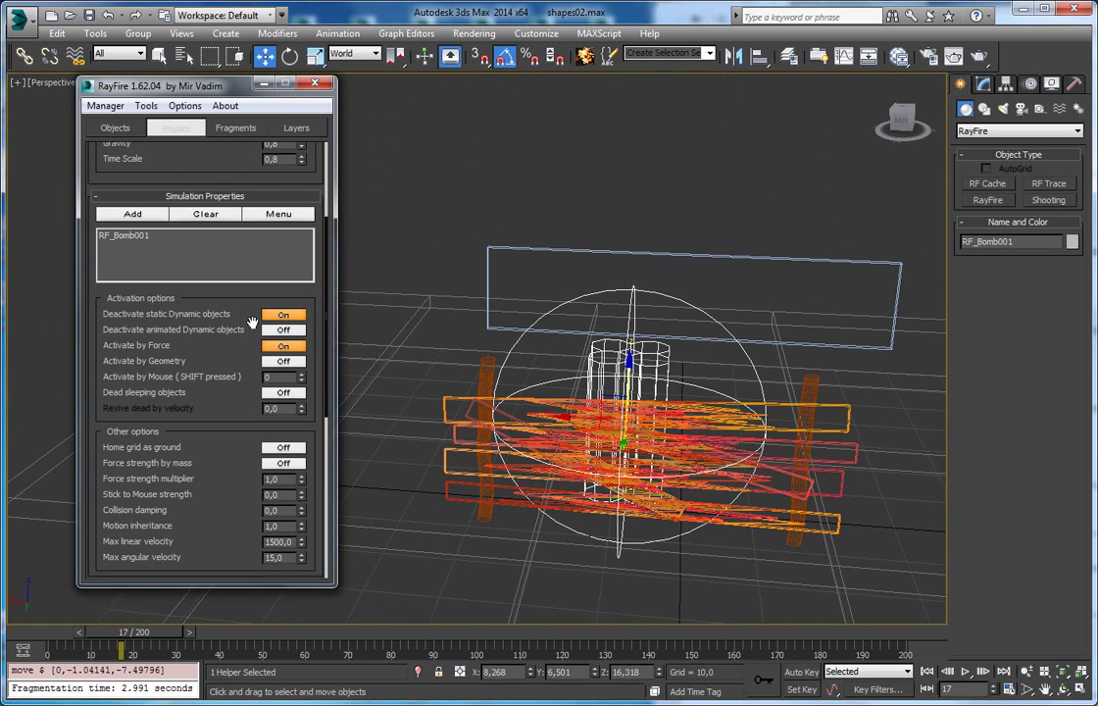
{"action": "left_click", "coordinate": [274, 316]}
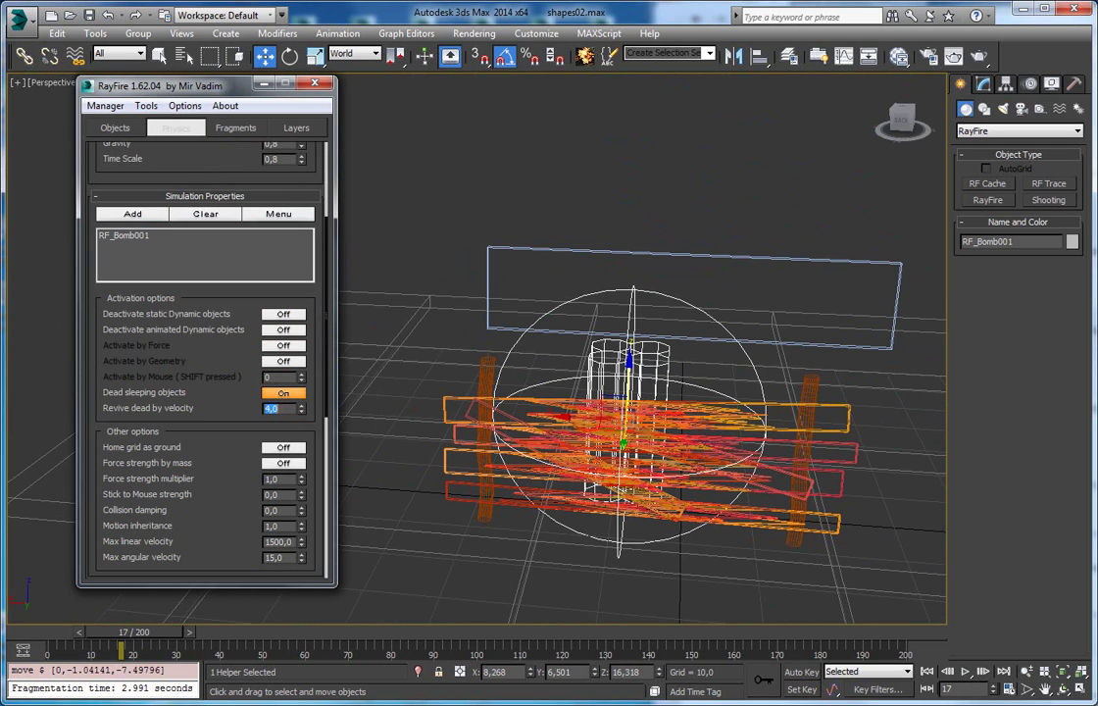
Step: Return to shaded display, preview the bomb blast on the fence planks, and cancel the preview
{"action": "left_click_drag", "start_coordinate": [107, 396], "coordinate": [214, 512]}
{"action": "middle_click_drag", "start_coordinate": [375, 274], "coordinate": [338, 238]}
{"action": "key", "text": "F3"}
{"action": "key", "text": "z"}
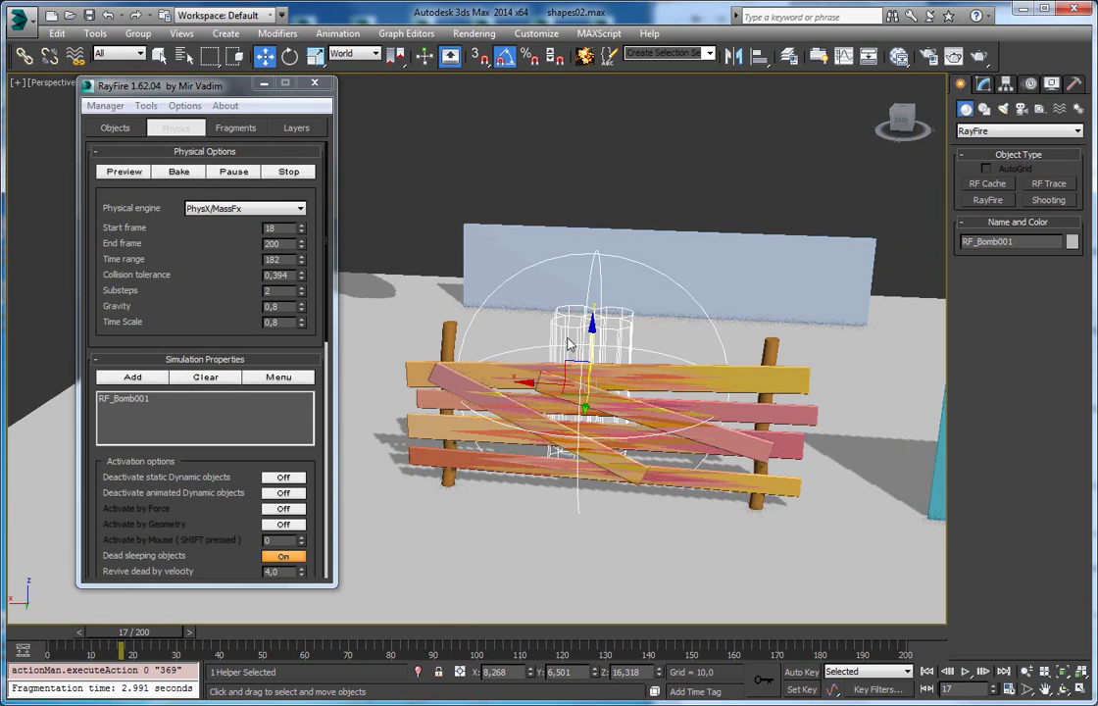
{"action": "middle_click_drag", "start_coordinate": [512, 274], "coordinate": [515, 254], "text": "alt"}
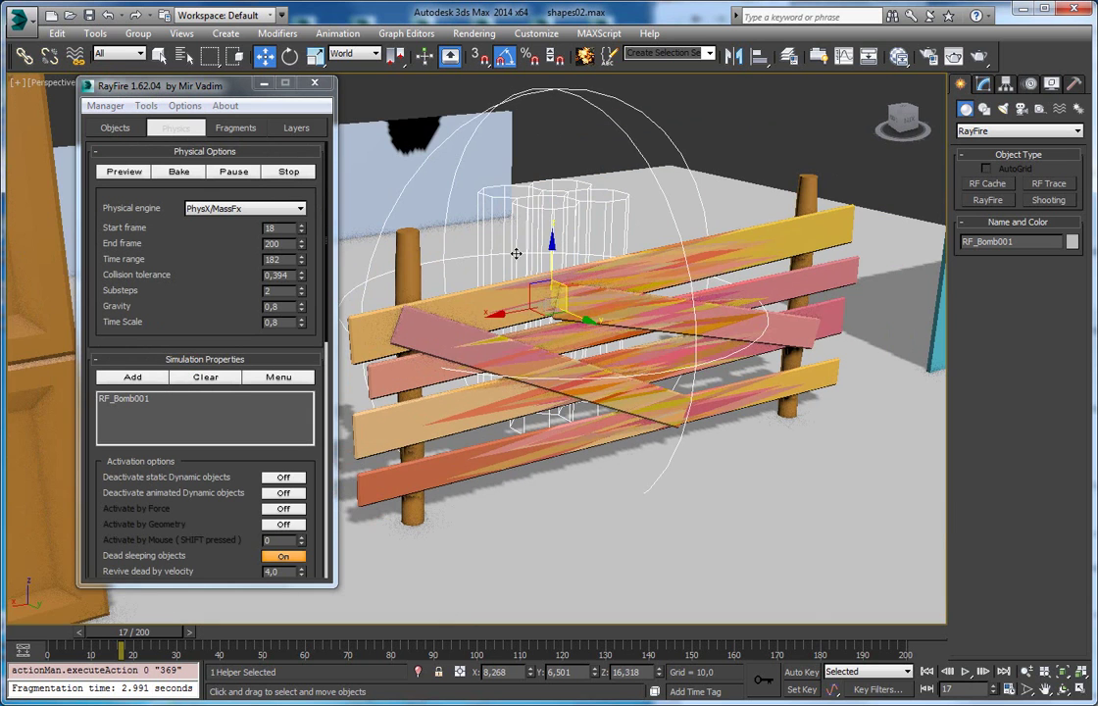
{"action": "left_click", "coordinate": [117, 173]}
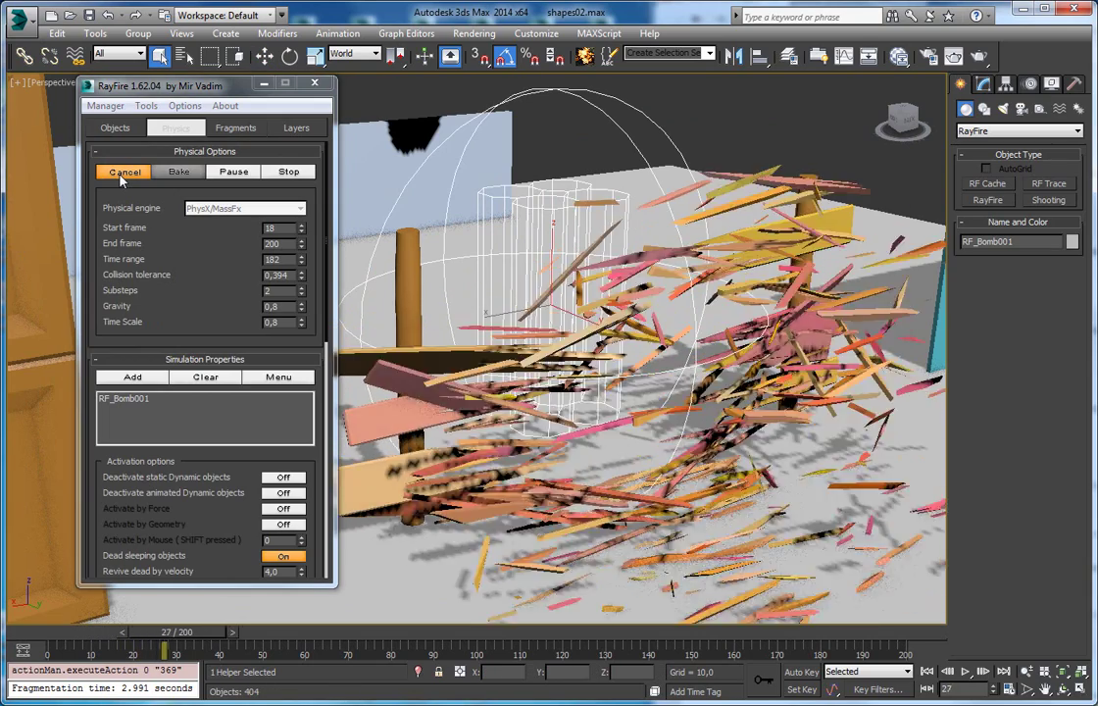
{"action": "left_click", "coordinate": [122, 175]}
Step: Set Revive dead by velocity to 7.0, preview the fence blast, and cancel the preview
{"action": "scroll", "coordinate": [140, 162], "scroll_direction": "down", "scroll_amount": 5}
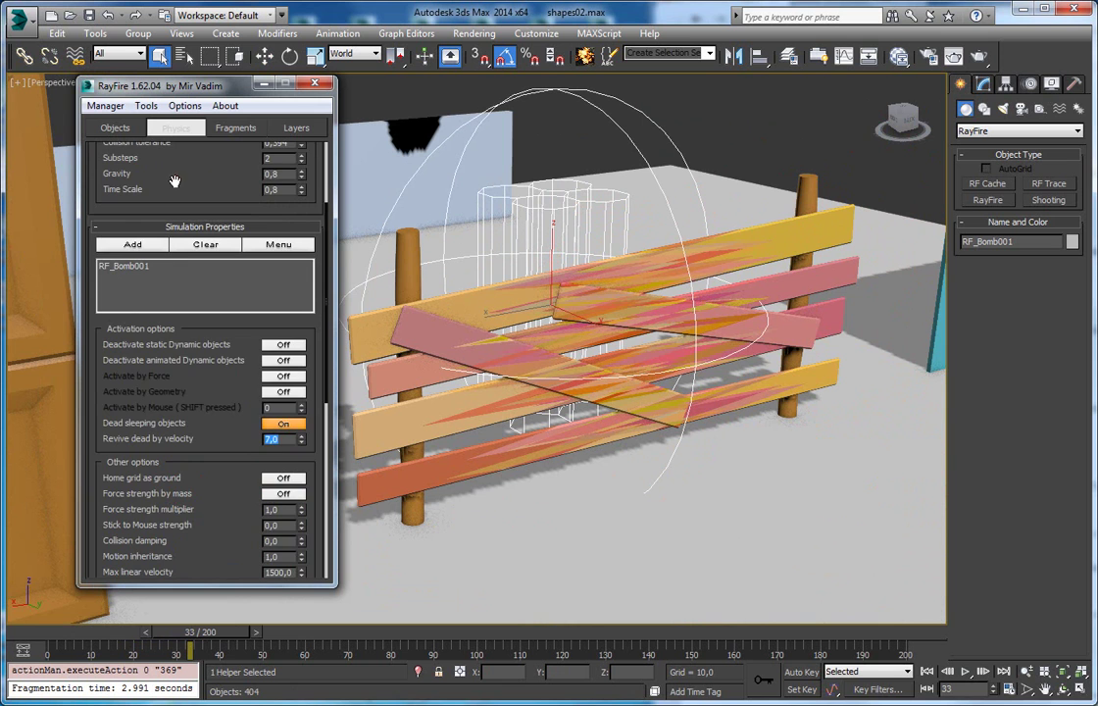
{"action": "left_click_drag", "start_coordinate": [174, 181], "coordinate": [160, 347]}
{"action": "left_click", "coordinate": [141, 167]}
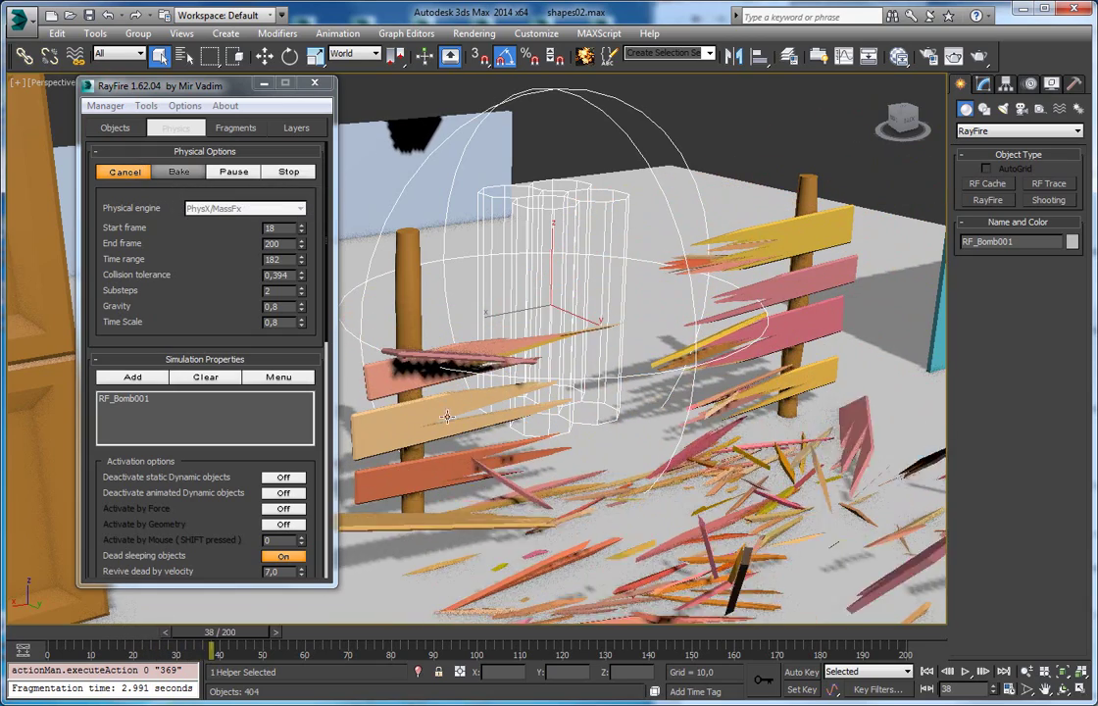
{"action": "left_click", "coordinate": [125, 170]}
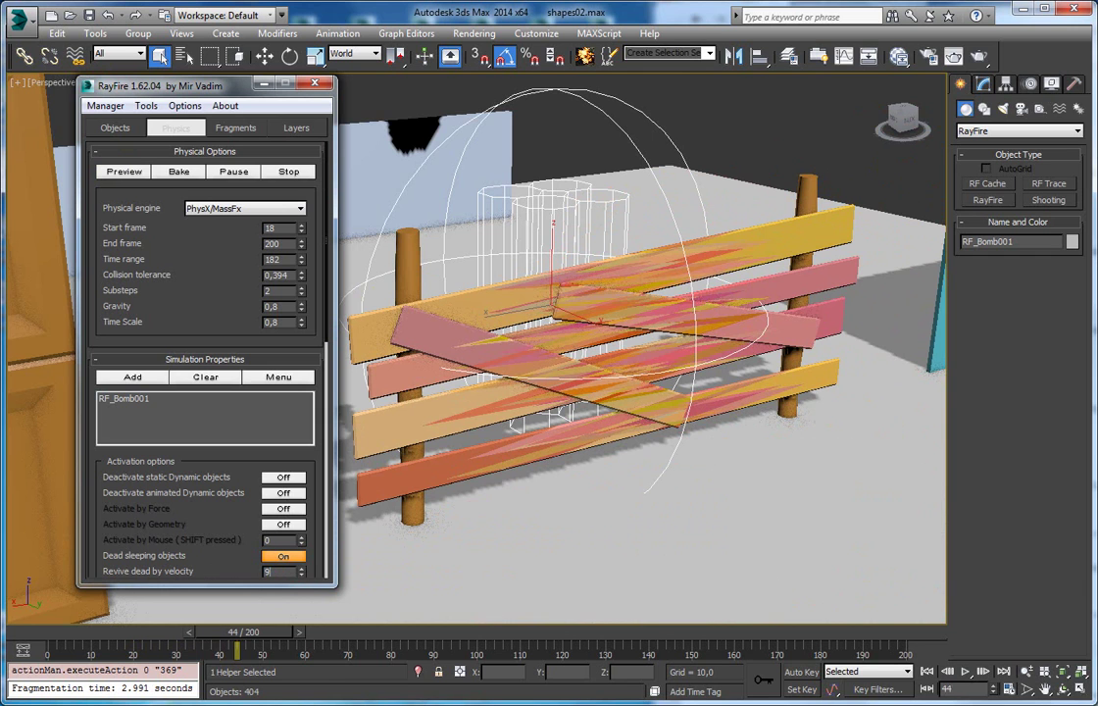
Step: Preview the fence blast with Revive dead by velocity at 9.0, 12.0 and 20.0 in turn, cancelling each preview
{"action": "left_click", "coordinate": [126, 172]}
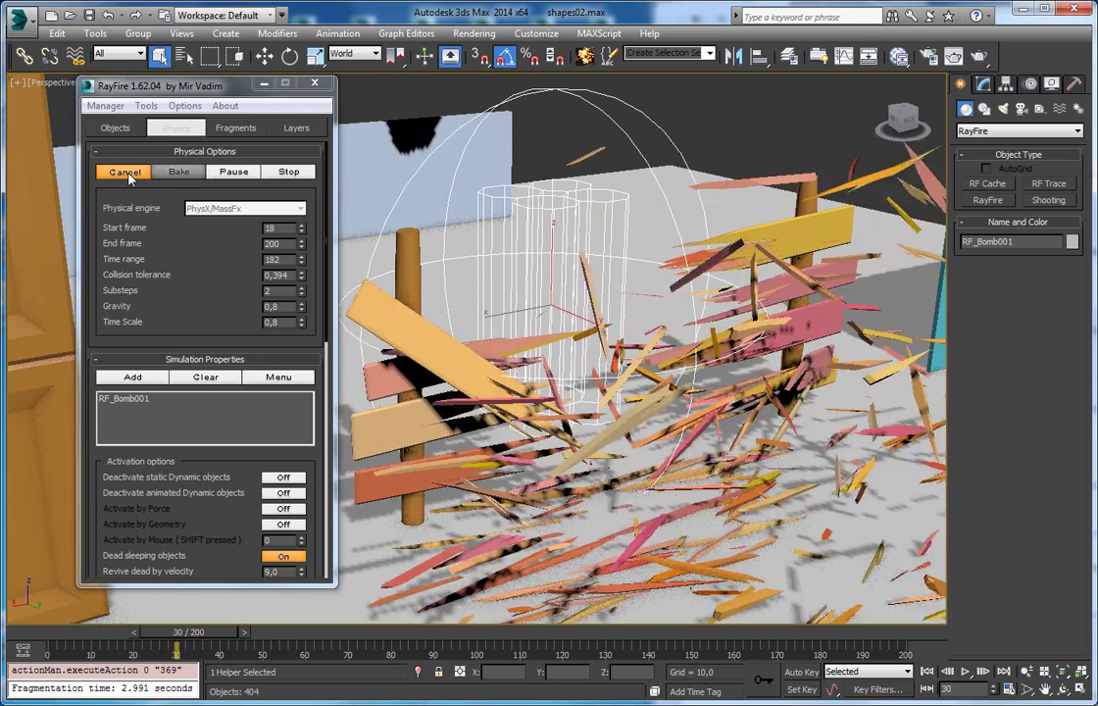
{"action": "left_click", "coordinate": [126, 172]}
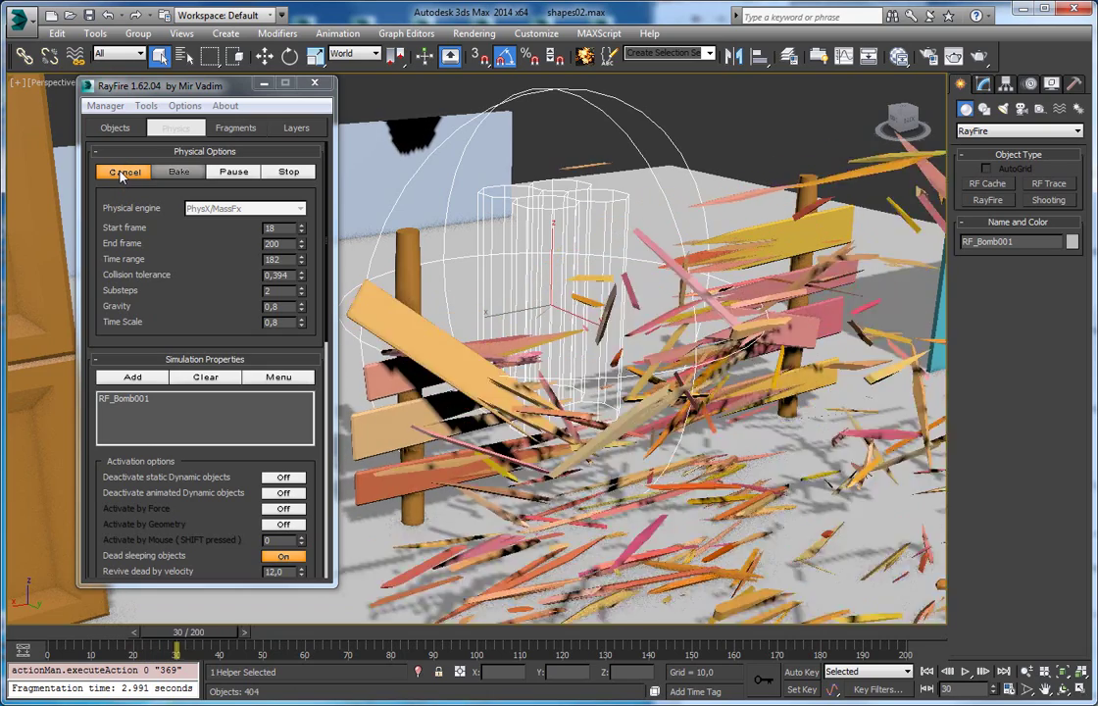
{"action": "left_click", "coordinate": [122, 173]}
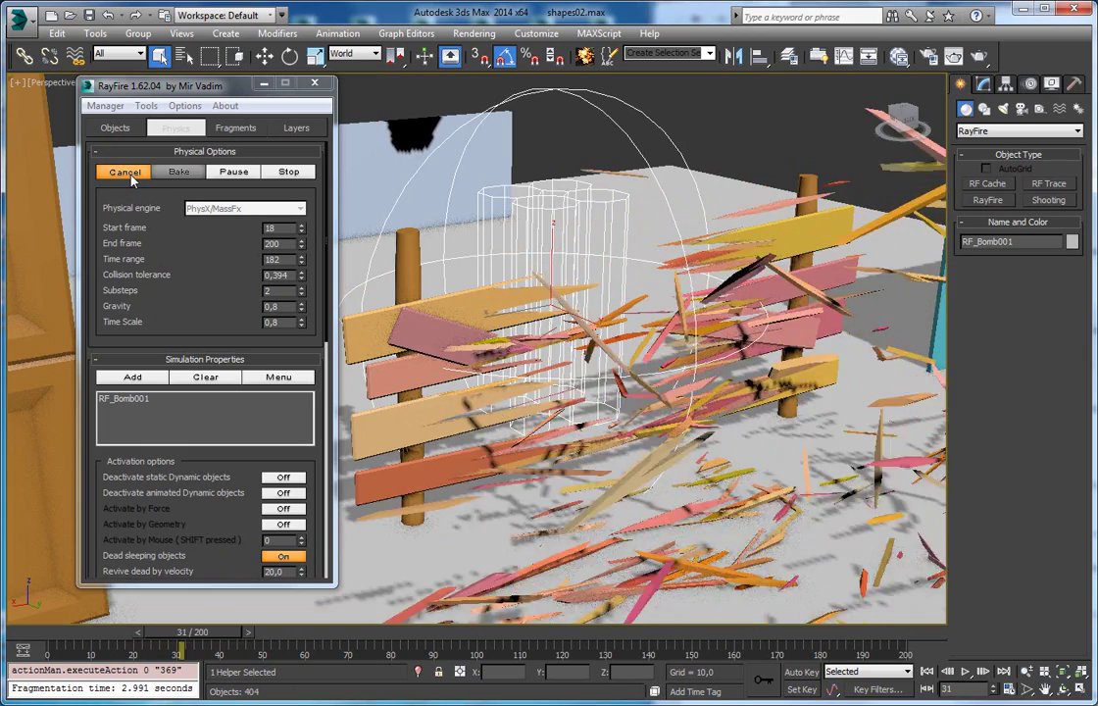
{"action": "middle_click_drag", "start_coordinate": [642, 317], "coordinate": [591, 294], "text": "alt"}
{"action": "scroll", "coordinate": [591, 294], "scroll_direction": "up", "scroll_amount": 3}
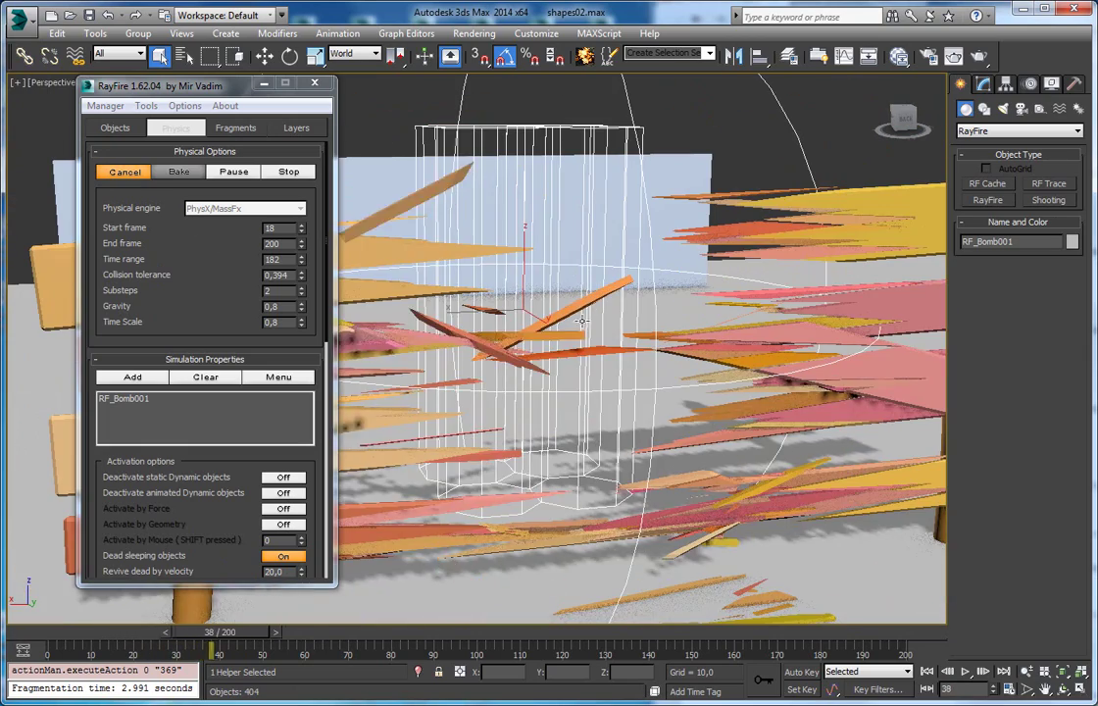
{"action": "left_click", "coordinate": [127, 174]}
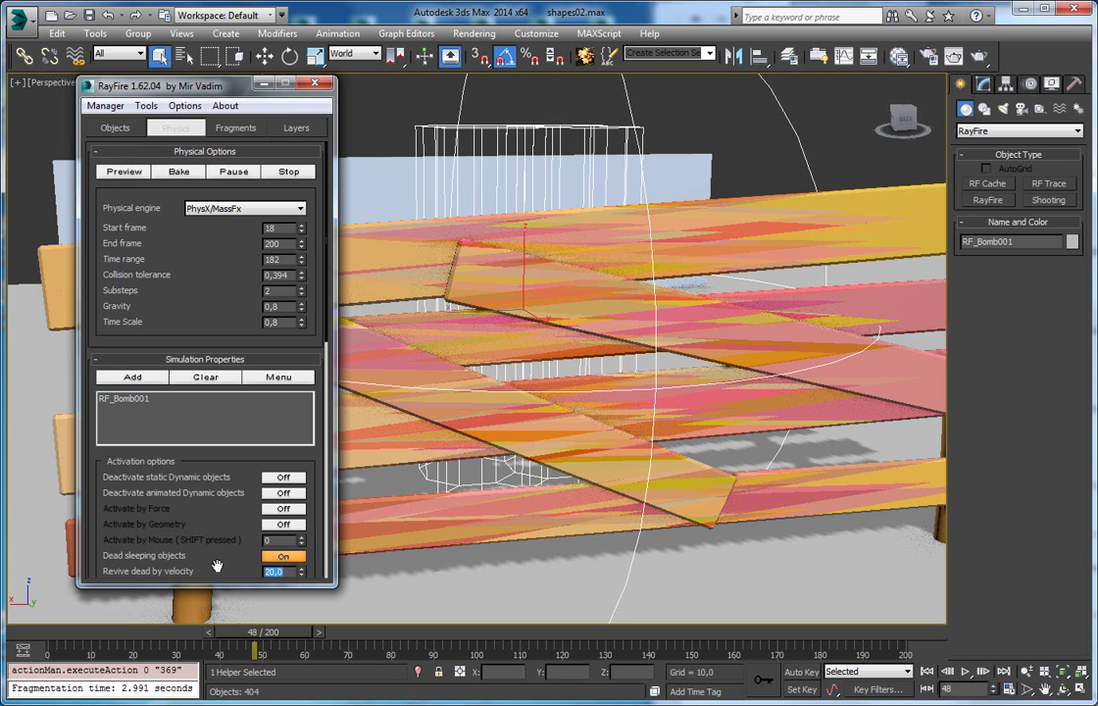
Step: Set Revive dead by velocity to 17.0, run the blast preview while viewing the fence from behind, and stop the simulation
{"action": "left_click", "coordinate": [125, 171]}
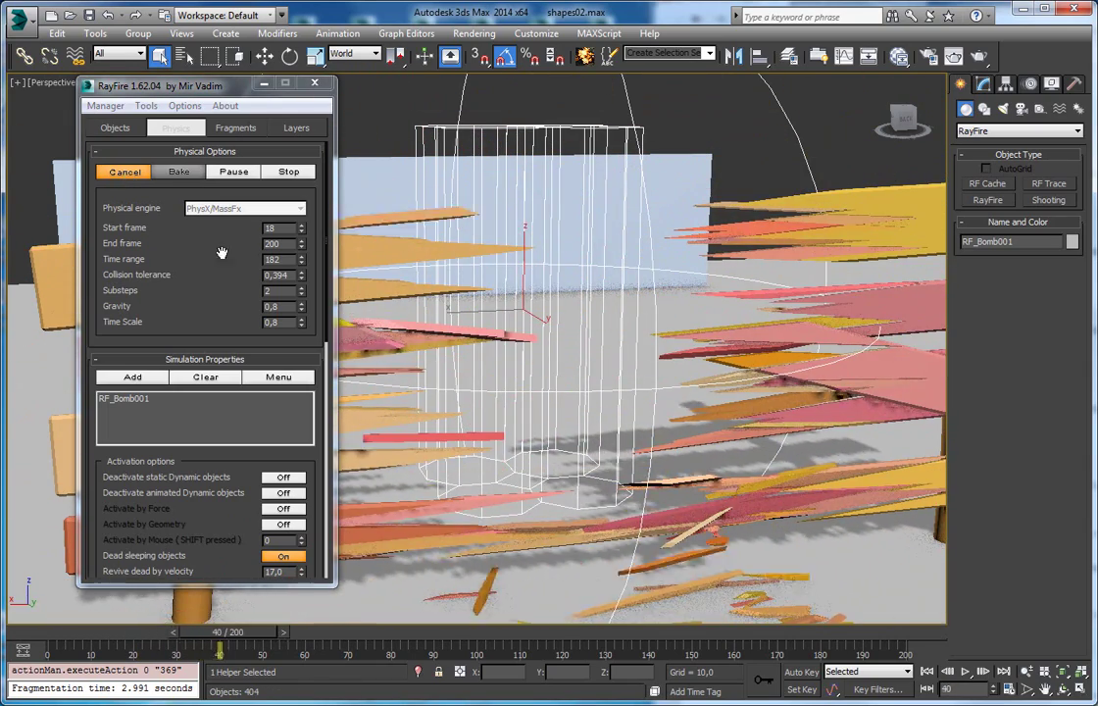
{"action": "scroll", "coordinate": [628, 344], "scroll_direction": "down", "scroll_amount": 5}
{"action": "middle_click_drag", "start_coordinate": [629, 343], "coordinate": [604, 483], "text": "alt"}
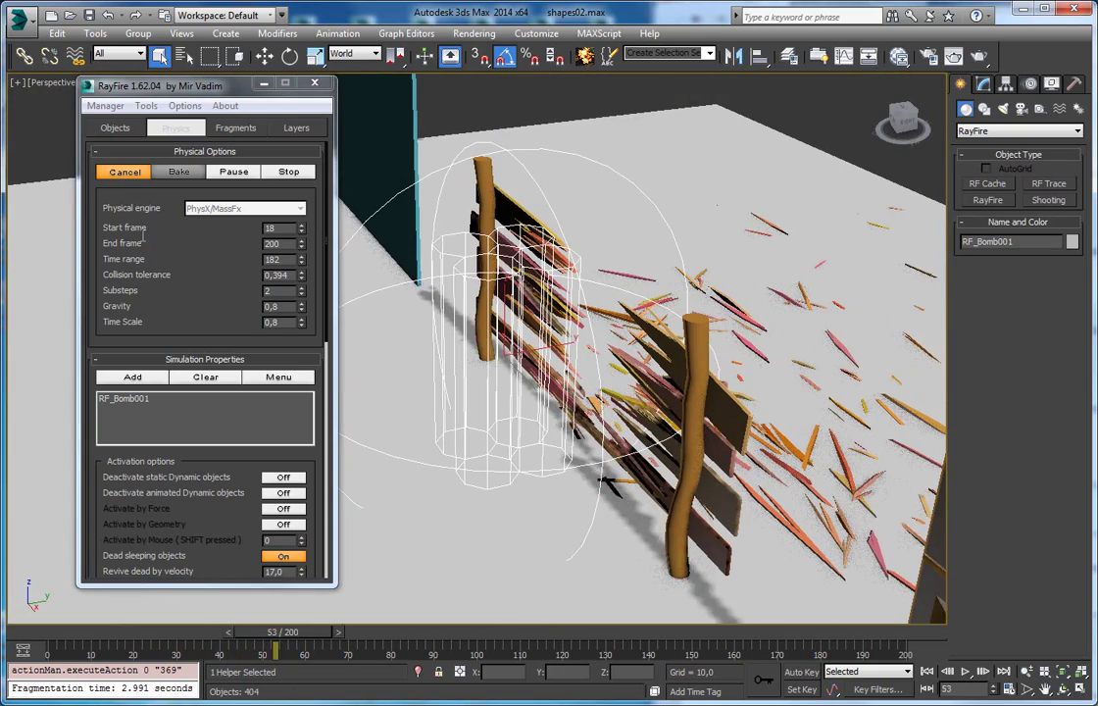
{"action": "left_click", "coordinate": [289, 172]}
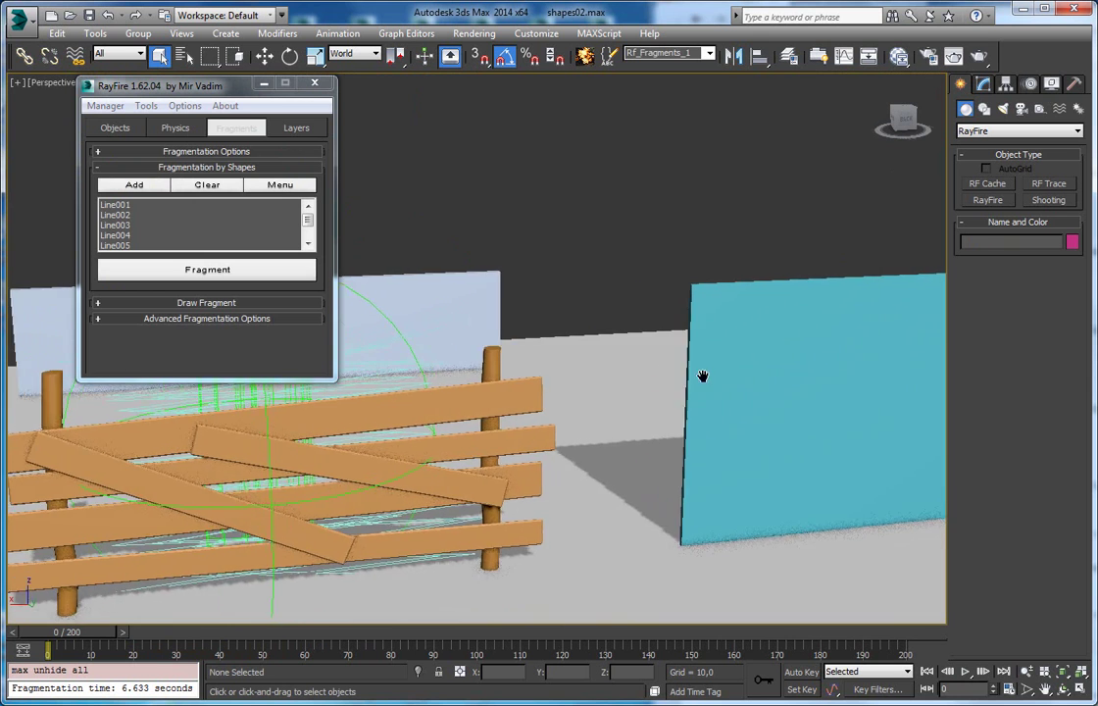
Step: Select the turquoise wall beside the fence and clear RayFire's list of fragmentation shapes
{"action": "middle_click_drag", "start_coordinate": [703, 374], "coordinate": [442, 375], "text": "alt"}
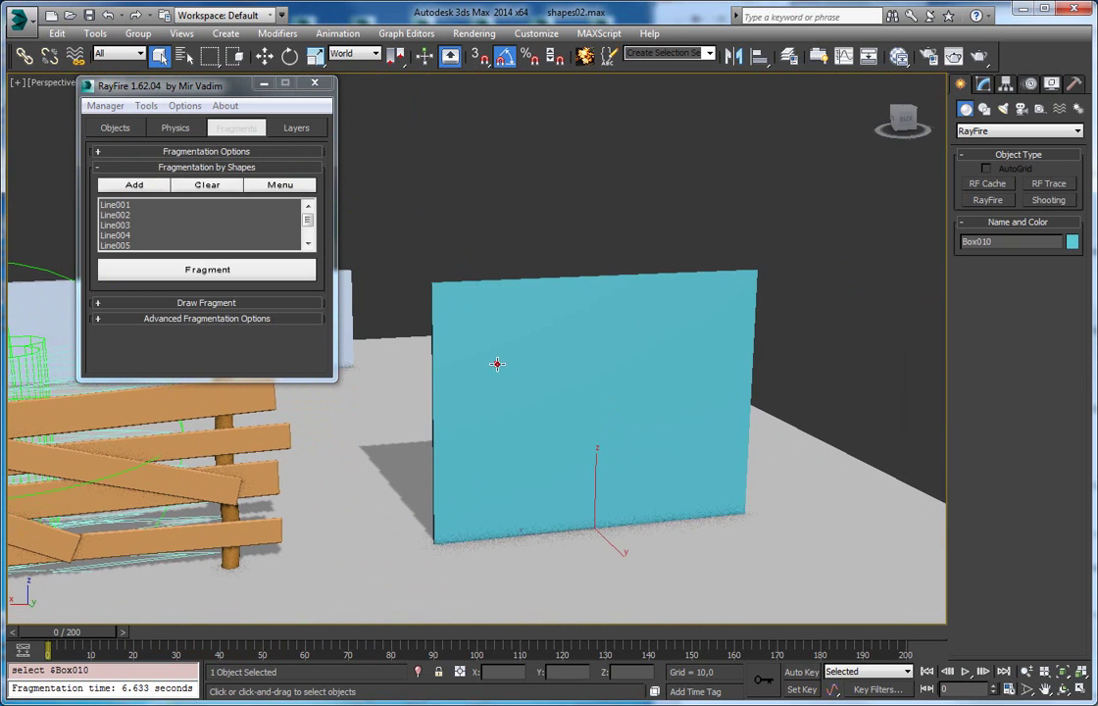
{"action": "key", "text": "F3"}
{"action": "key", "text": "F3"}
{"action": "left_click", "coordinate": [201, 185]}
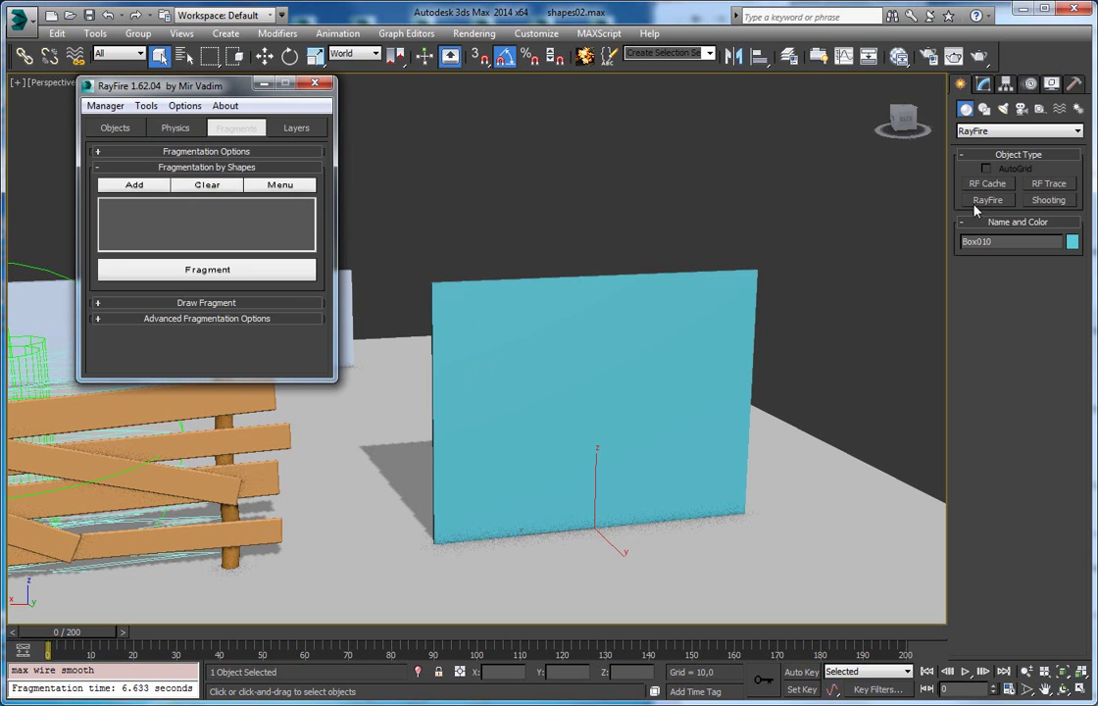
Step: Create an RF Trace plane about 27.6 by 34.9 beside the turquoise wall and raise it to about Z 20.7
{"action": "left_click", "coordinate": [1039, 186]}
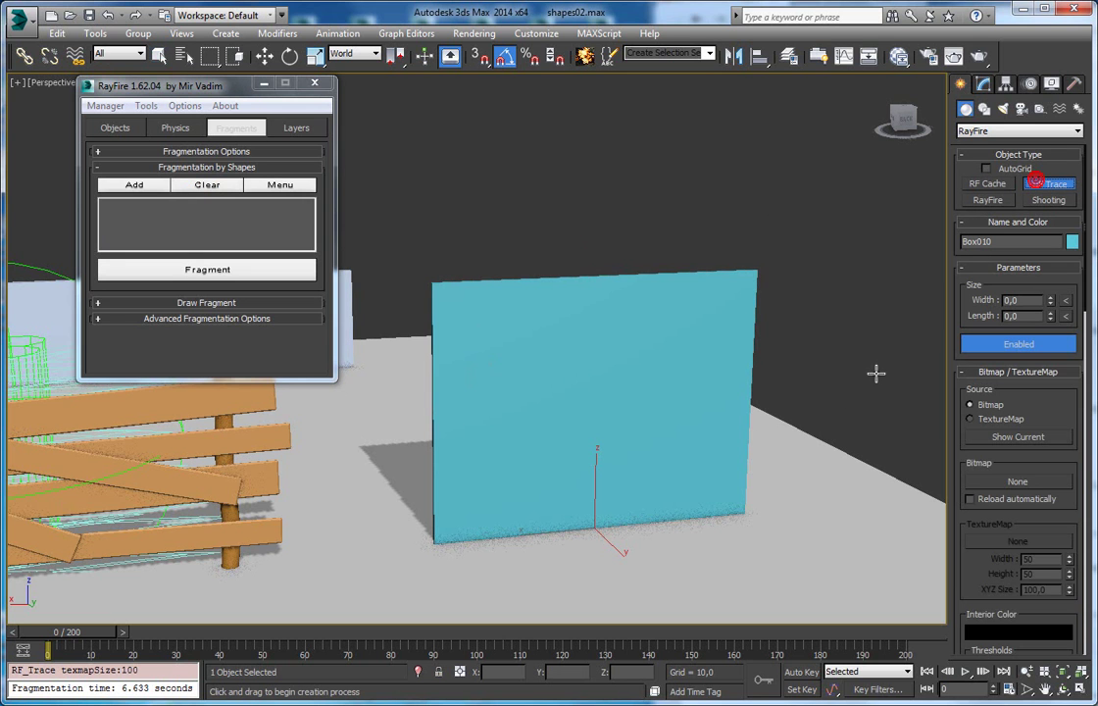
{"action": "middle_click_drag", "start_coordinate": [732, 430], "coordinate": [628, 172]}
{"action": "middle_click_drag", "start_coordinate": [627, 171], "coordinate": [647, 304], "text": "alt"}
{"action": "left_click_drag", "start_coordinate": [647, 292], "coordinate": [577, 643]}
{"action": "key", "text": "F3"}
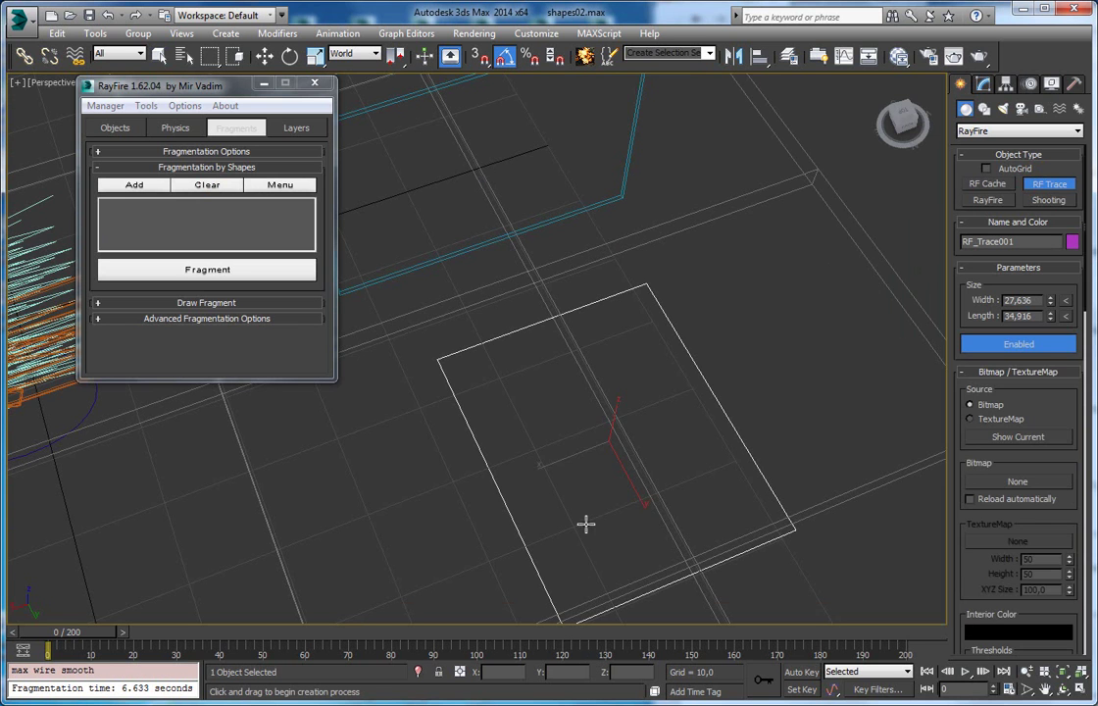
{"action": "key", "text": "w"}
{"action": "left_click_drag", "start_coordinate": [614, 414], "coordinate": [622, 329]}
{"action": "key", "text": "F3"}
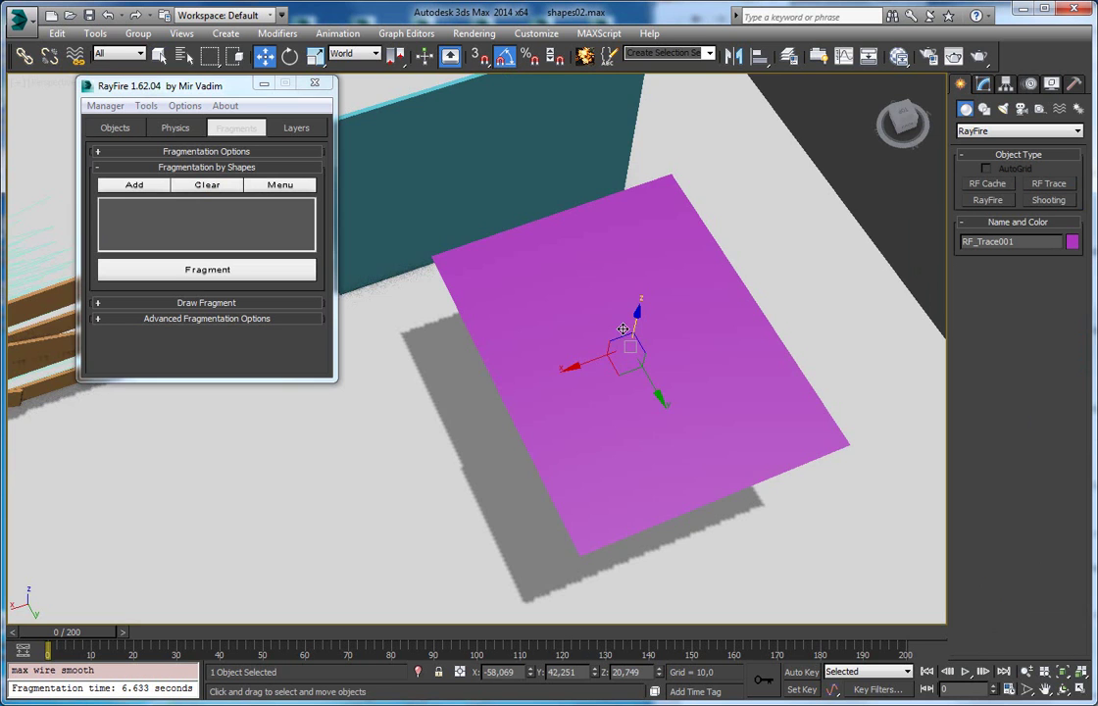
Step: Load homer.jpg from the tuts folder as the trace plane's source bitmap
{"action": "middle_click_drag", "start_coordinate": [604, 375], "coordinate": [755, 275], "text": "alt"}
{"action": "left_click", "coordinate": [980, 84]}
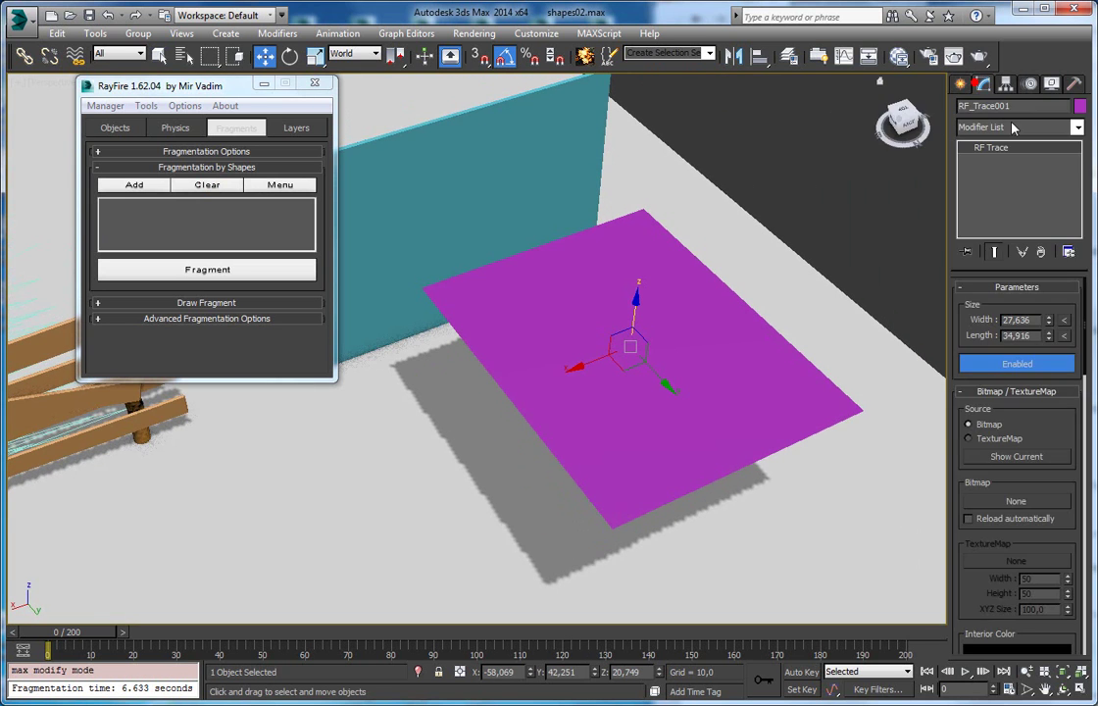
{"action": "scroll", "coordinate": [1037, 425], "scroll_direction": "down", "scroll_amount": 2}
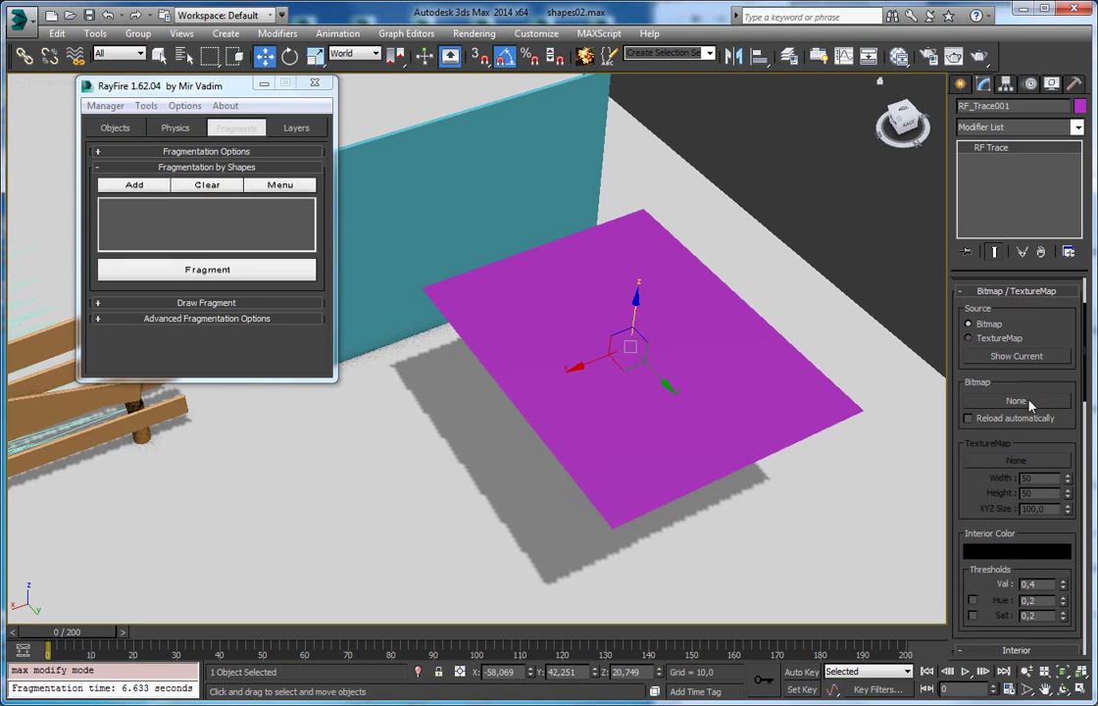
{"action": "left_click", "coordinate": [1020, 401]}
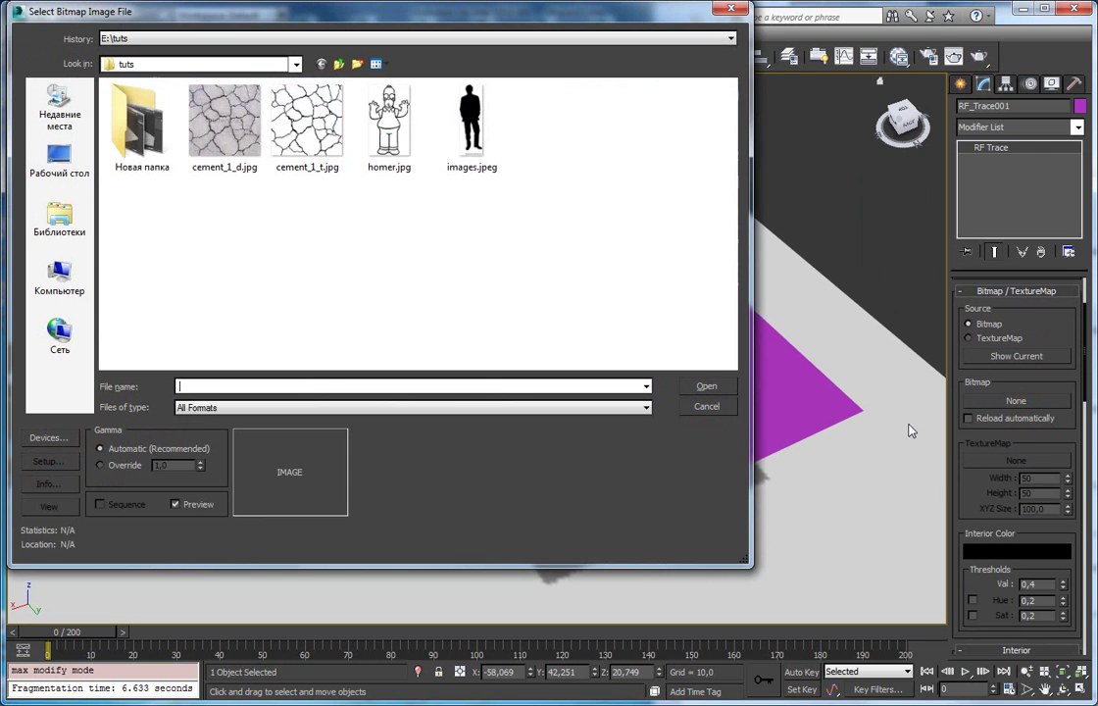
{"action": "left_click", "coordinate": [390, 119]}
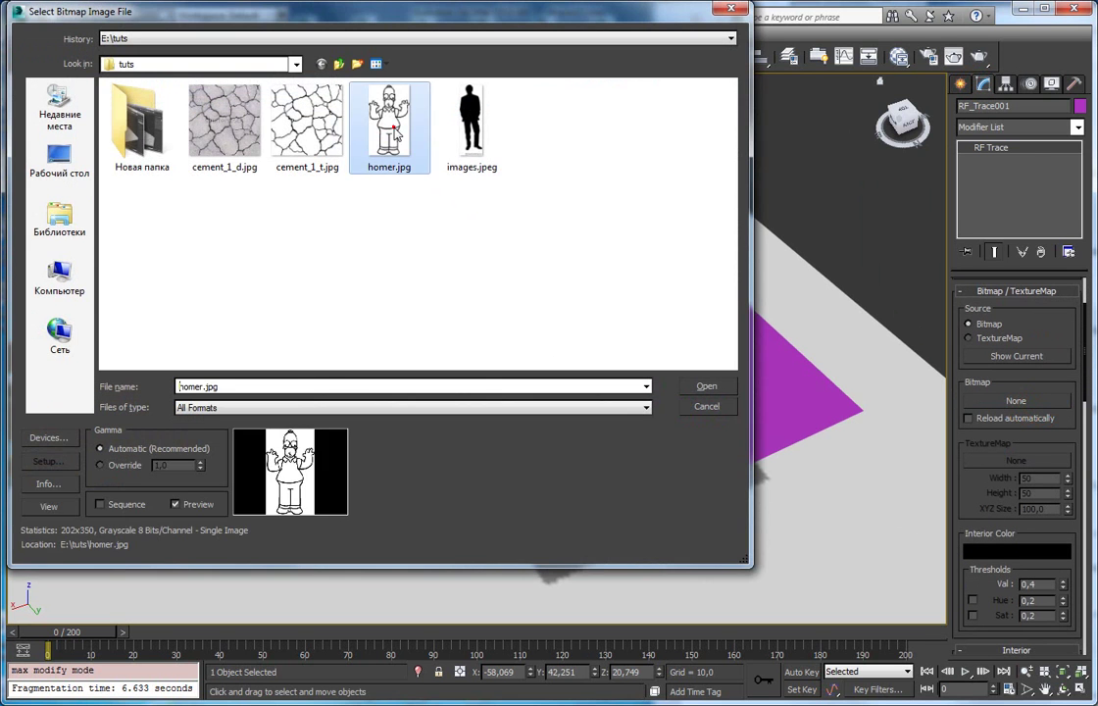
{"action": "left_click", "coordinate": [720, 385]}
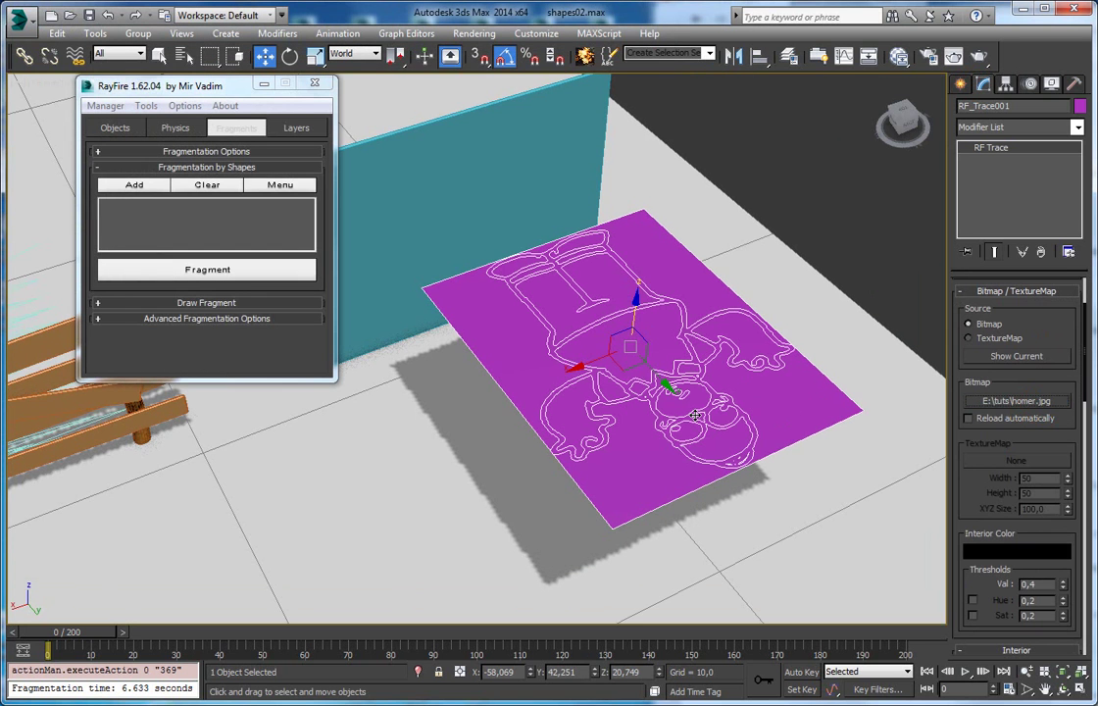
Step: Rotate the trace plane 180 degrees about Z and match its width to the bitmap's proportions, 20.152
{"action": "key", "text": "e"}
{"action": "left_click_drag", "start_coordinate": [686, 397], "coordinate": [751, 412]}
{"action": "left_click_drag", "start_coordinate": [1039, 314], "coordinate": [1041, 449]}
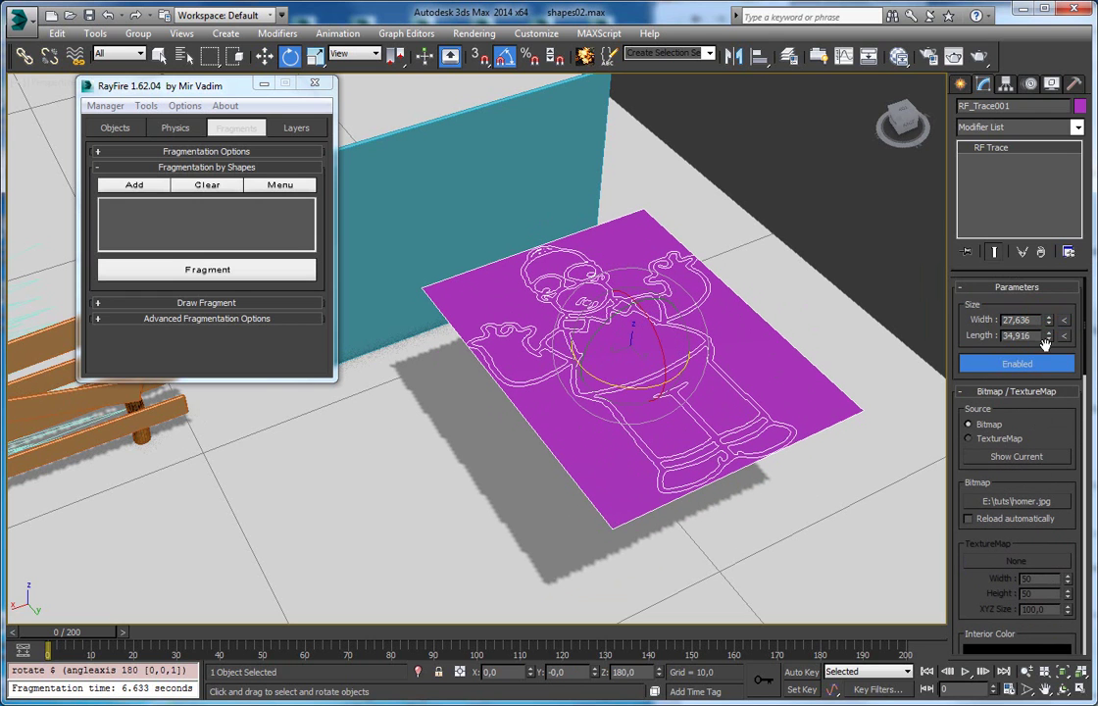
{"action": "left_click_drag", "start_coordinate": [1067, 324], "coordinate": [1066, 328]}
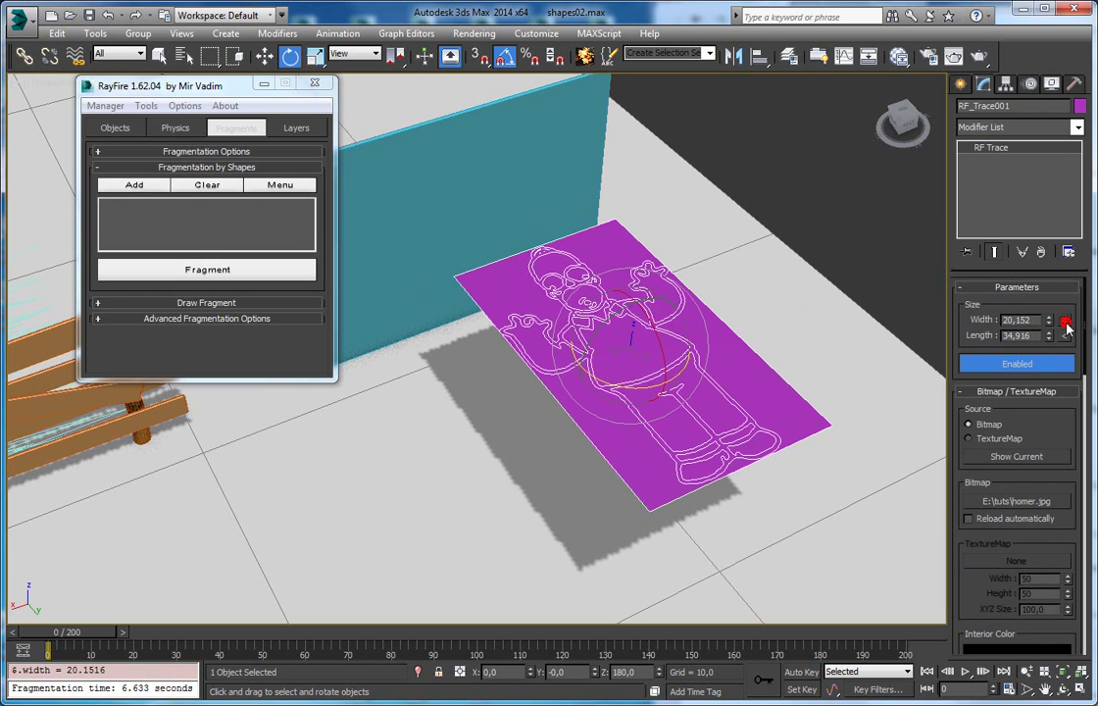
Step: Stand the trace plane upright in front of the turquoise wall at about X -55.0, Y 42.3, Z 19.1
{"action": "middle_click_drag", "start_coordinate": [615, 318], "coordinate": [603, 242], "text": "alt"}
{"action": "key", "text": "e"}
{"action": "left_click_drag", "start_coordinate": [646, 310], "coordinate": [677, 376]}
{"action": "middle_click_drag", "start_coordinate": [573, 346], "coordinate": [610, 322], "text": "alt"}
{"action": "key", "text": "r"}
{"action": "left_click_drag", "start_coordinate": [637, 327], "coordinate": [631, 373]}
{"action": "mouse_move", "coordinate": [659, 334]}
{"action": "middle_mouse_down", "text": "alt"}
{"action": "mouse_move", "coordinate": [588, 332]}
{"action": "mouse_move", "coordinate": [604, 323]}
{"action": "middle_mouse_up", "text": "alt"}
{"action": "key", "text": "w"}
{"action": "left_click_drag", "start_coordinate": [606, 324], "coordinate": [575, 341]}
{"action": "middle_click_drag", "start_coordinate": [584, 343], "coordinate": [643, 344], "text": "alt"}
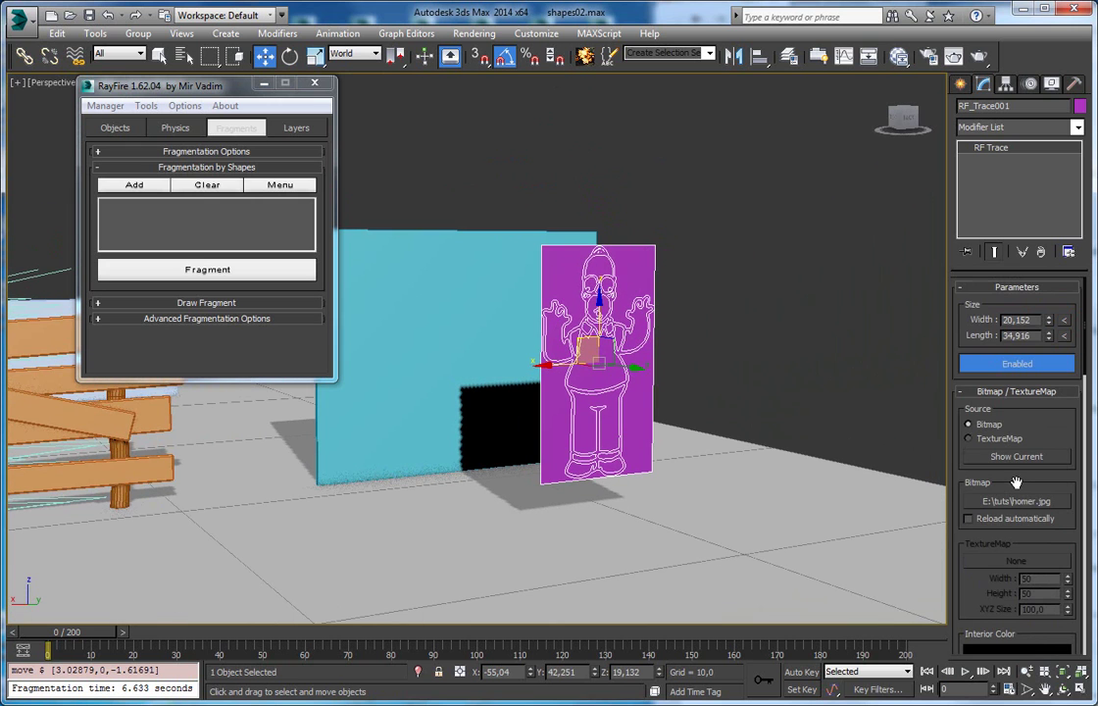
Step: Create a spline shape from the trace, shift it along X, and move the trace plane aside to about X -80.9
{"action": "scroll", "coordinate": [1016, 482], "scroll_direction": "down", "scroll_amount": 10}
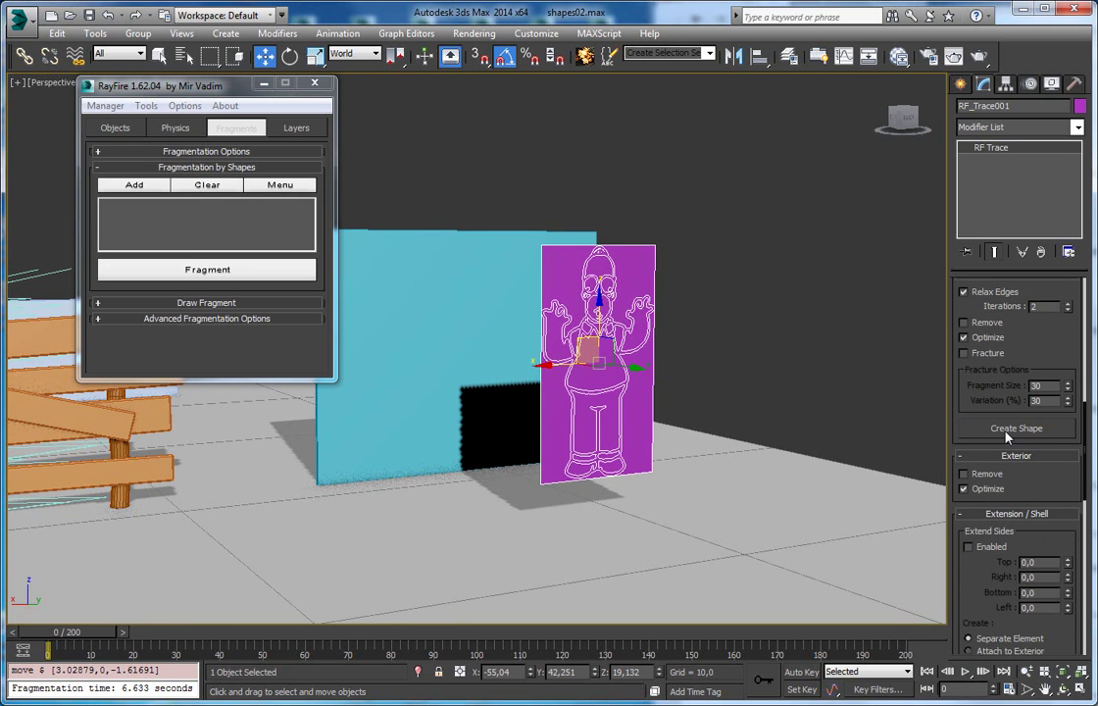
{"action": "left_click", "coordinate": [1013, 431]}
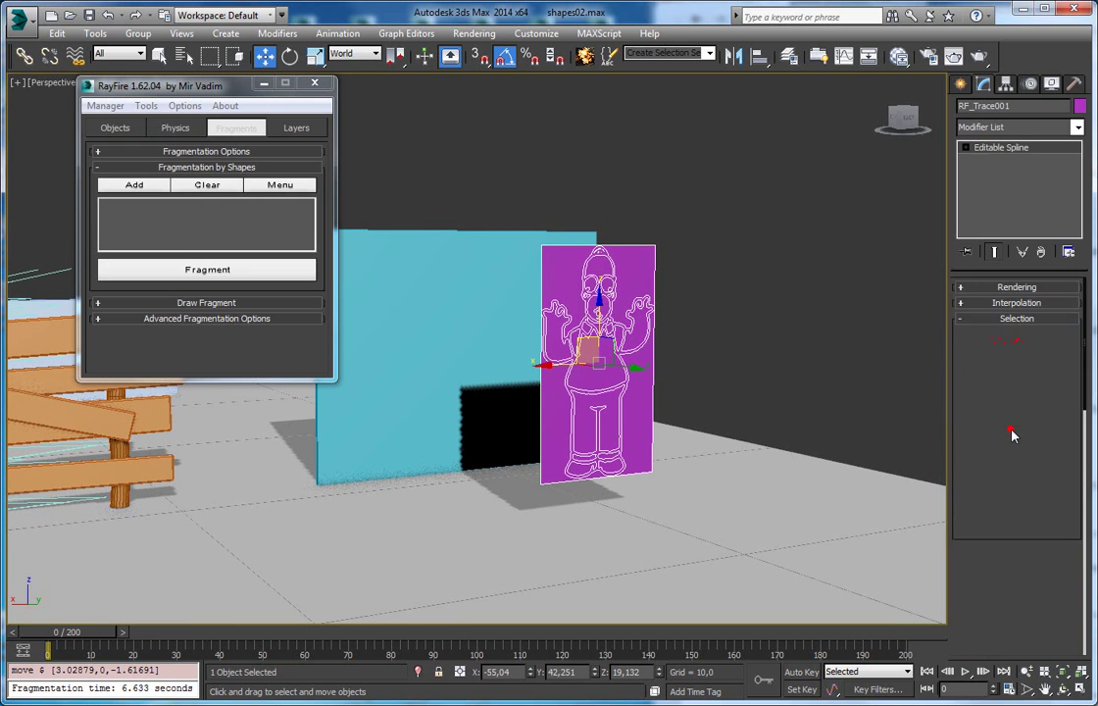
{"action": "left_click_drag", "start_coordinate": [567, 363], "coordinate": [439, 365]}
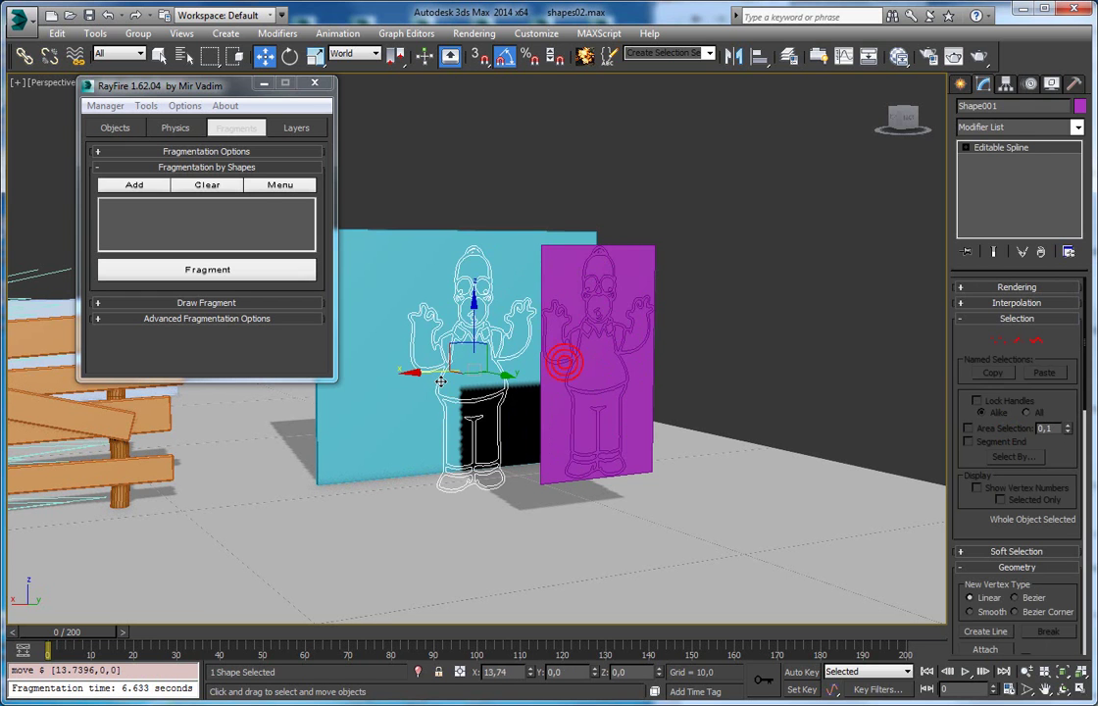
{"action": "left_click", "coordinate": [567, 358]}
{"action": "left_click_drag", "start_coordinate": [565, 363], "coordinate": [765, 355]}
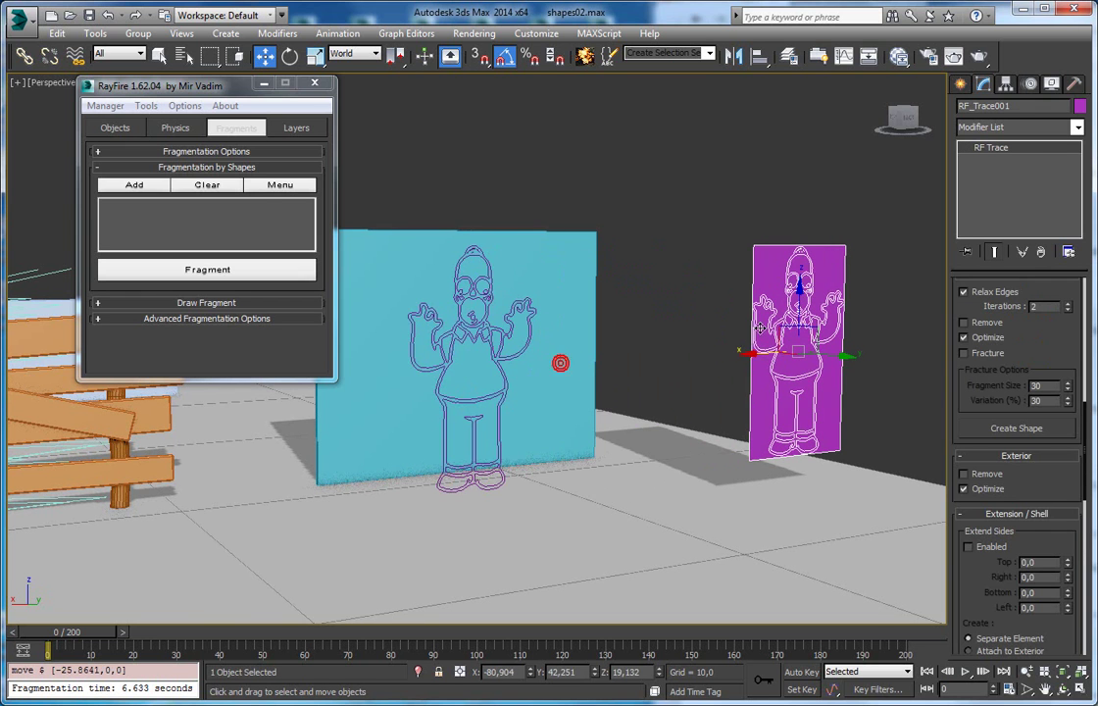
Step: Move the traced figure shape back along X to about -54.4, in front of the turquoise wall
{"action": "left_click", "coordinate": [475, 320]}
{"action": "middle_click_drag", "start_coordinate": [475, 319], "coordinate": [452, 370], "text": "alt"}
{"action": "left_click_drag", "start_coordinate": [428, 370], "coordinate": [576, 369]}
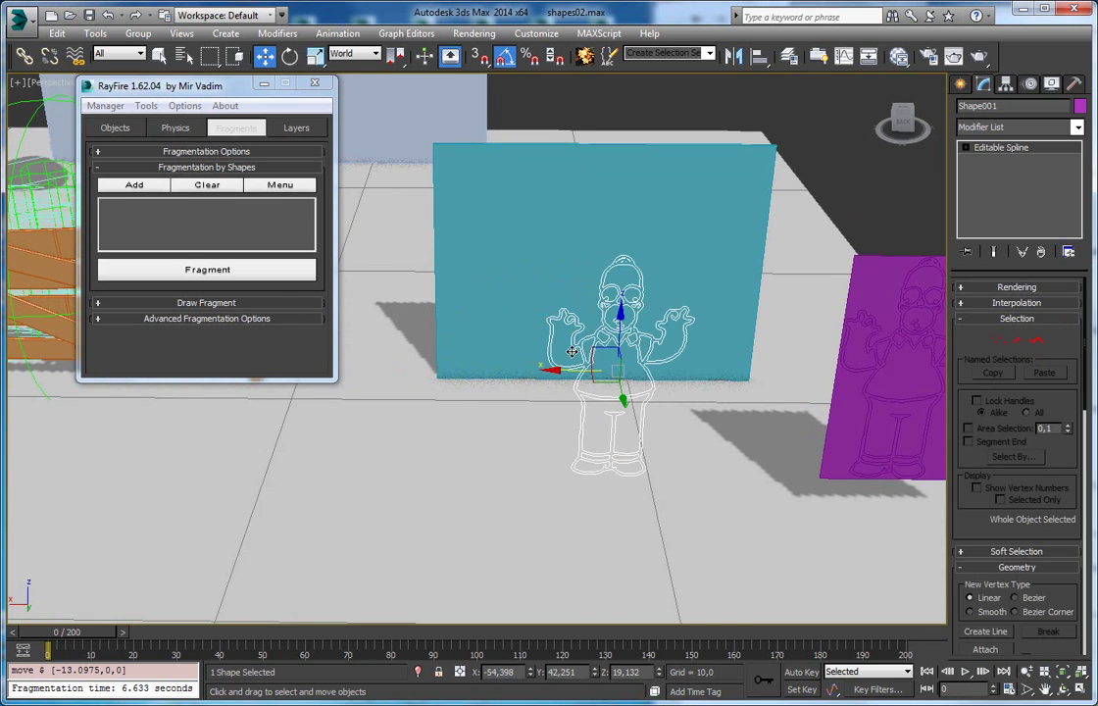
Step: Delete every spline of the traced figure shape except its outer silhouette outline
{"action": "scroll", "coordinate": [570, 354], "scroll_direction": "up", "scroll_amount": 3}
{"action": "middle_click_drag", "start_coordinate": [686, 333], "coordinate": [568, 316]}
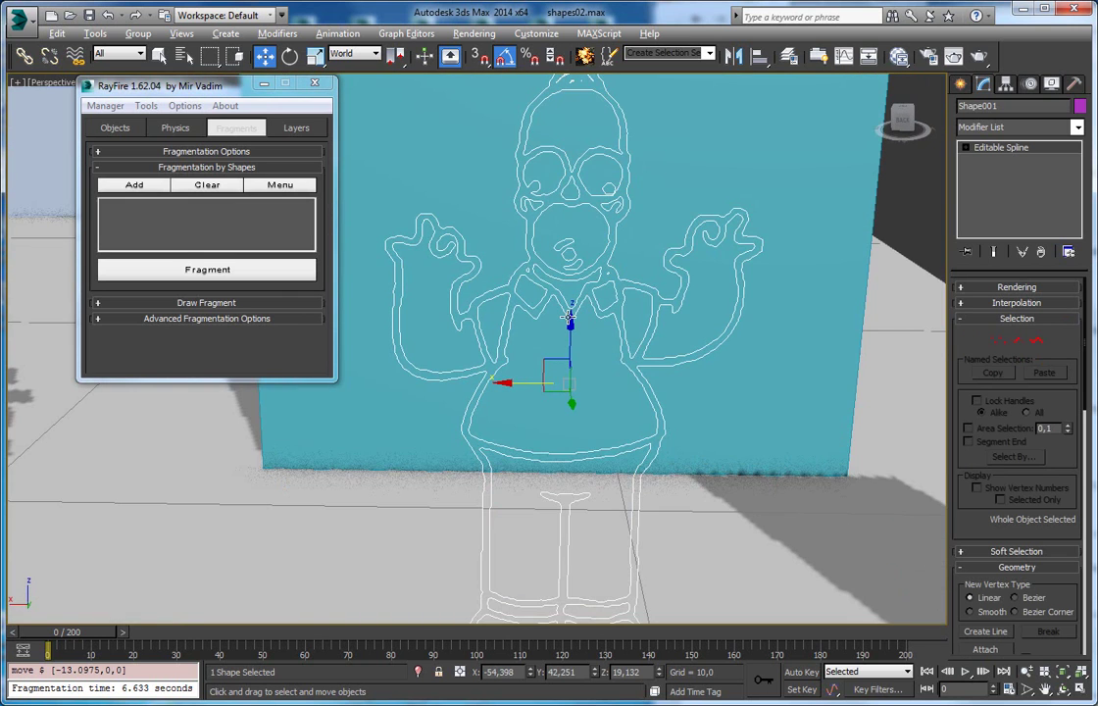
{"action": "left_click", "coordinate": [1037, 341]}
{"action": "key", "text": "ctrl+a"}
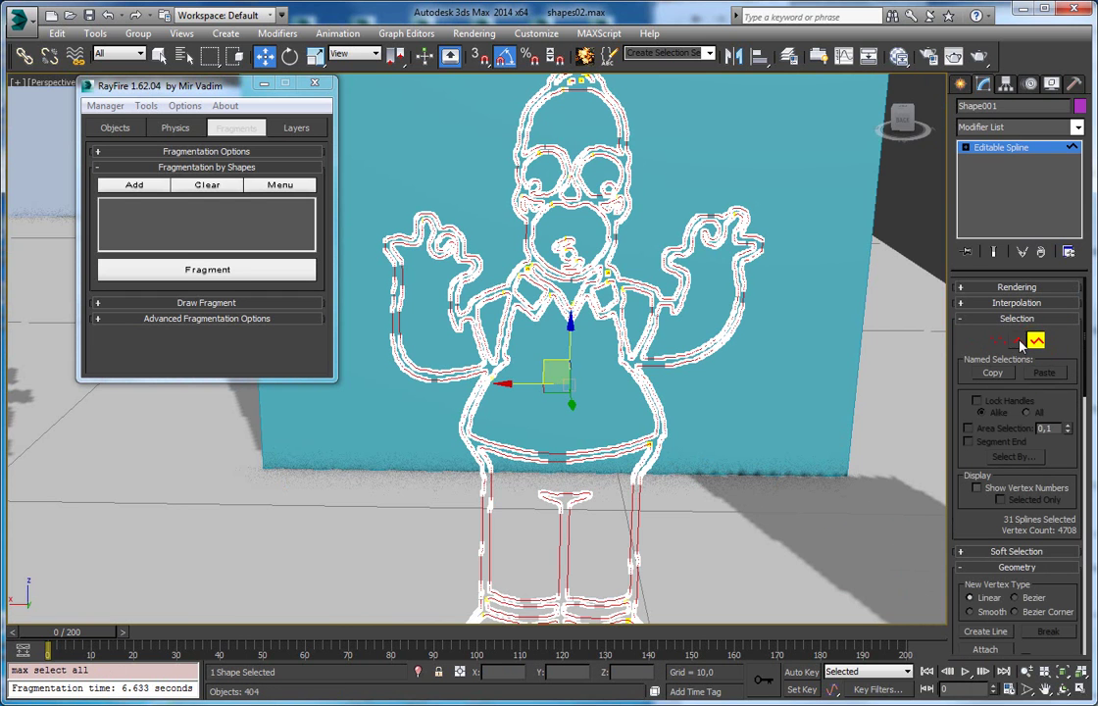
{"action": "left_click", "coordinate": [391, 323], "text": "alt"}
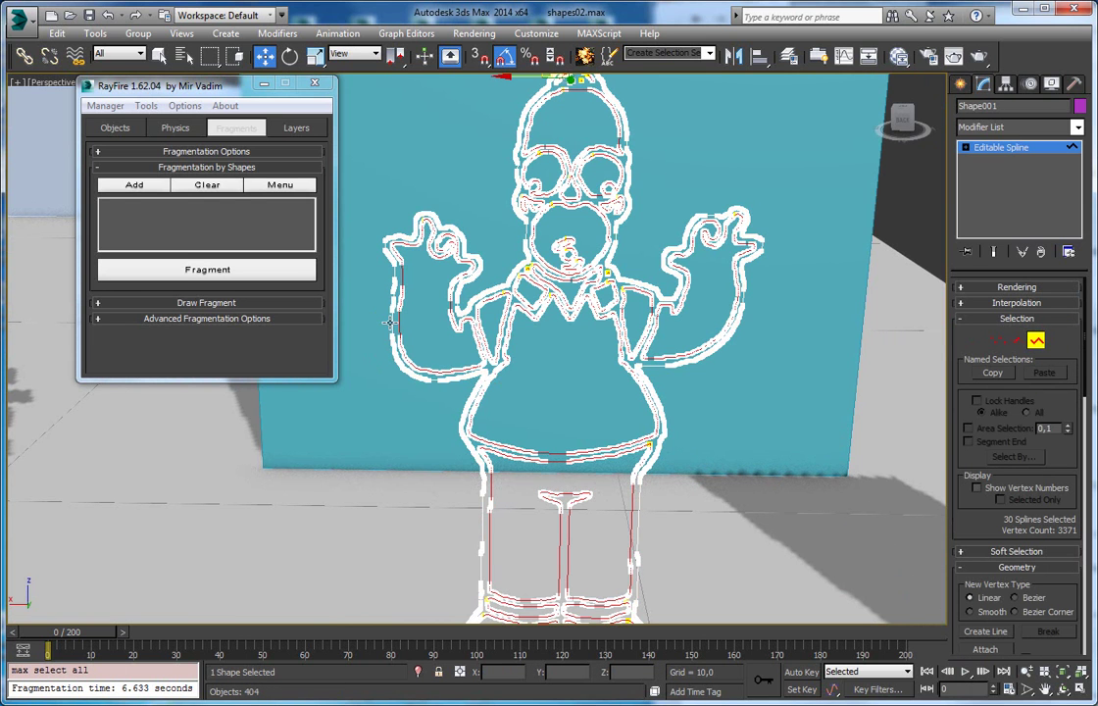
{"action": "middle_click_drag", "start_coordinate": [474, 437], "coordinate": [471, 359]}
{"action": "key", "text": "Delete"}
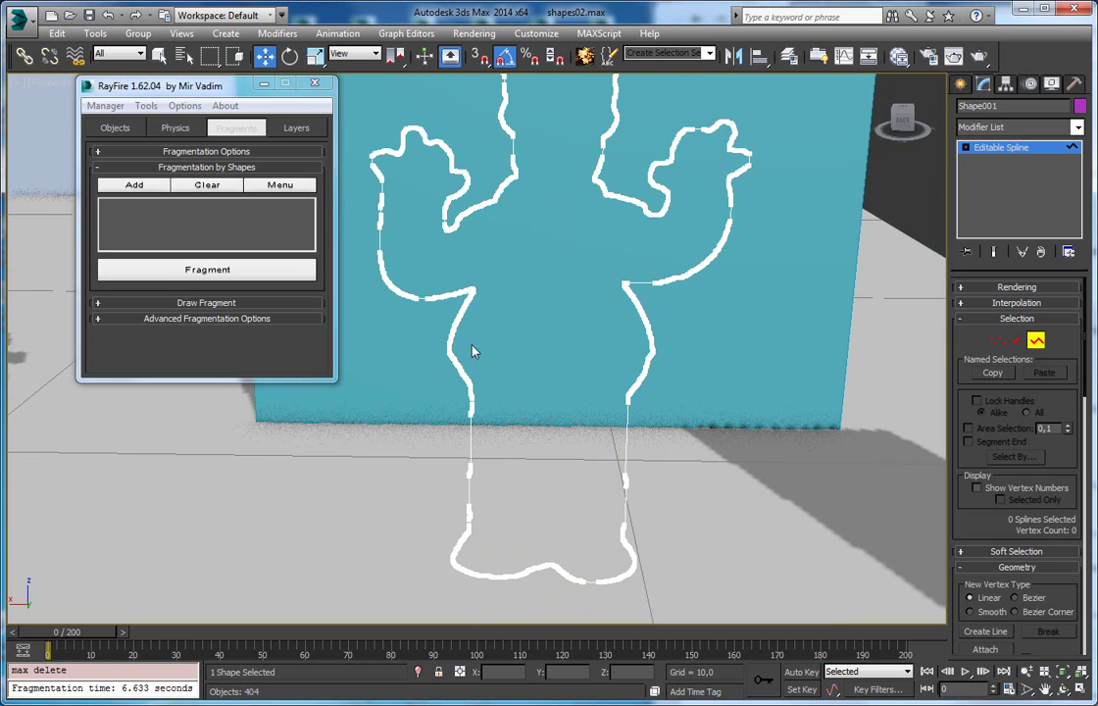
{"action": "scroll", "coordinate": [497, 309], "scroll_direction": "up", "scroll_amount": 2}
{"action": "left_click", "coordinate": [1036, 339]}
Step: Add the figure outline to the Fragmentation by Shapes list and move it about -29.5 along its local Z onto the turquoise wall
{"action": "middle_click_drag", "start_coordinate": [448, 324], "coordinate": [500, 304], "text": "alt"}
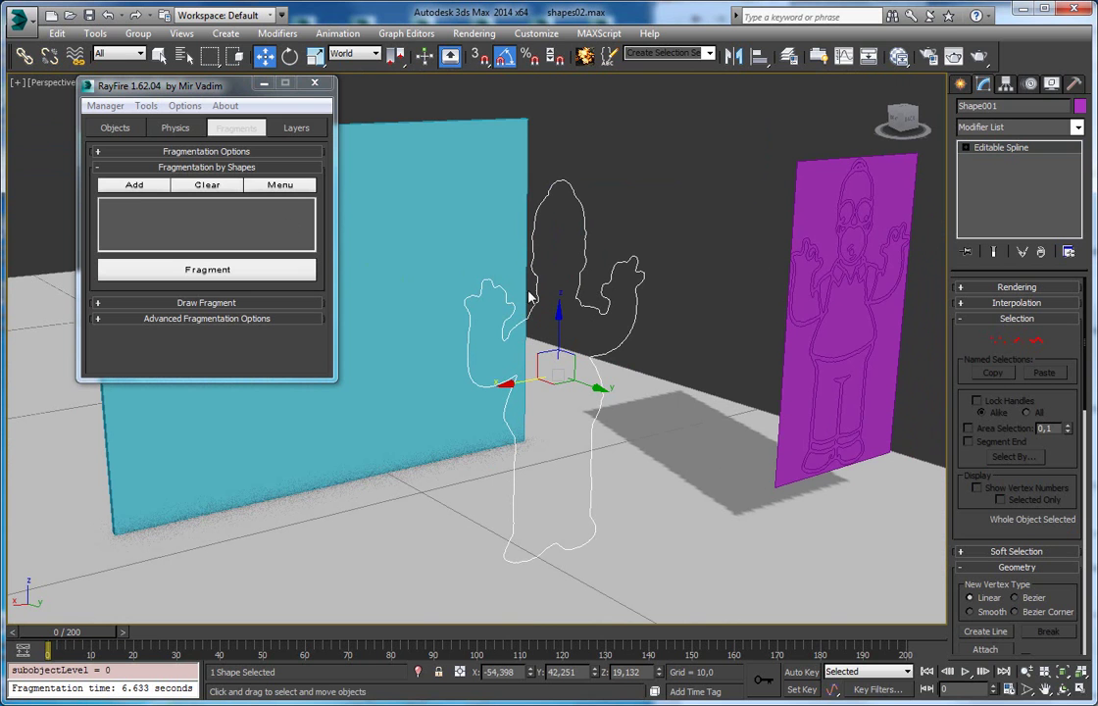
{"action": "left_click", "coordinate": [136, 186]}
{"action": "right_click", "coordinate": [546, 350]}
{"action": "left_click", "coordinate": [578, 330]}
{"action": "middle_click_drag", "start_coordinate": [595, 387], "coordinate": [619, 413], "text": "alt"}
{"action": "scroll", "coordinate": [613, 406], "scroll_direction": "down", "scroll_amount": 3}
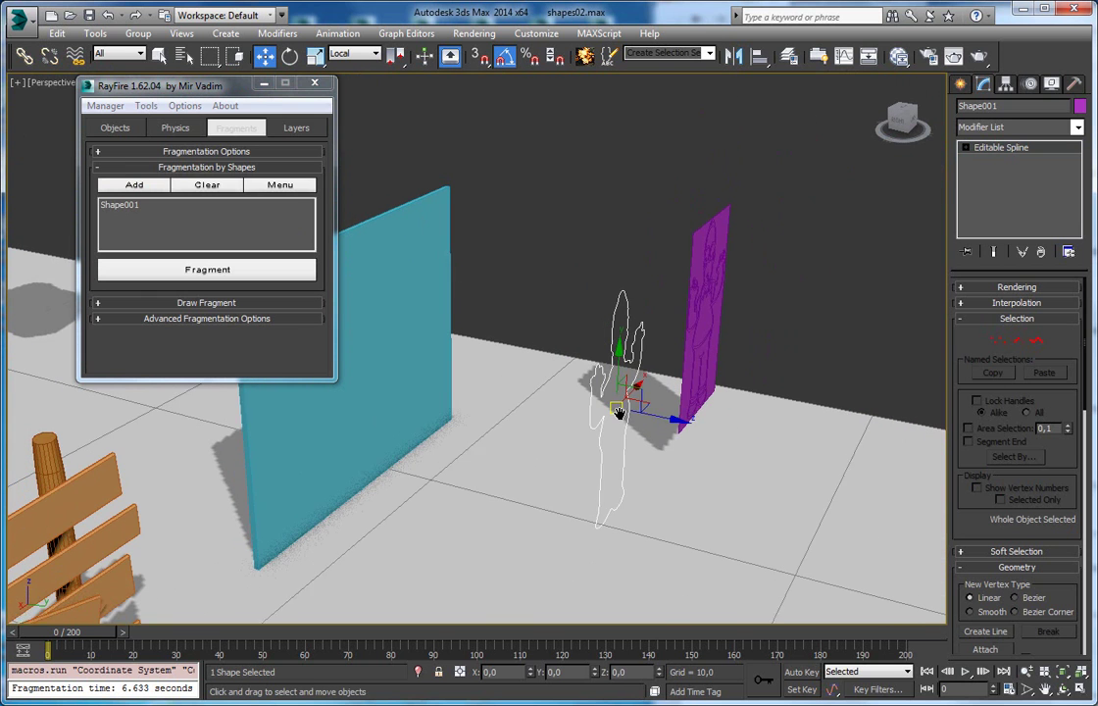
{"action": "left_click_drag", "start_coordinate": [618, 412], "coordinate": [404, 372]}
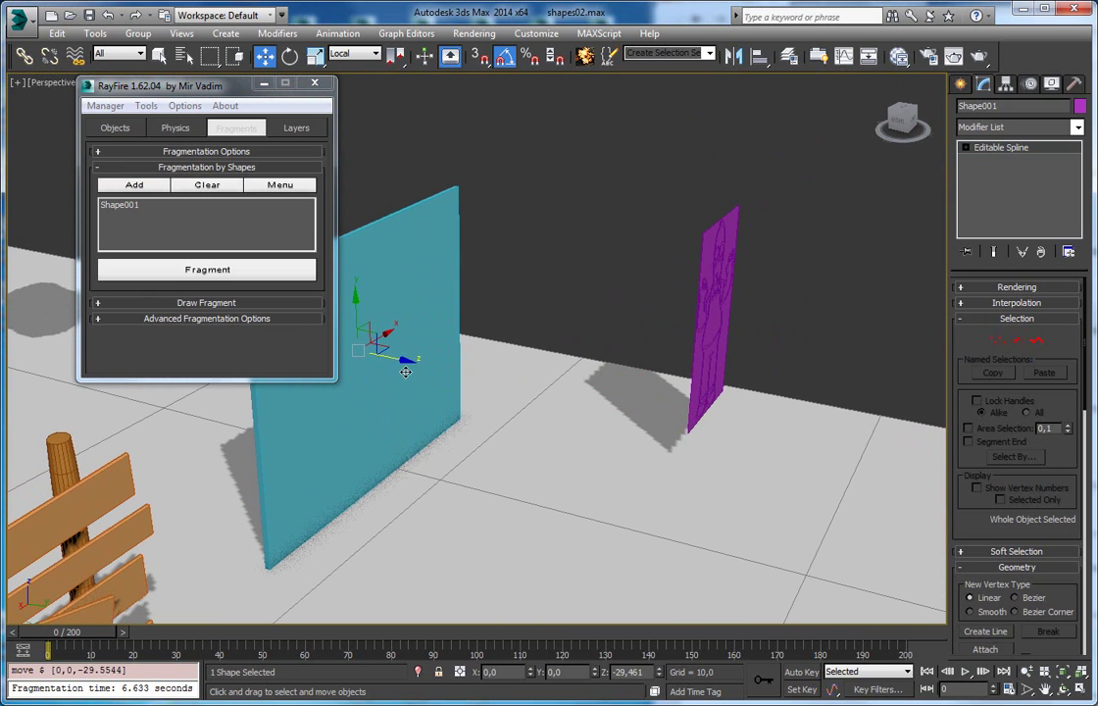
{"action": "middle_click_drag", "start_coordinate": [407, 370], "coordinate": [613, 412], "text": "alt"}
Step: Replace the contents of RayFire's dynamic objects list with the turquoise wall
{"action": "left_click", "coordinate": [539, 404]}
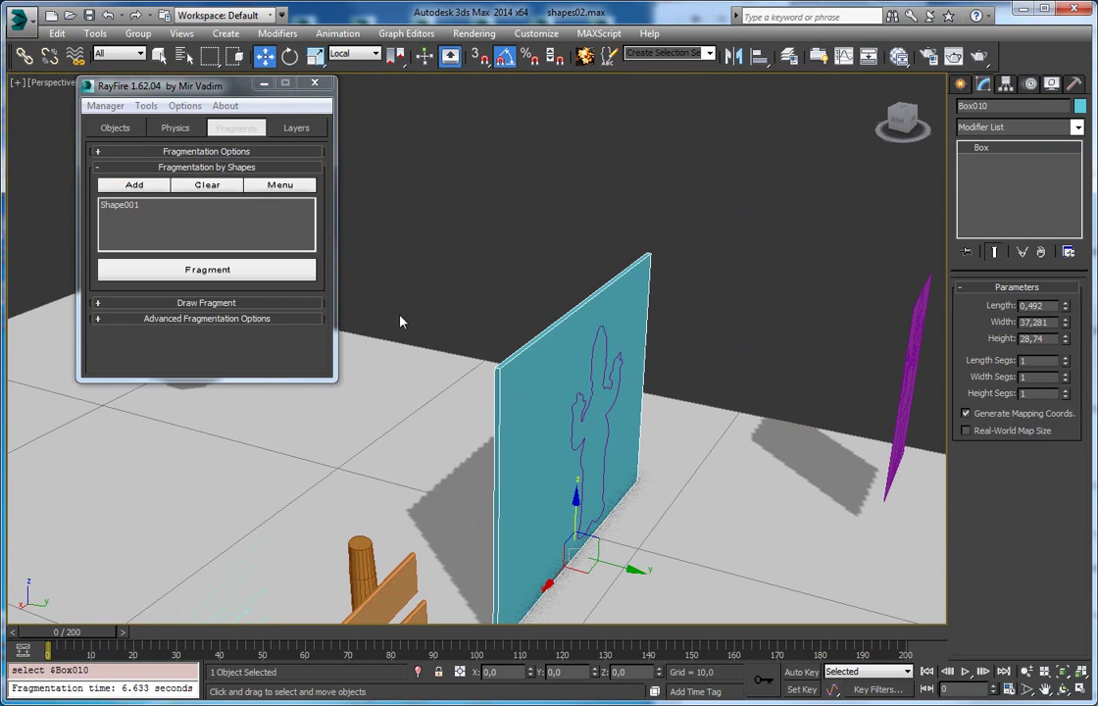
{"action": "left_click", "coordinate": [111, 128]}
{"action": "left_click", "coordinate": [197, 171]}
{"action": "left_click", "coordinate": [145, 172]}
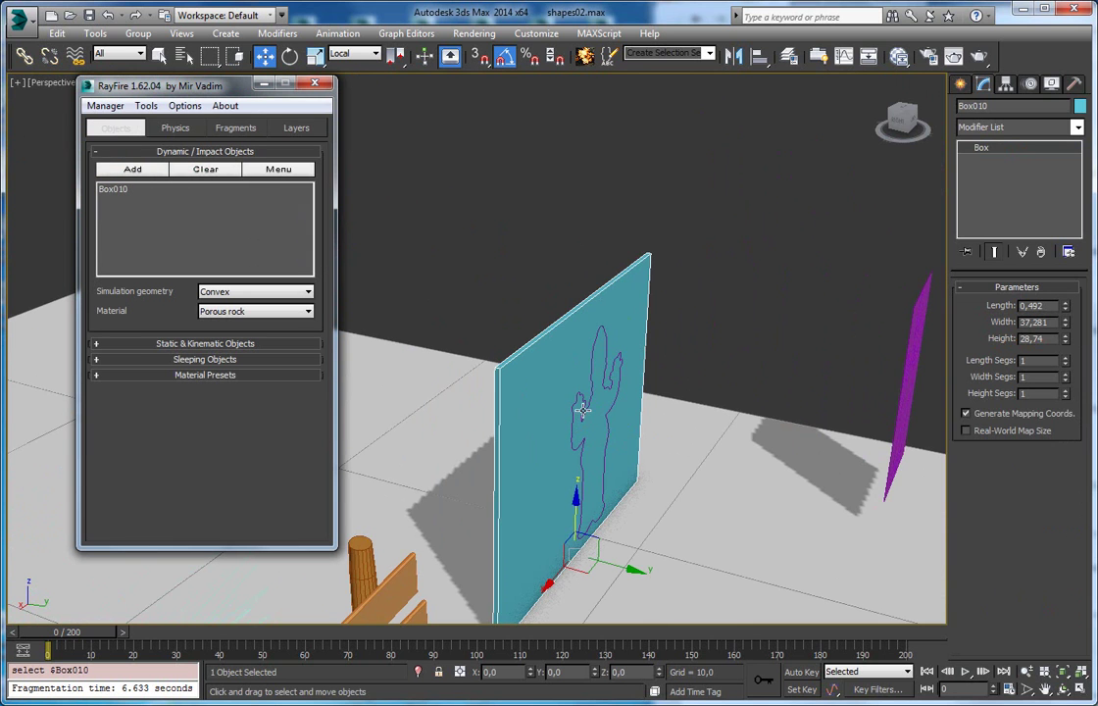
Step: Fragment the turquoise wall by the figure outline shape
{"action": "left_click", "coordinate": [238, 129]}
{"action": "middle_click_drag", "start_coordinate": [545, 258], "coordinate": [471, 258], "text": "alt"}
{"action": "scroll", "coordinate": [470, 258], "scroll_direction": "up", "scroll_amount": 3}
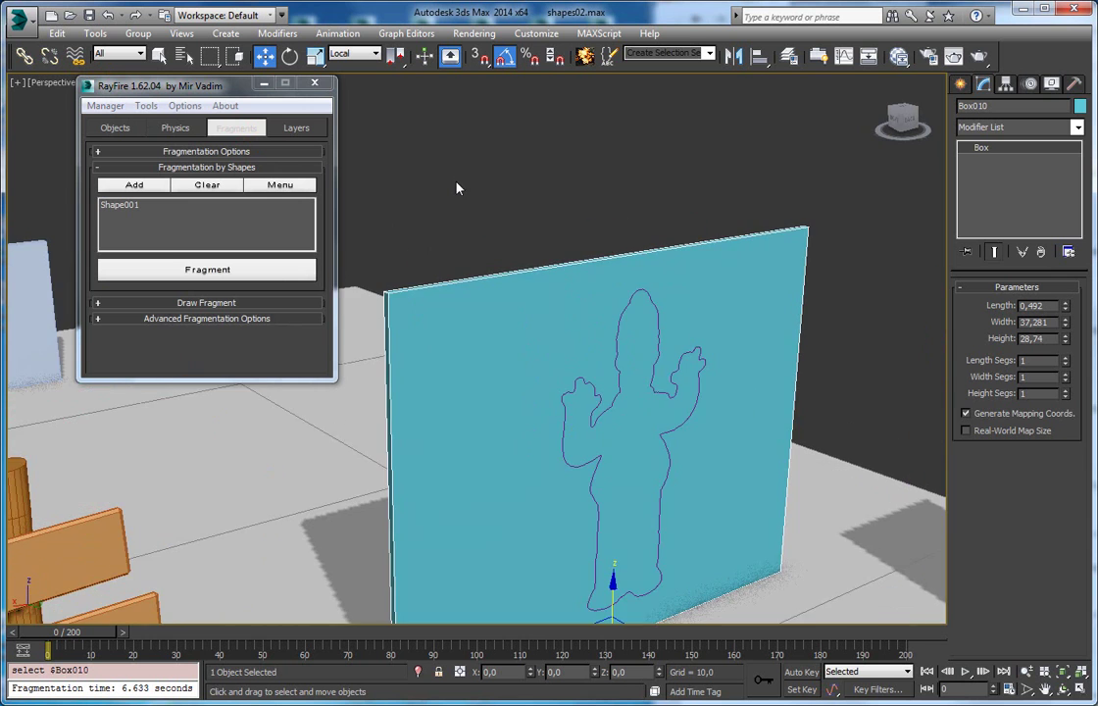
{"action": "scroll", "coordinate": [530, 275], "scroll_direction": "up", "scroll_amount": 2}
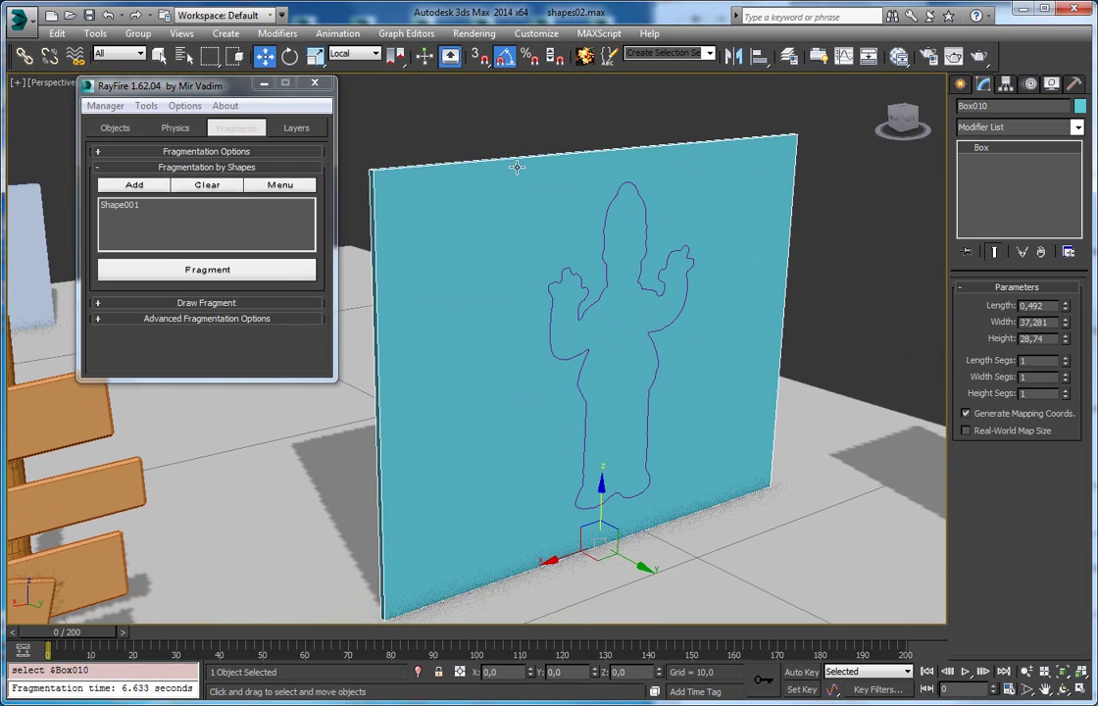
{"action": "left_click", "coordinate": [252, 282]}
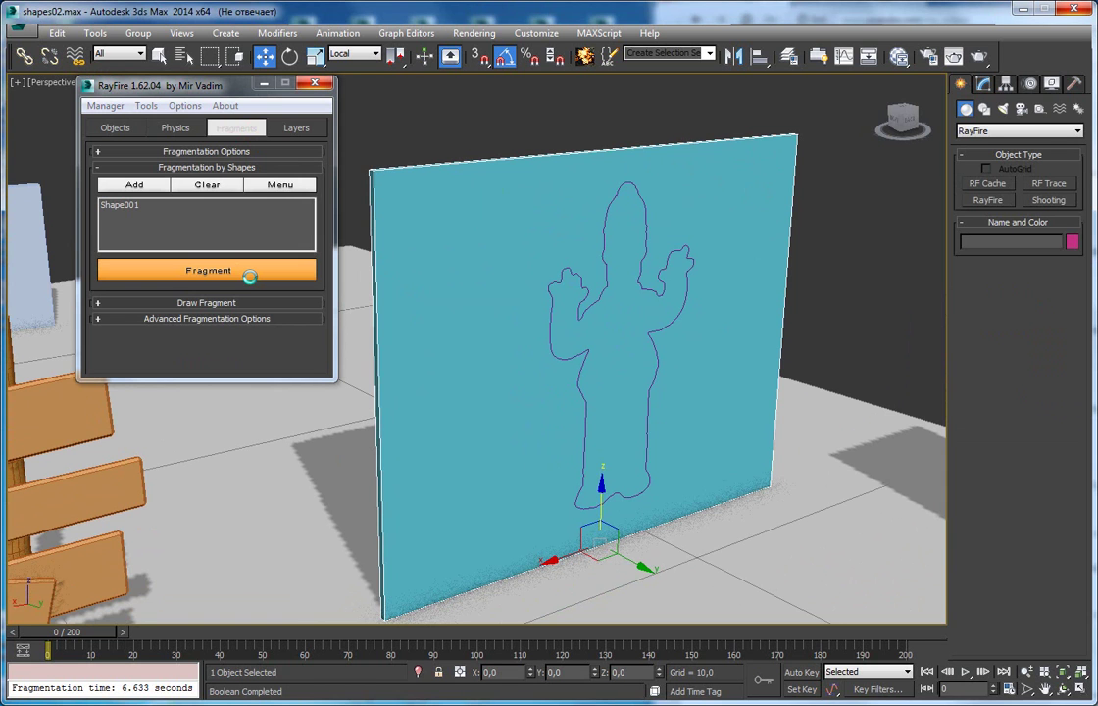
Step: Move the outline shape about 29.8 along its local X, clear of the wall, and select the figure-shaped fragment
{"action": "left_click", "coordinate": [657, 347]}
{"action": "left_click_drag", "start_coordinate": [656, 343], "coordinate": [920, 294]}
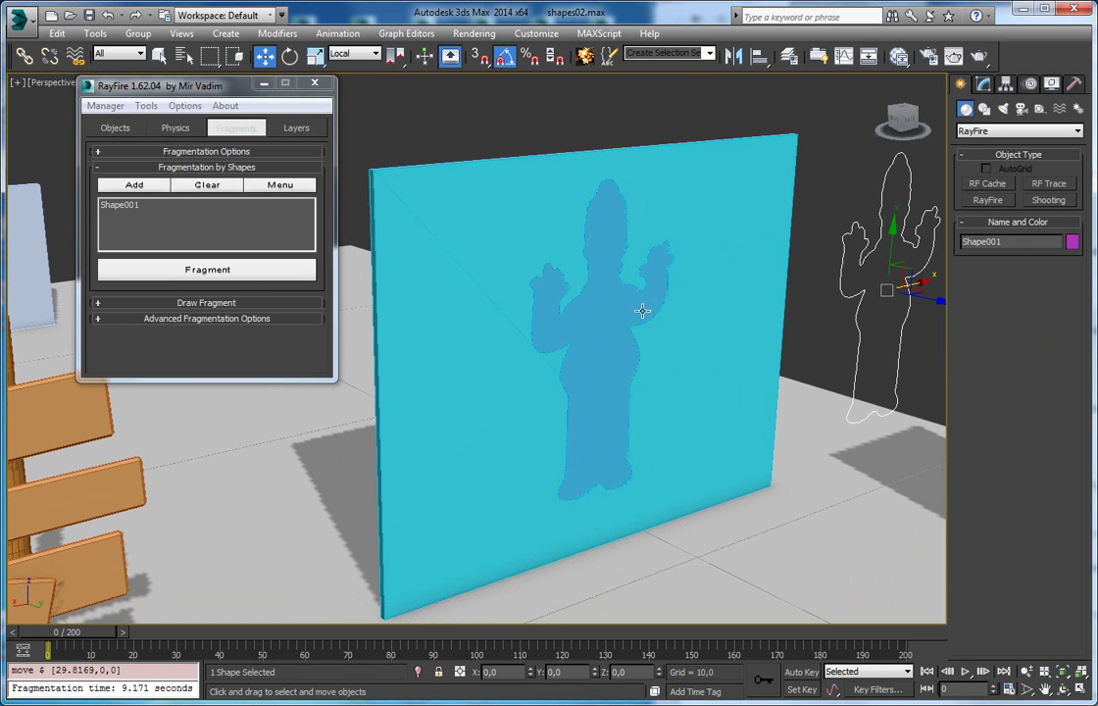
{"action": "left_click", "coordinate": [614, 303]}
Step: Pull the figure-shaped fragment away from the wall to inspect the cut, and undo the move
{"action": "left_click_drag", "start_coordinate": [628, 357], "coordinate": [702, 383]}
{"action": "mouse_move", "coordinate": [702, 383]}
{"action": "middle_mouse_down", "text": "alt"}
{"action": "mouse_move", "coordinate": [904, 353]}
{"action": "mouse_move", "coordinate": [712, 364]}
{"action": "middle_mouse_up", "text": "alt"}
{"action": "key", "text": "shift+z"}
{"action": "key", "text": "ctrl+z"}
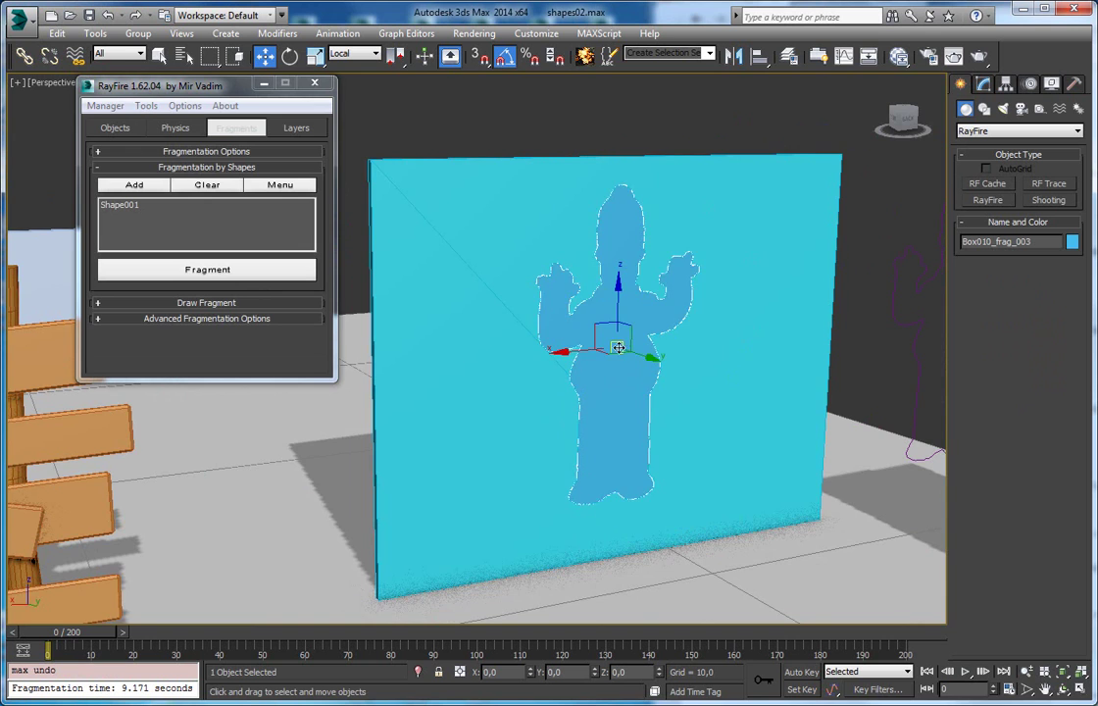
Step: Replace the contents of the dynamic objects list with only the figure-shaped fragment
{"action": "scroll", "coordinate": [619, 348], "scroll_direction": "up", "scroll_amount": 6}
{"action": "left_click", "coordinate": [115, 127]}
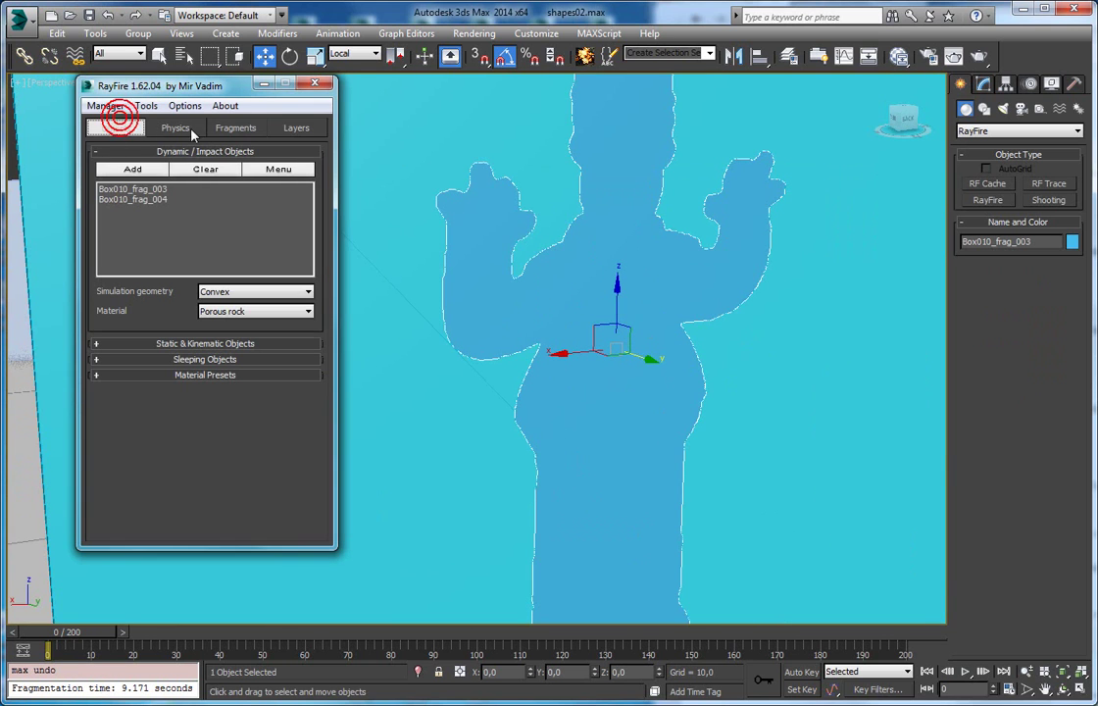
{"action": "left_click", "coordinate": [206, 168]}
{"action": "left_click", "coordinate": [142, 169]}
Step: Fragment the figure-shaped piece using Voronoi - Uniform with 450 iterations
{"action": "left_click", "coordinate": [234, 129]}
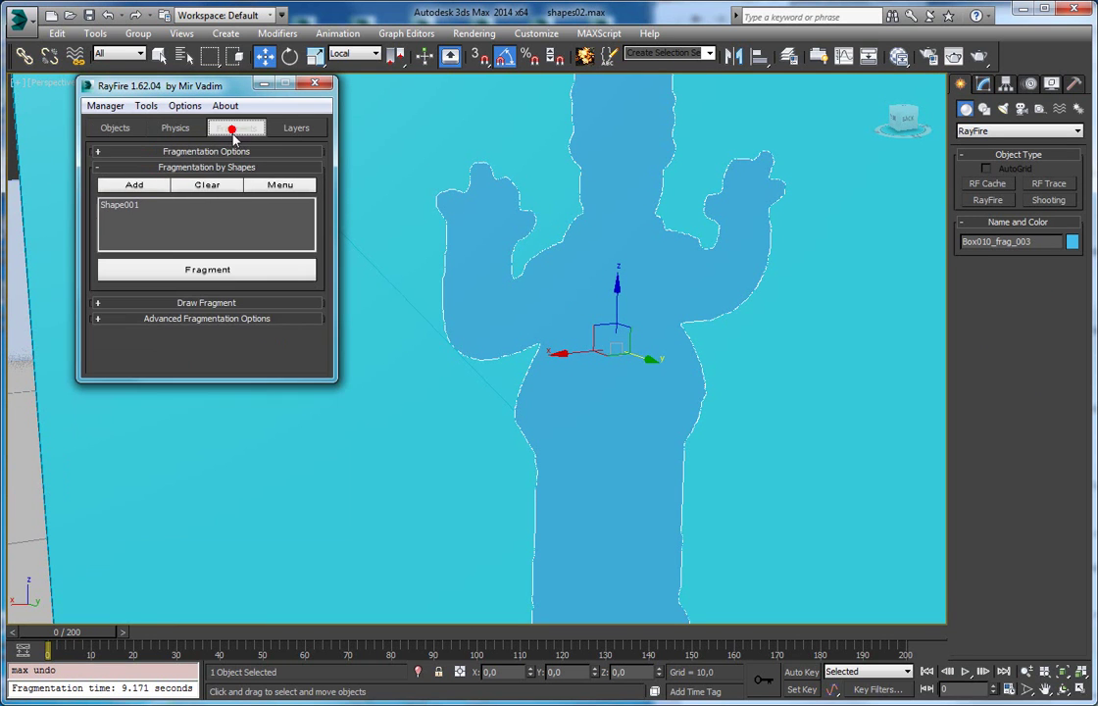
{"action": "left_click", "coordinate": [204, 151]}
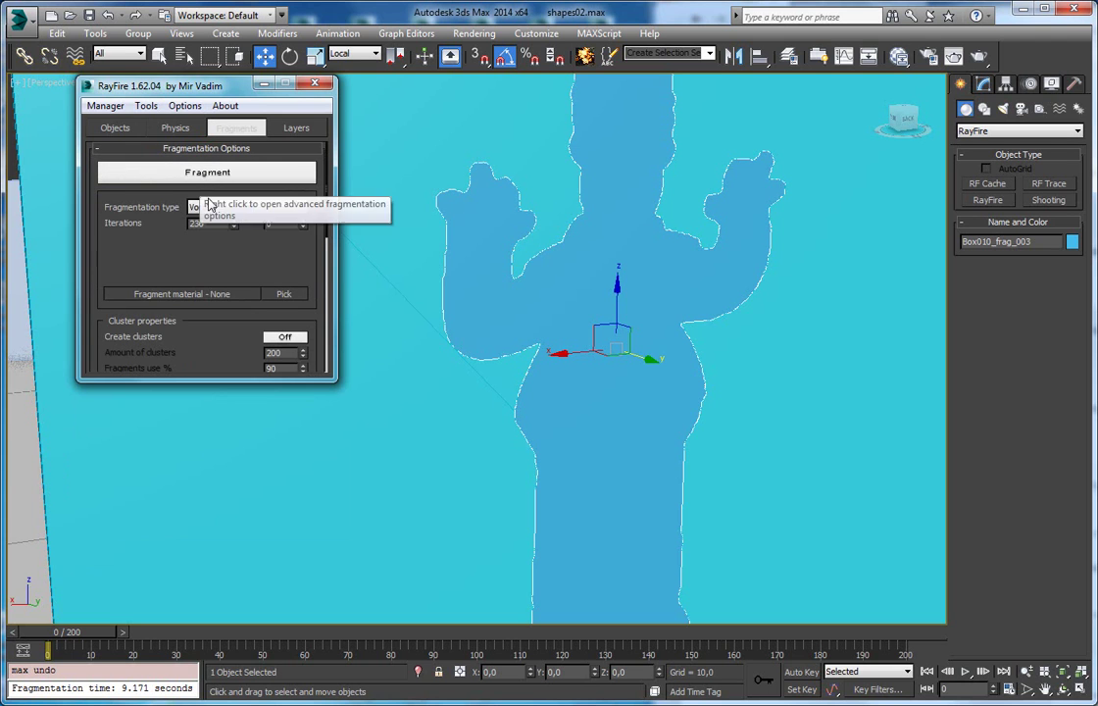
{"action": "type", "text": "6"}
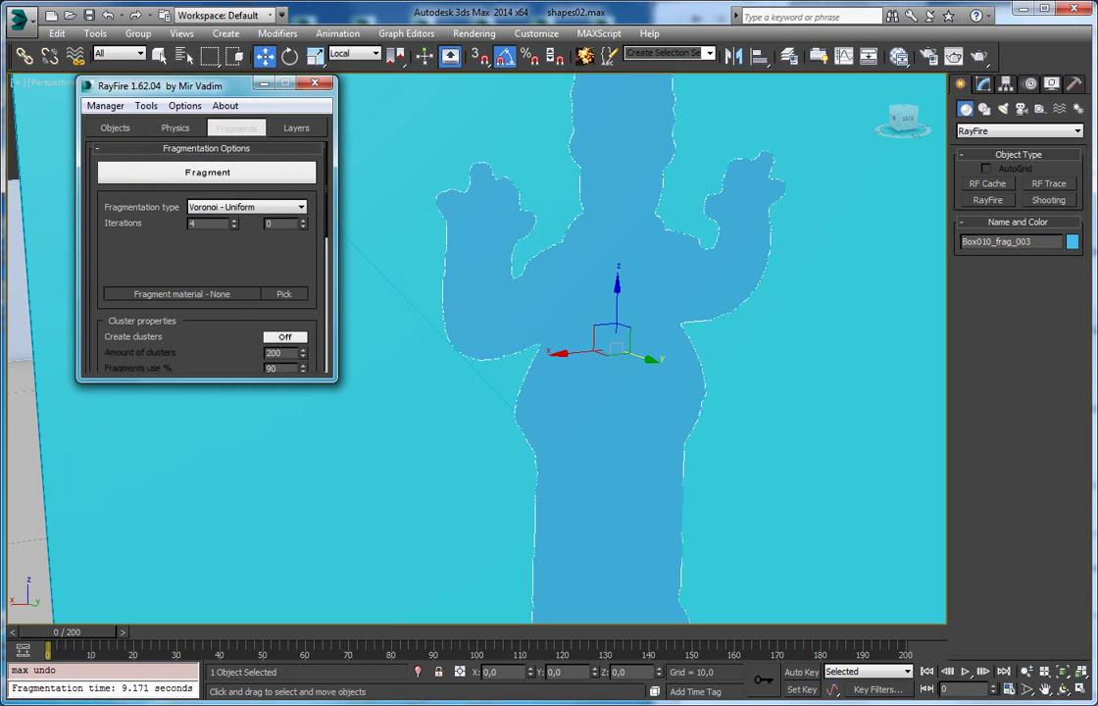
{"action": "left_click", "coordinate": [154, 176]}
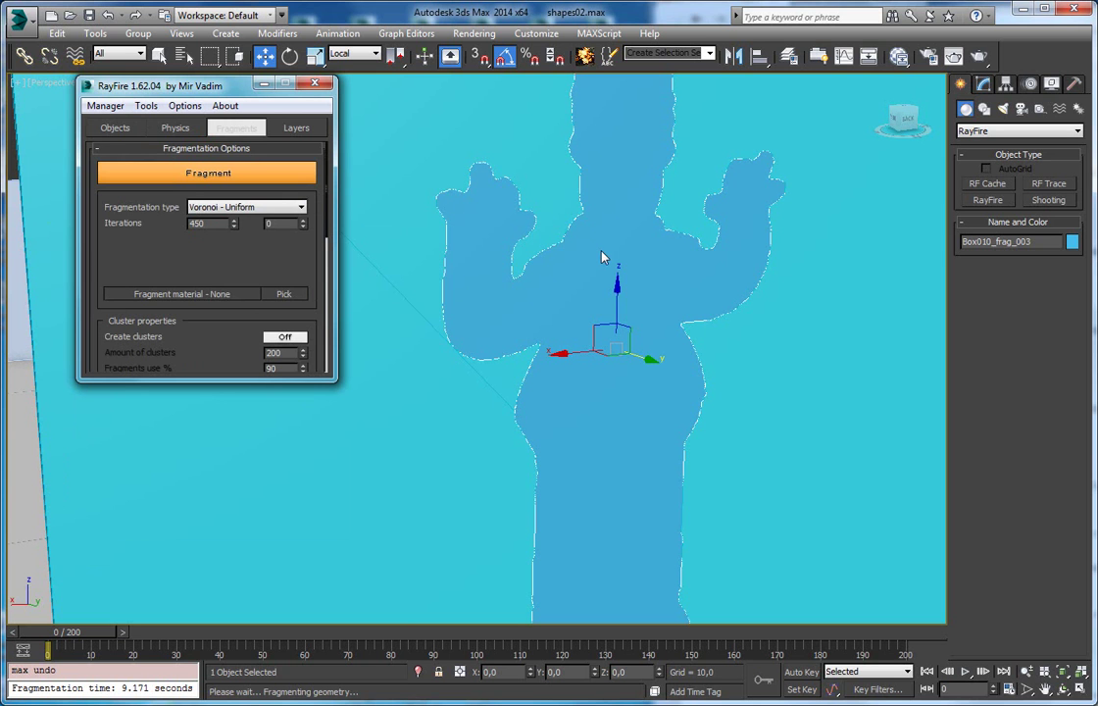
Step: Move the RayFire bomb from the fence planks to the turquoise wall, centred on the fragmented figure
{"action": "scroll", "coordinate": [610, 312], "scroll_direction": "down", "scroll_amount": 5}
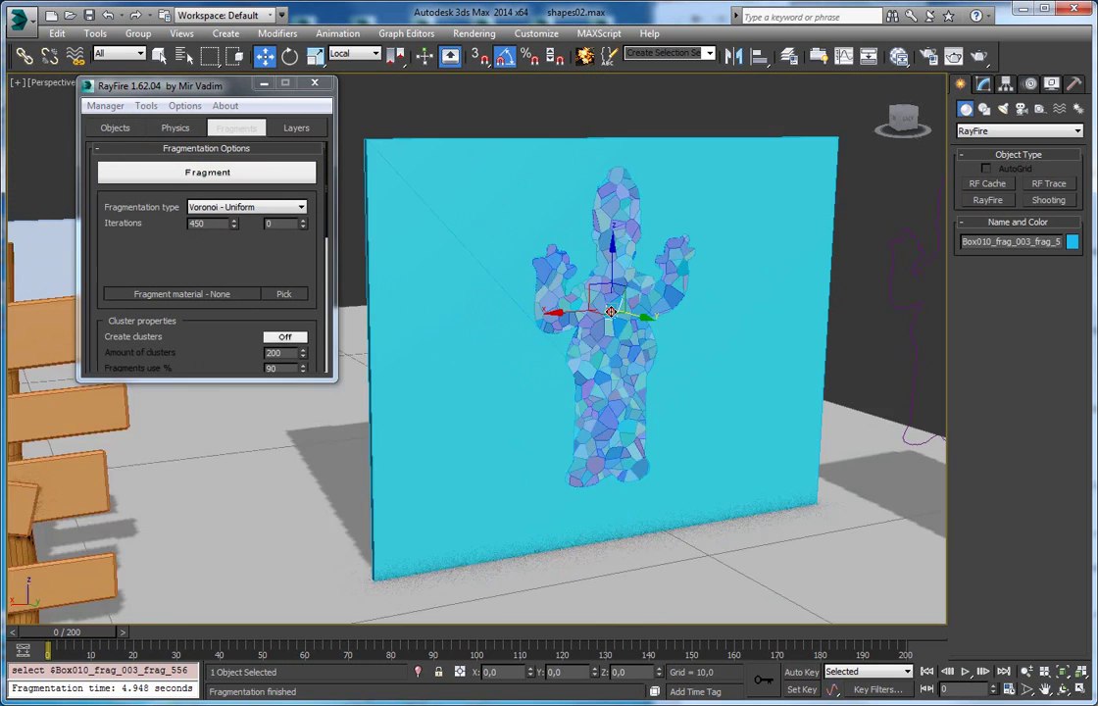
{"action": "scroll", "coordinate": [611, 312], "scroll_direction": "down", "scroll_amount": 4}
{"action": "middle_click_drag", "start_coordinate": [571, 362], "coordinate": [546, 530], "text": "alt"}
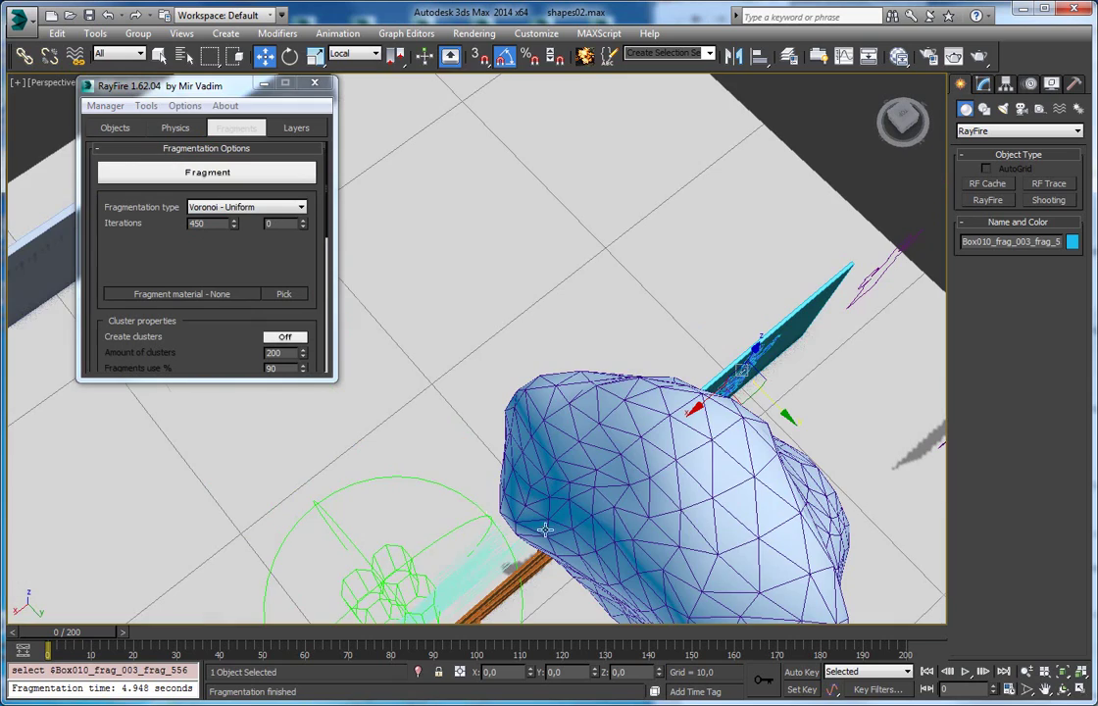
{"action": "left_click", "coordinate": [419, 576]}
{"action": "middle_click_drag", "start_coordinate": [416, 589], "coordinate": [396, 529], "text": "alt"}
{"action": "left_click_drag", "start_coordinate": [378, 558], "coordinate": [762, 235]}
{"action": "middle_click_drag", "start_coordinate": [763, 236], "coordinate": [679, 274], "text": "alt"}
{"action": "left_click_drag", "start_coordinate": [730, 273], "coordinate": [643, 273]}
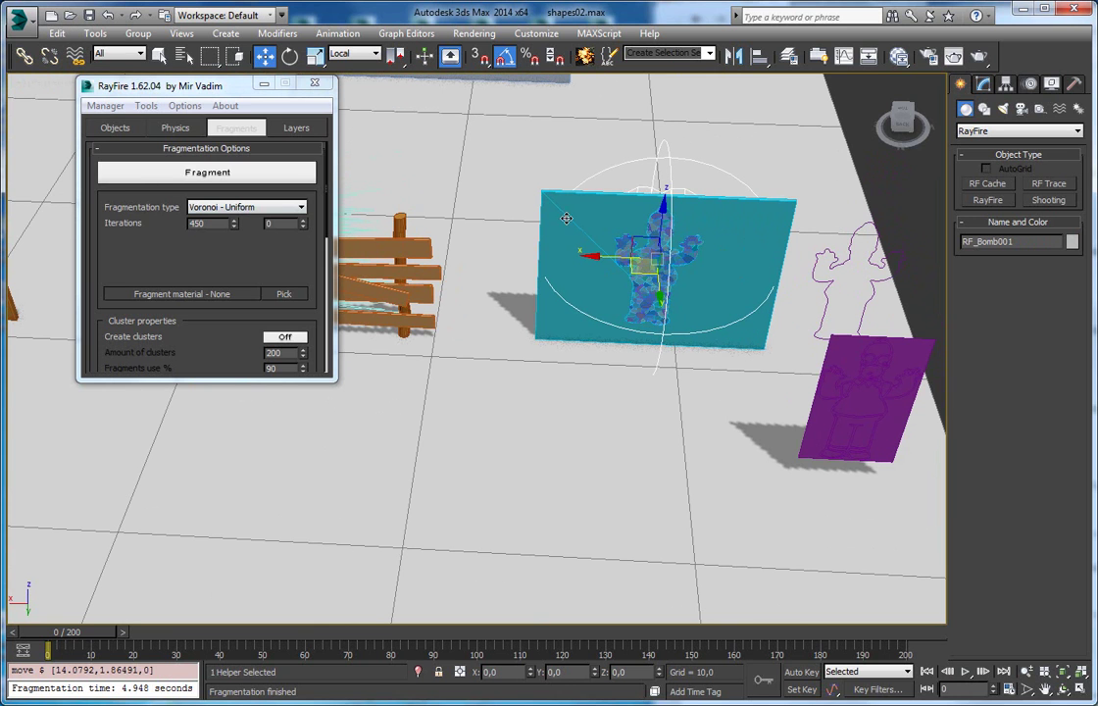
Step: Add the remaining wall piece around the figure to the static and kinematic objects
{"action": "left_click", "coordinate": [567, 217]}
{"action": "left_click", "coordinate": [116, 129]}
{"action": "left_click", "coordinate": [137, 344]}
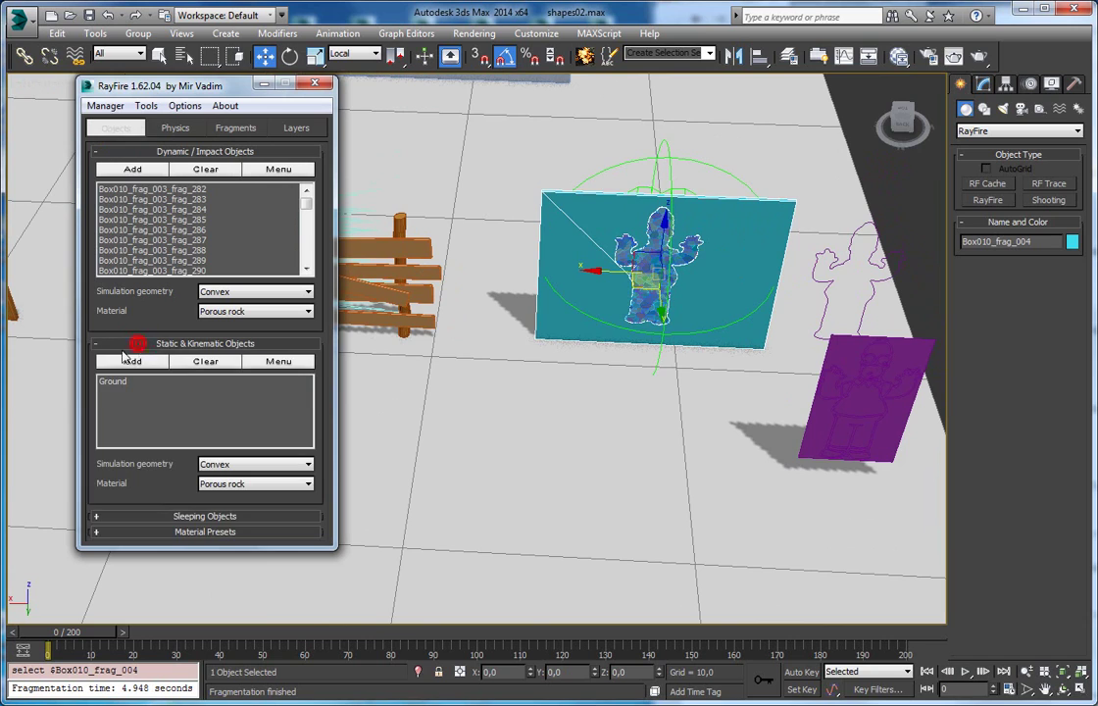
Step: Try baking the physics simulation of the figure fragments against the wall, and cancel it
{"action": "middle_click_drag", "start_coordinate": [562, 267], "coordinate": [689, 227]}
{"action": "scroll", "coordinate": [531, 289], "scroll_direction": "up", "scroll_amount": 3}
{"action": "middle_click_drag", "start_coordinate": [653, 307], "coordinate": [560, 309], "text": "alt"}
{"action": "left_click", "coordinate": [163, 132]}
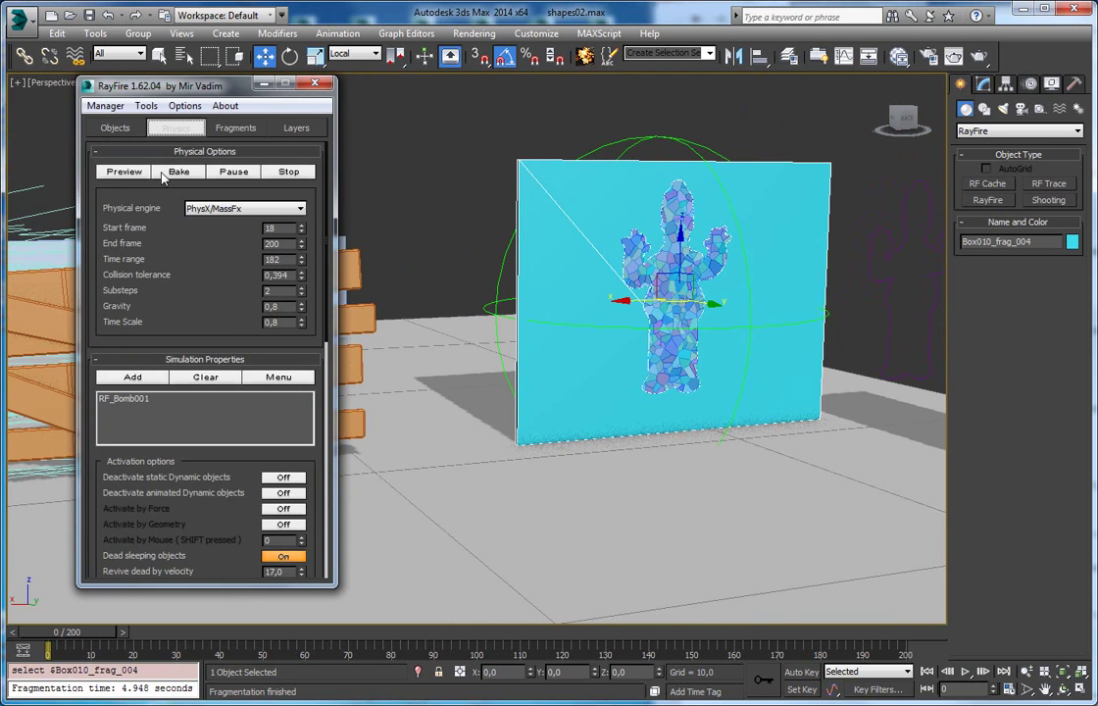
{"action": "left_click", "coordinate": [169, 173]}
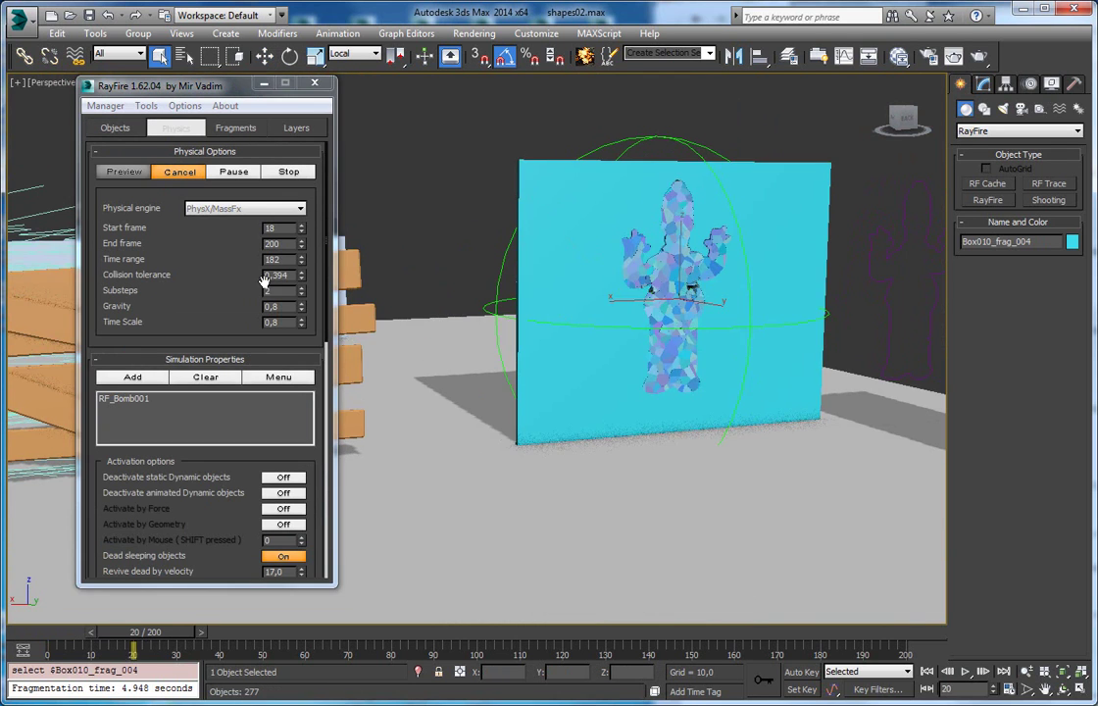
{"action": "left_click", "coordinate": [179, 172]}
Step: Set the simulation start frame to 19, enable deactivation of static dynamic objects and activation by force, and disable dead sleeping objects
{"action": "left_click", "coordinate": [301, 225]}
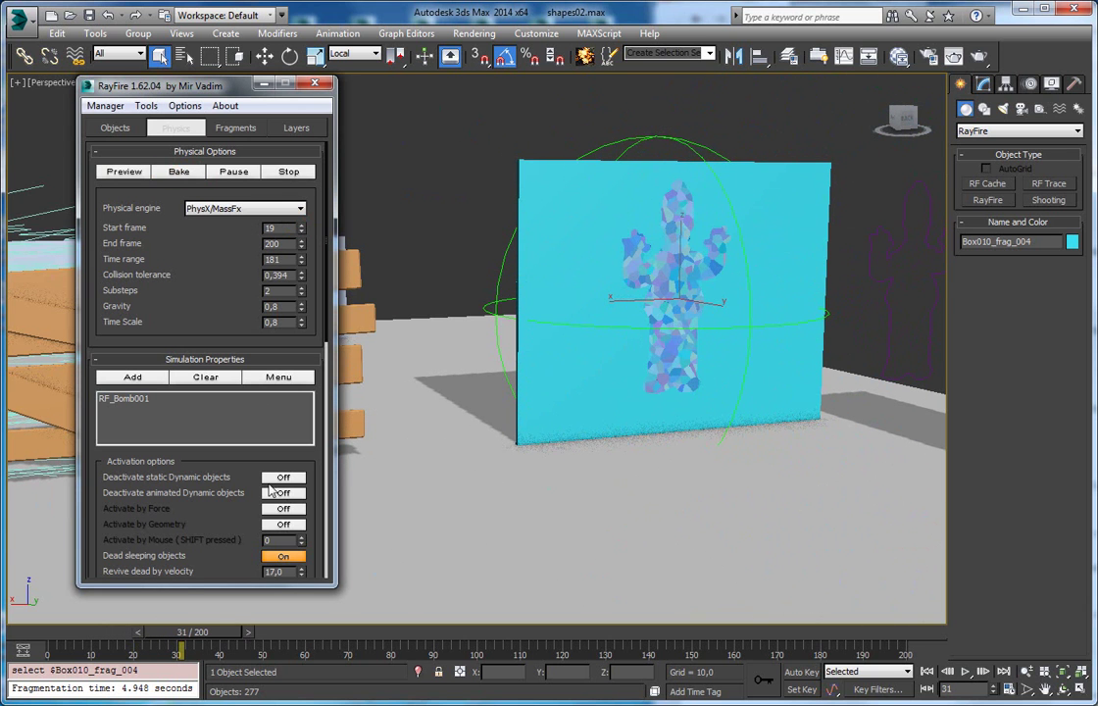
{"action": "left_click", "coordinate": [273, 479]}
{"action": "left_click", "coordinate": [275, 509]}
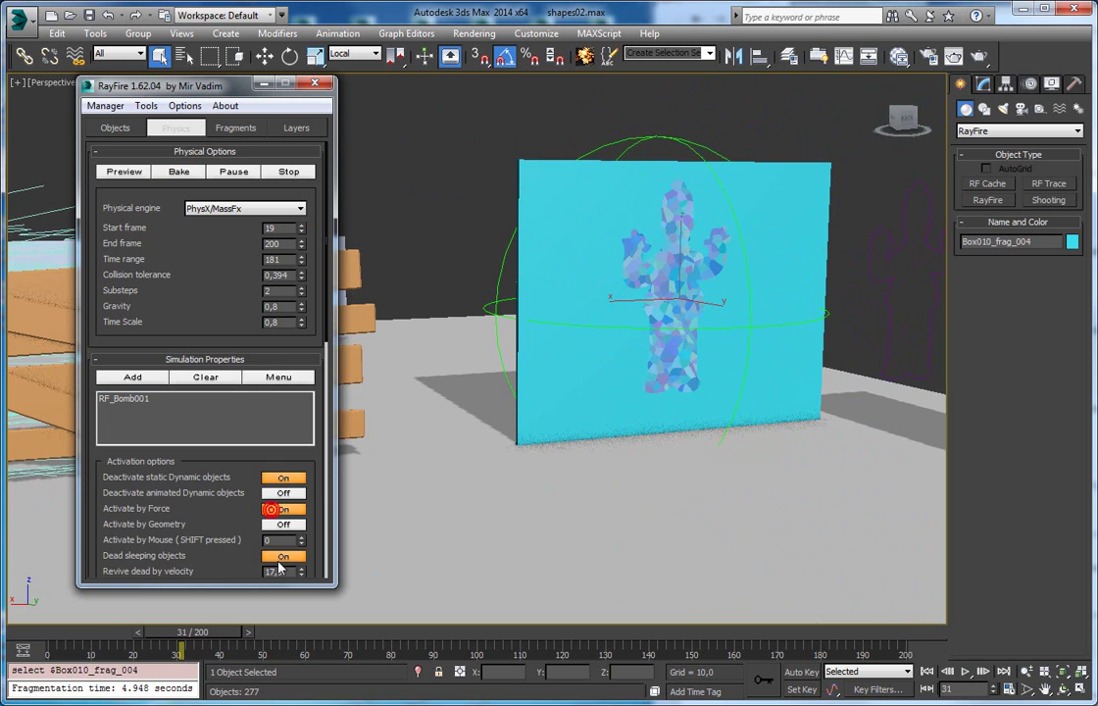
{"action": "left_click", "coordinate": [280, 556]}
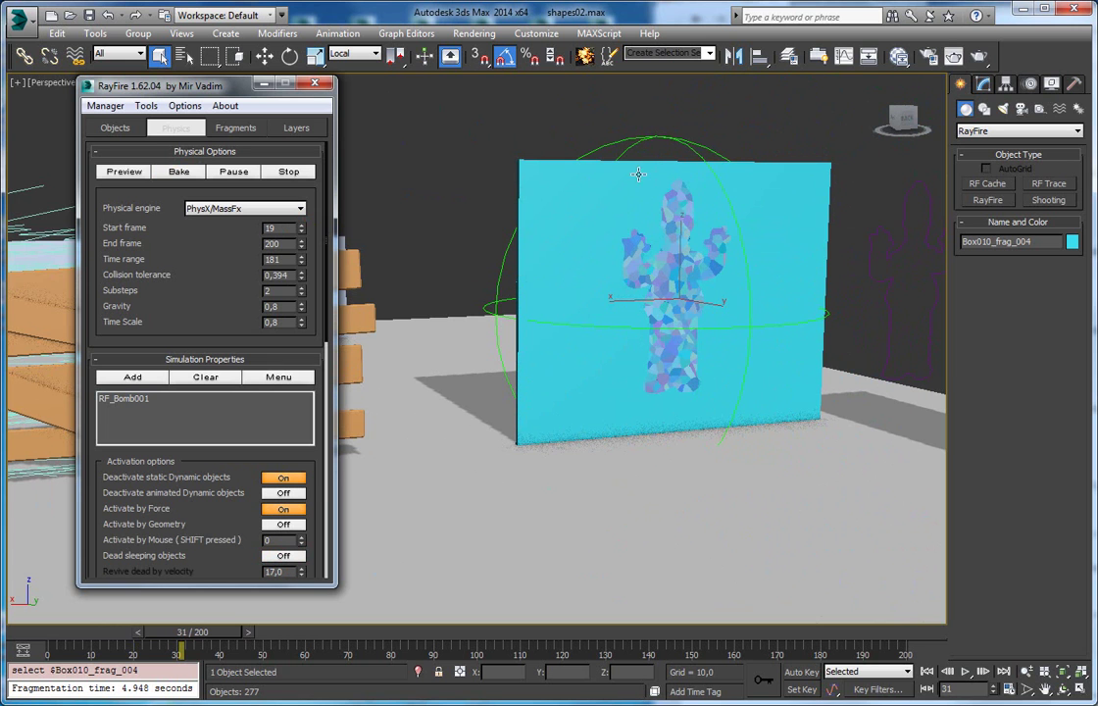
Step: Set the RayFire bomb's strength to about 0.546
{"action": "left_click", "coordinate": [256, 400]}
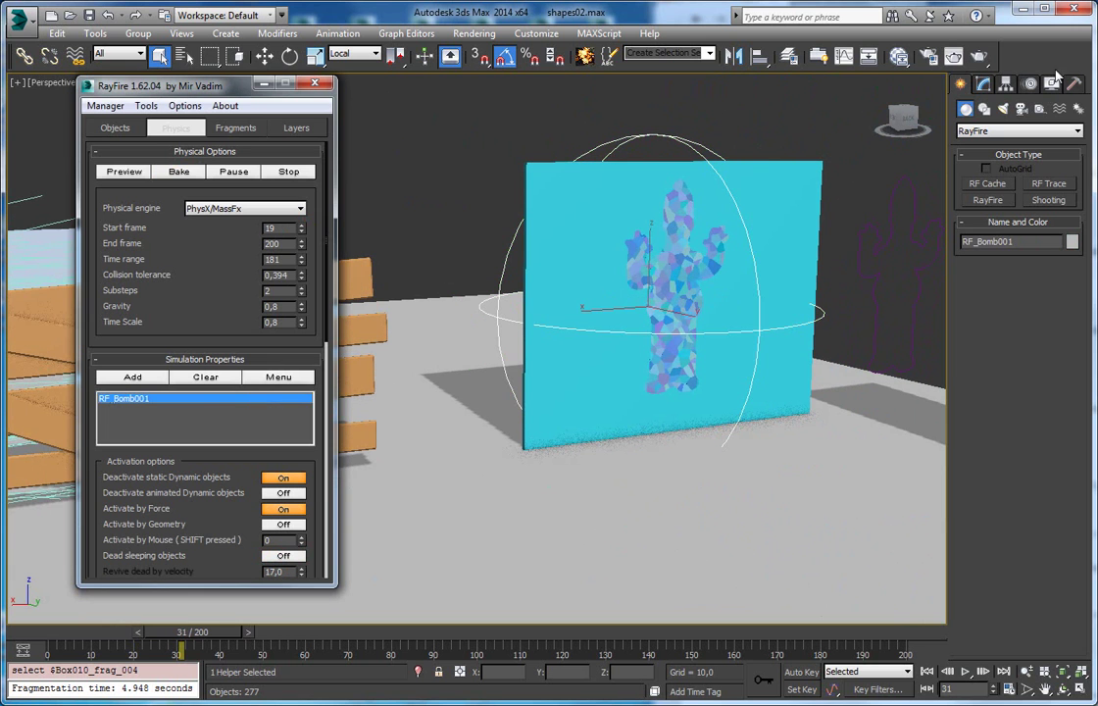
{"action": "left_click", "coordinate": [982, 86]}
{"action": "left_click_drag", "start_coordinate": [1062, 387], "coordinate": [1061, 388]}
Step: Bake the simulation blasting the figure fragments out of the wall, and return the timeline to frame 0
{"action": "left_click", "coordinate": [179, 172]}
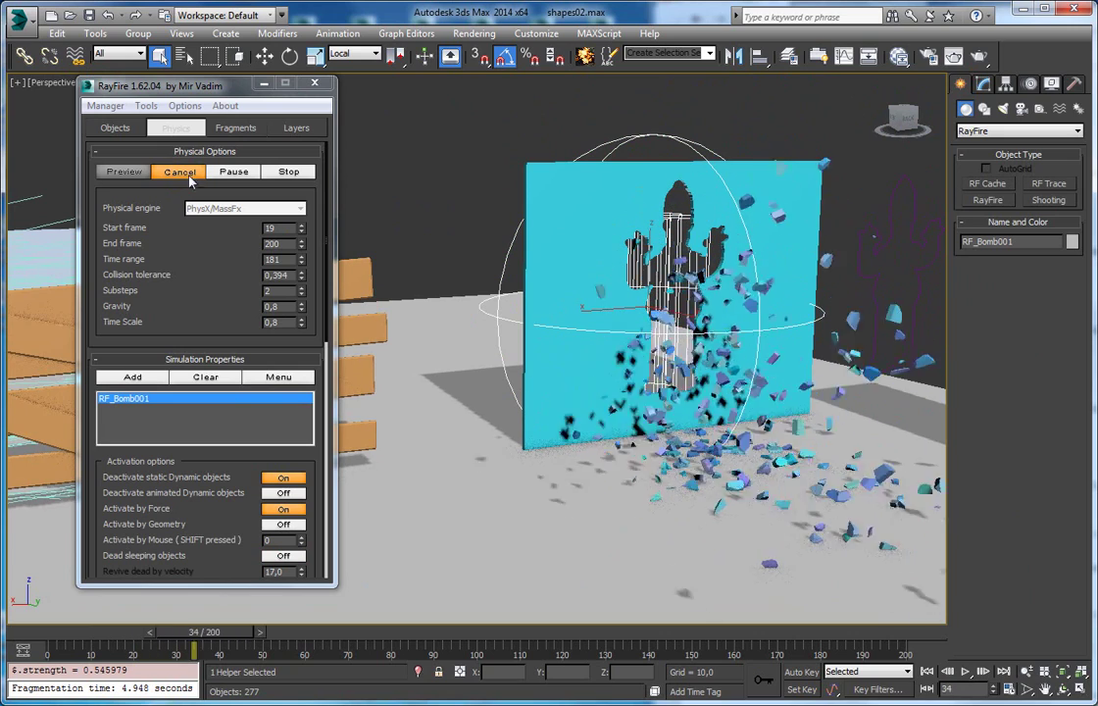
{"action": "middle_click_drag", "start_coordinate": [810, 259], "coordinate": [758, 262], "text": "alt"}
{"action": "scroll", "coordinate": [758, 262], "scroll_direction": "up", "scroll_amount": 3}
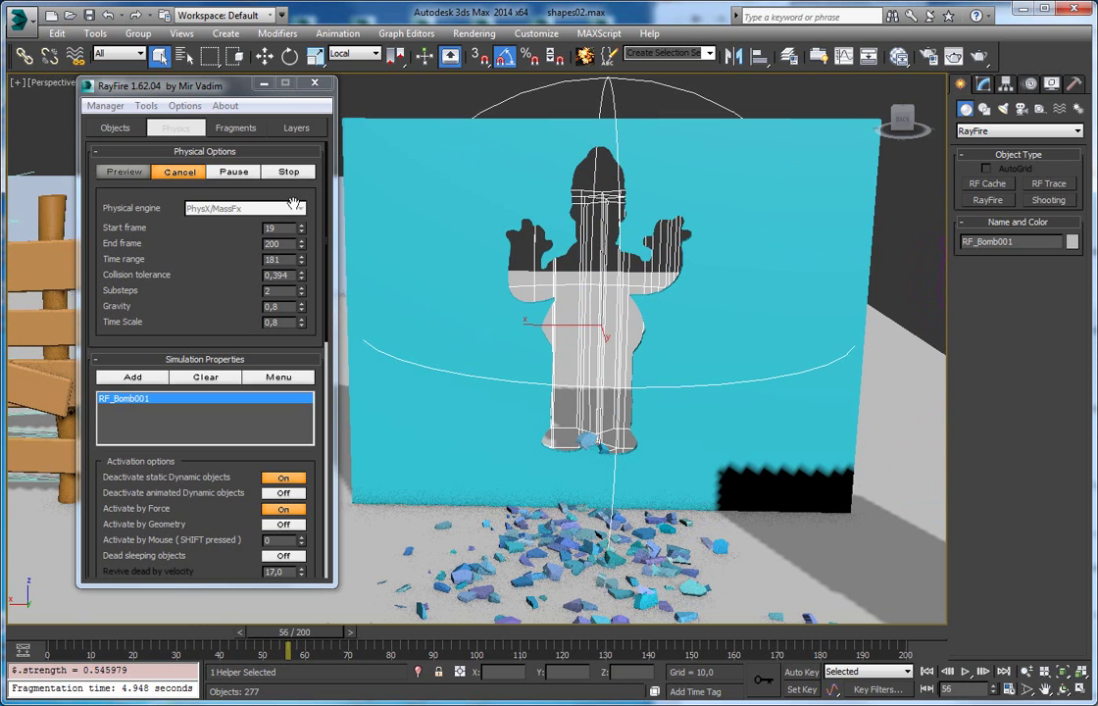
{"action": "left_click_drag", "start_coordinate": [224, 630], "coordinate": [22, 627]}
Step: Select the wall with all its fragments and assign the 01 - Default scene material to the selection
{"action": "middle_click_drag", "start_coordinate": [579, 257], "coordinate": [786, 256], "text": "alt"}
{"action": "left_click_drag", "start_coordinate": [740, 292], "coordinate": [613, 500]}
{"action": "key", "text": "m"}
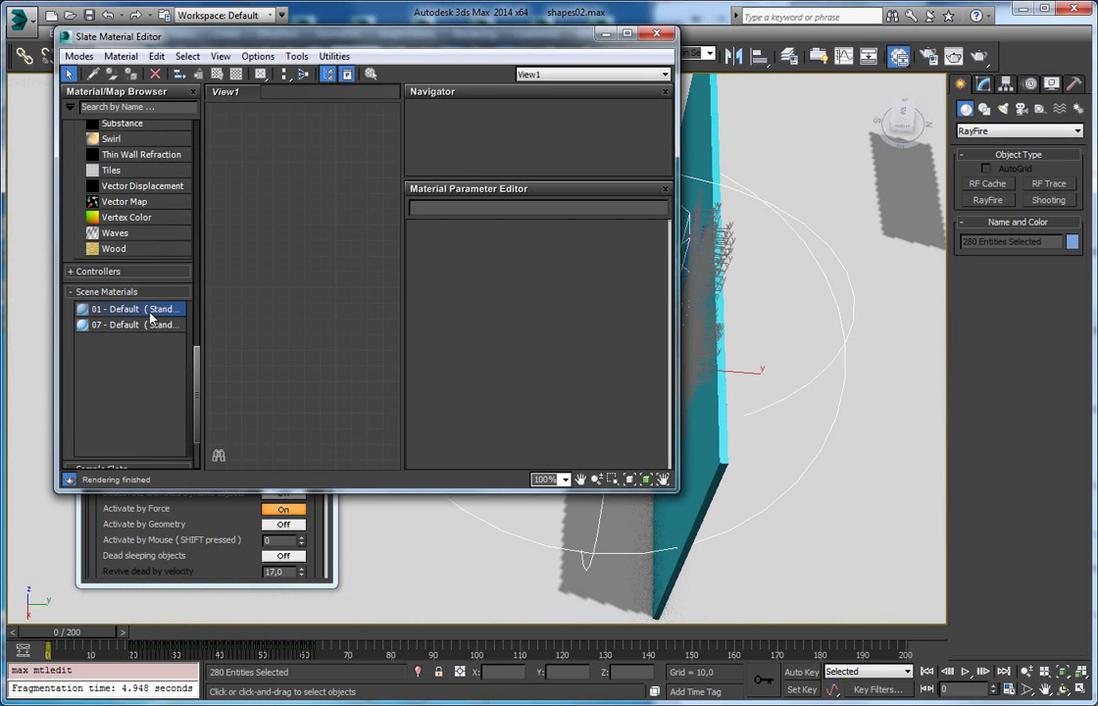
{"action": "left_click_drag", "start_coordinate": [359, 327], "coordinate": [652, 488]}
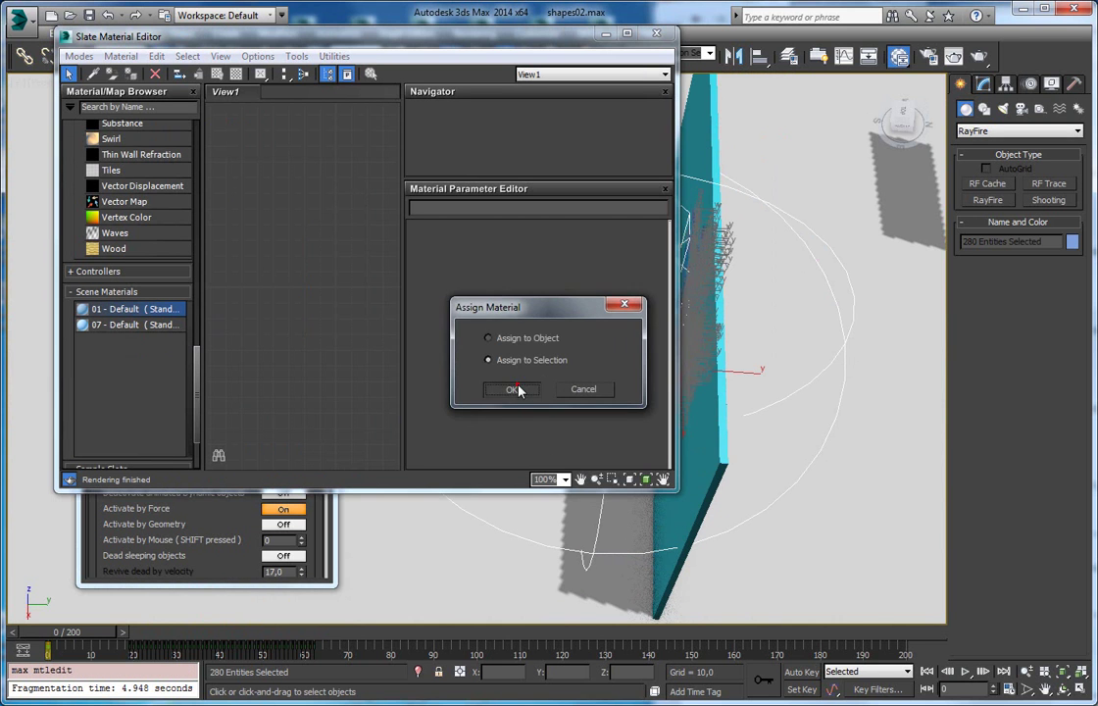
{"action": "left_click", "coordinate": [517, 387]}
{"action": "left_click", "coordinate": [650, 37]}
{"action": "key", "text": "shift+z"}
{"action": "key", "text": "shift+z"}
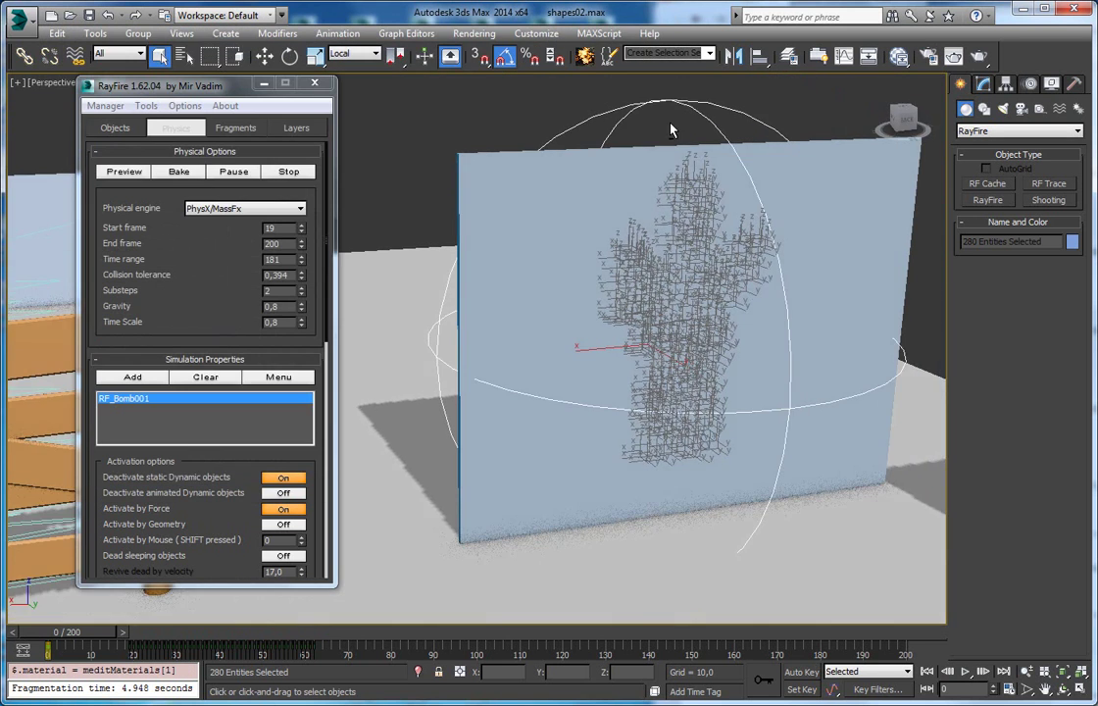
Step: Clear the selection and collapse the RayFire physics options to leave the wall unobstructed
{"action": "left_click", "coordinate": [672, 131]}
{"action": "middle_click_drag", "start_coordinate": [671, 130], "coordinate": [647, 173], "text": "alt"}
{"action": "left_click", "coordinate": [179, 128]}
{"action": "middle_click_drag", "start_coordinate": [512, 179], "coordinate": [431, 235], "text": "alt"}
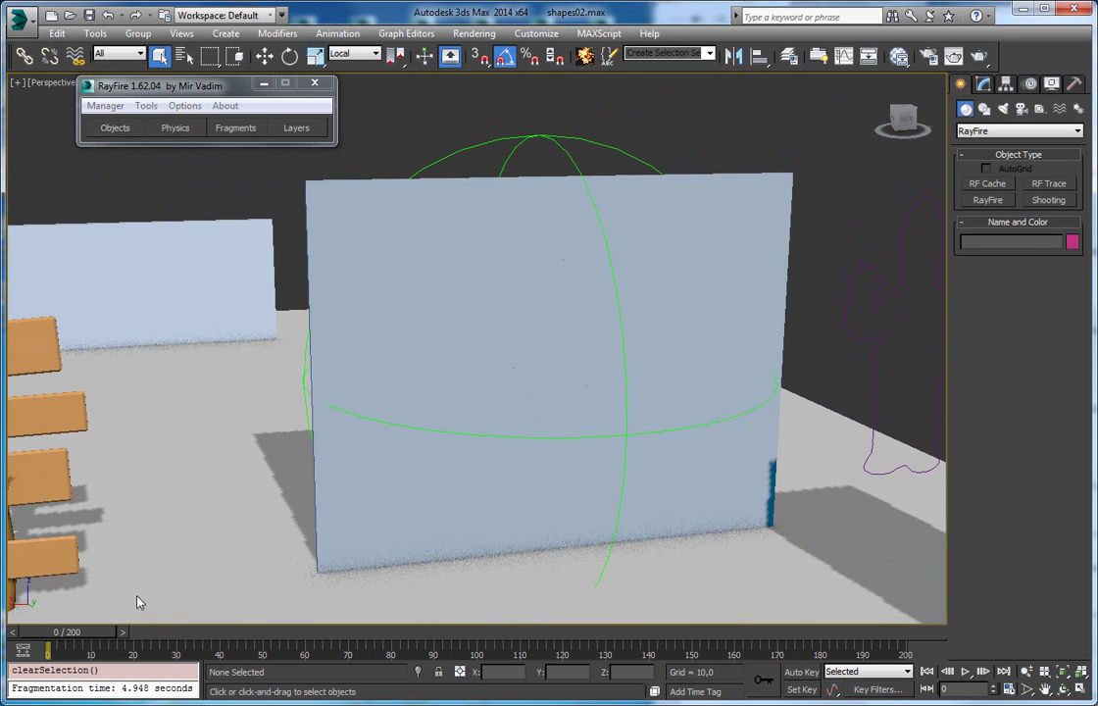
Step: Scrub the timeline to frame 49, and hide the RayFire bomb helper around the wall
{"action": "left_click_drag", "start_coordinate": [101, 638], "coordinate": [303, 651]}
{"action": "key", "text": "q"}
{"action": "left_click", "coordinate": [527, 363]}
{"action": "right_click", "coordinate": [538, 333]}
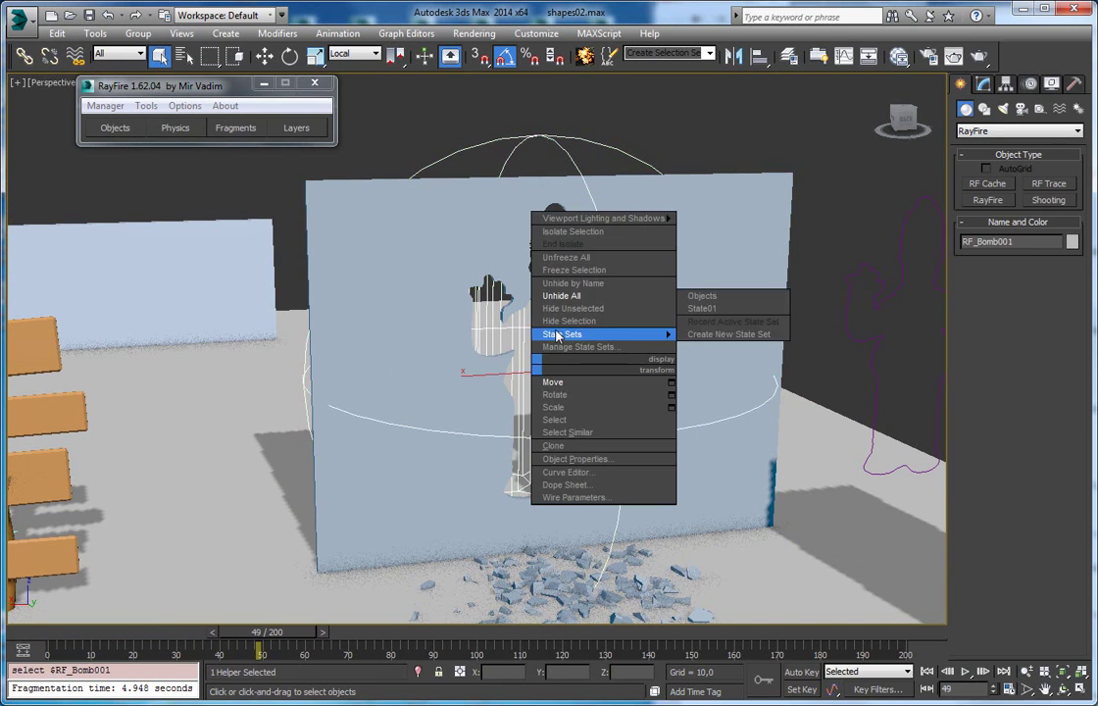
{"action": "left_click", "coordinate": [556, 327]}
Step: Play back and scrub the wall blast animation from the front, leaving the timeline at frame 19
{"action": "middle_click_drag", "start_coordinate": [578, 323], "coordinate": [551, 307], "text": "alt"}
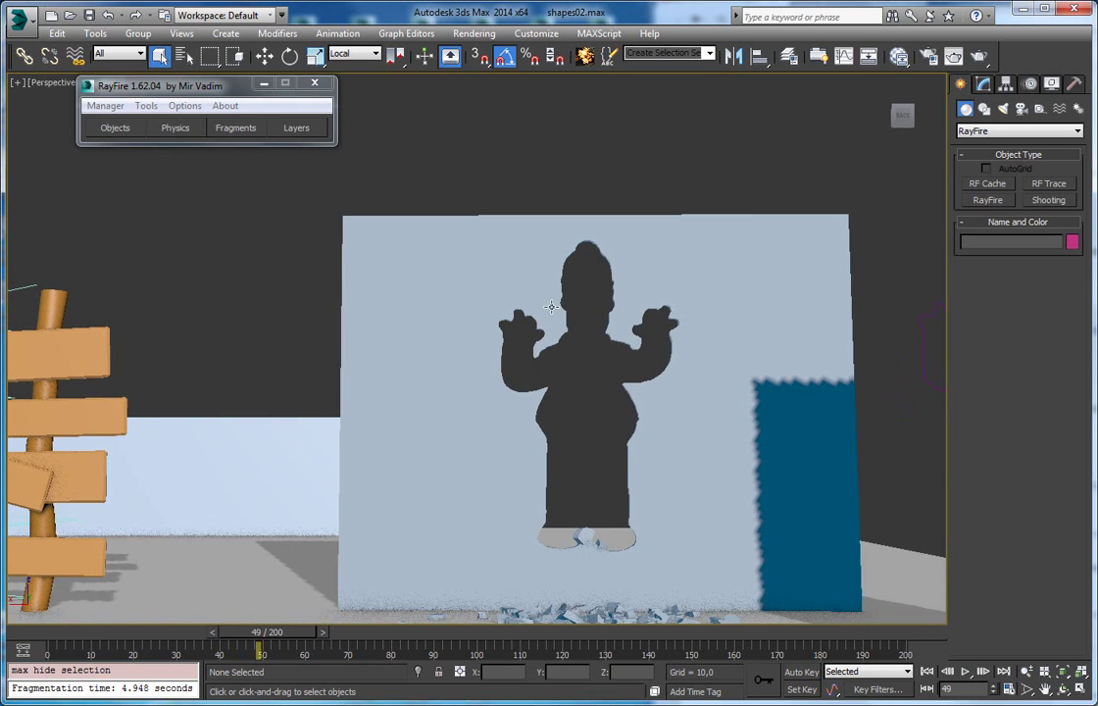
{"action": "middle_click_drag", "start_coordinate": [632, 435], "coordinate": [611, 400]}
{"action": "left_click_drag", "start_coordinate": [281, 632], "coordinate": [152, 638]}
{"action": "key", "text": "/"}
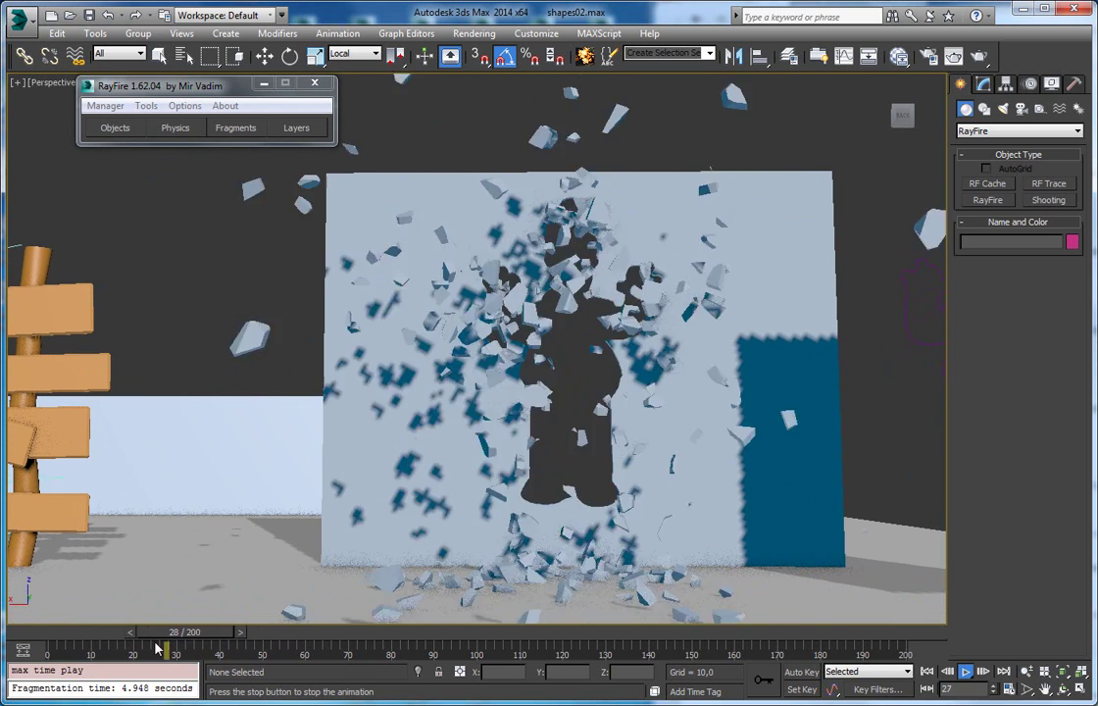
{"action": "left_click_drag", "start_coordinate": [71, 632], "coordinate": [142, 631]}
Step: Display edged faces in the perspective viewport to show the figure fragments' outlines on the wall
{"action": "key", "text": "q"}
{"action": "key", "text": "alt+x"}
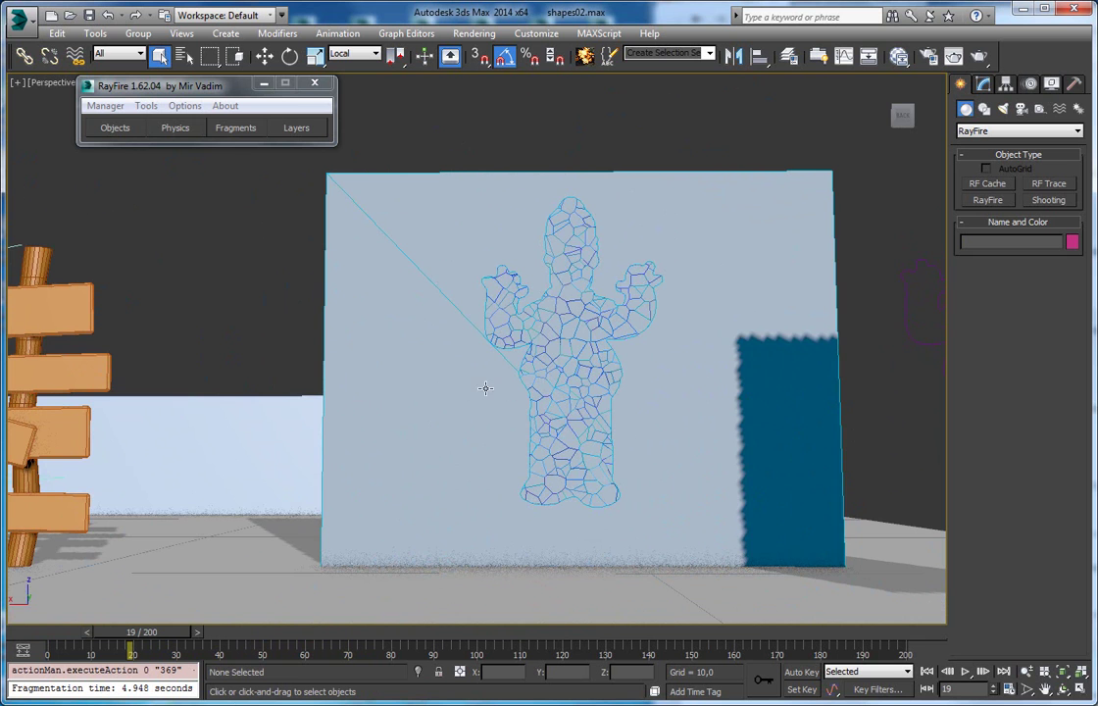
{"action": "middle_click_drag", "start_coordinate": [429, 312], "coordinate": [333, 201], "text": "alt"}
Step: Bring up RayFire's fragmentation options and enlarge the floater to examine the Voronoi, cluster and Fragmentation by Shapes settings
{"action": "left_click", "coordinate": [240, 136]}
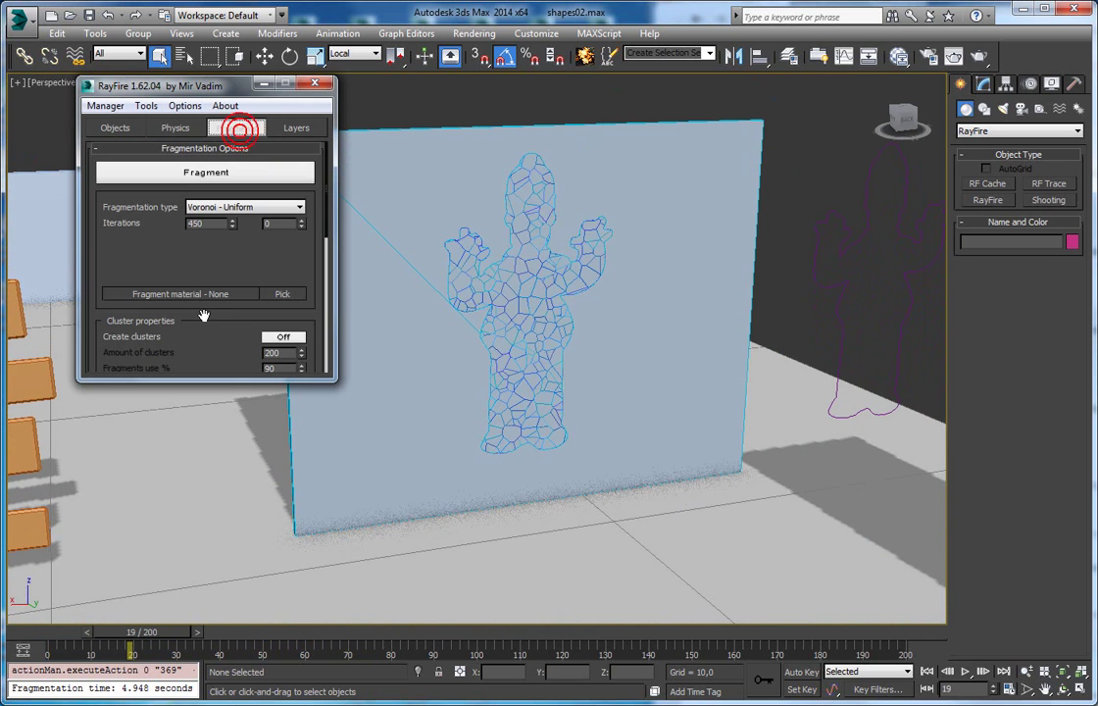
{"action": "scroll", "coordinate": [206, 275], "scroll_direction": "down", "scroll_amount": 5}
{"action": "left_click_drag", "start_coordinate": [209, 287], "coordinate": [206, 147]}
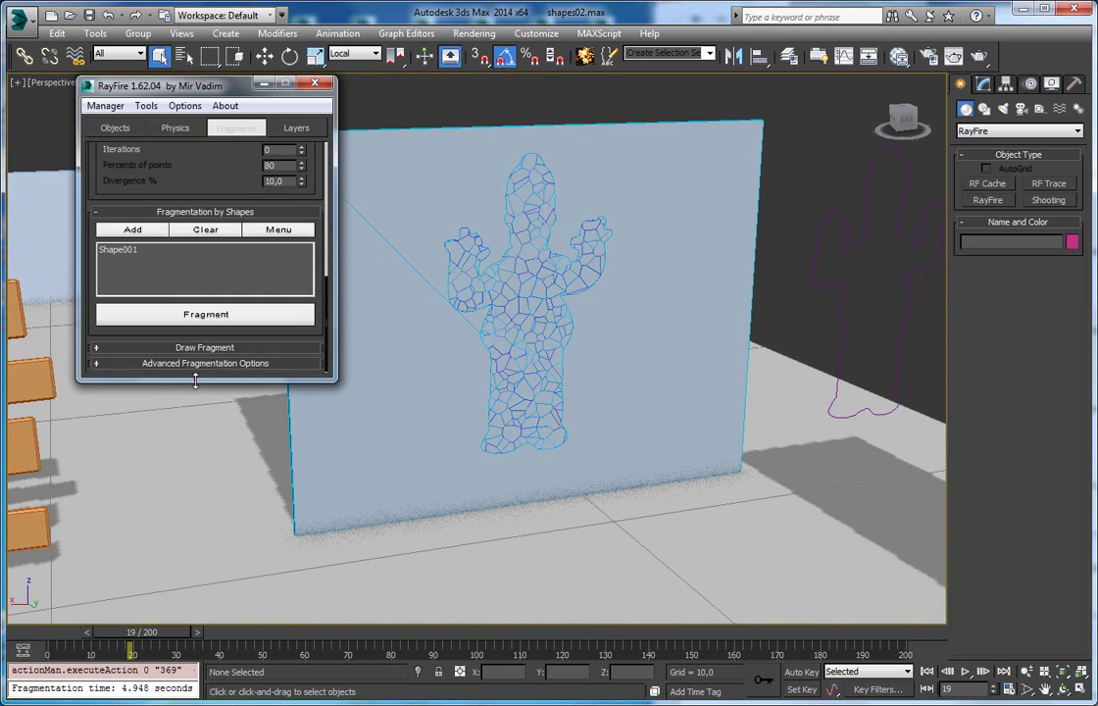
{"action": "left_click_drag", "start_coordinate": [195, 381], "coordinate": [195, 568]}
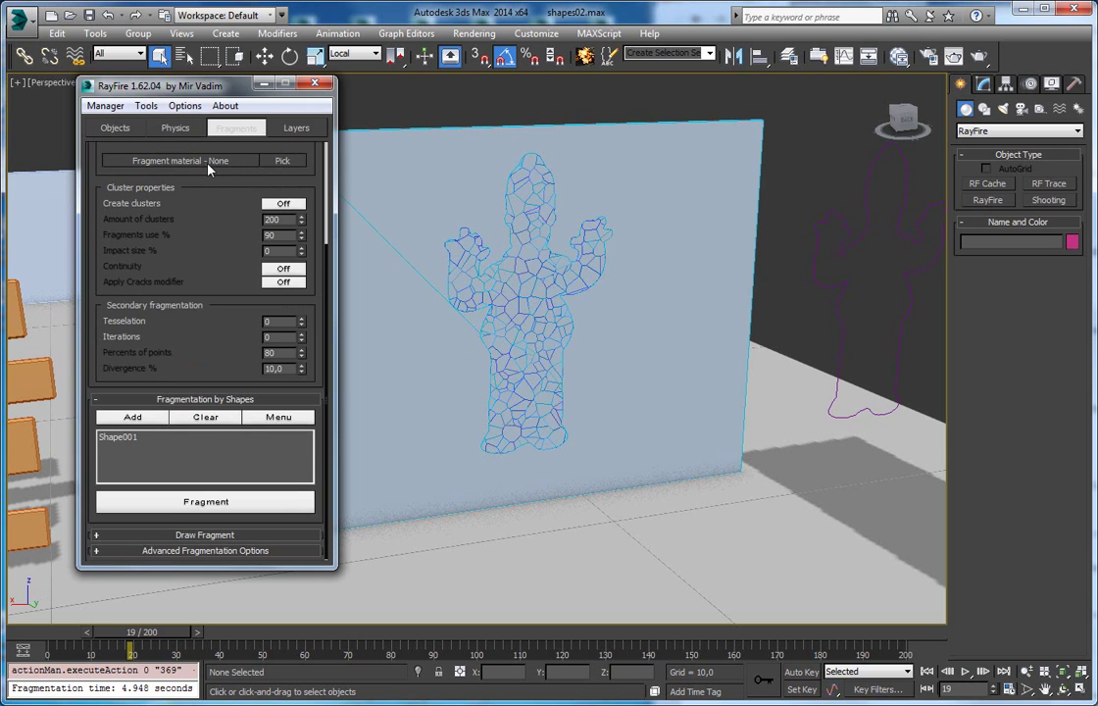
{"action": "left_click_drag", "start_coordinate": [199, 292], "coordinate": [187, 459]}
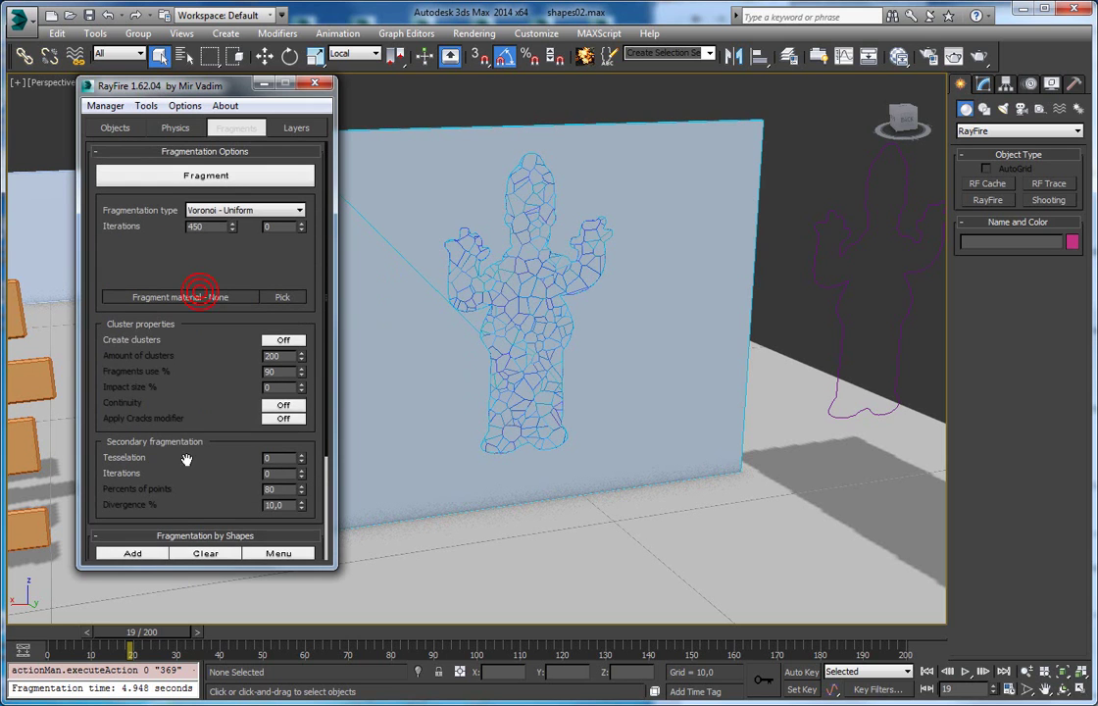